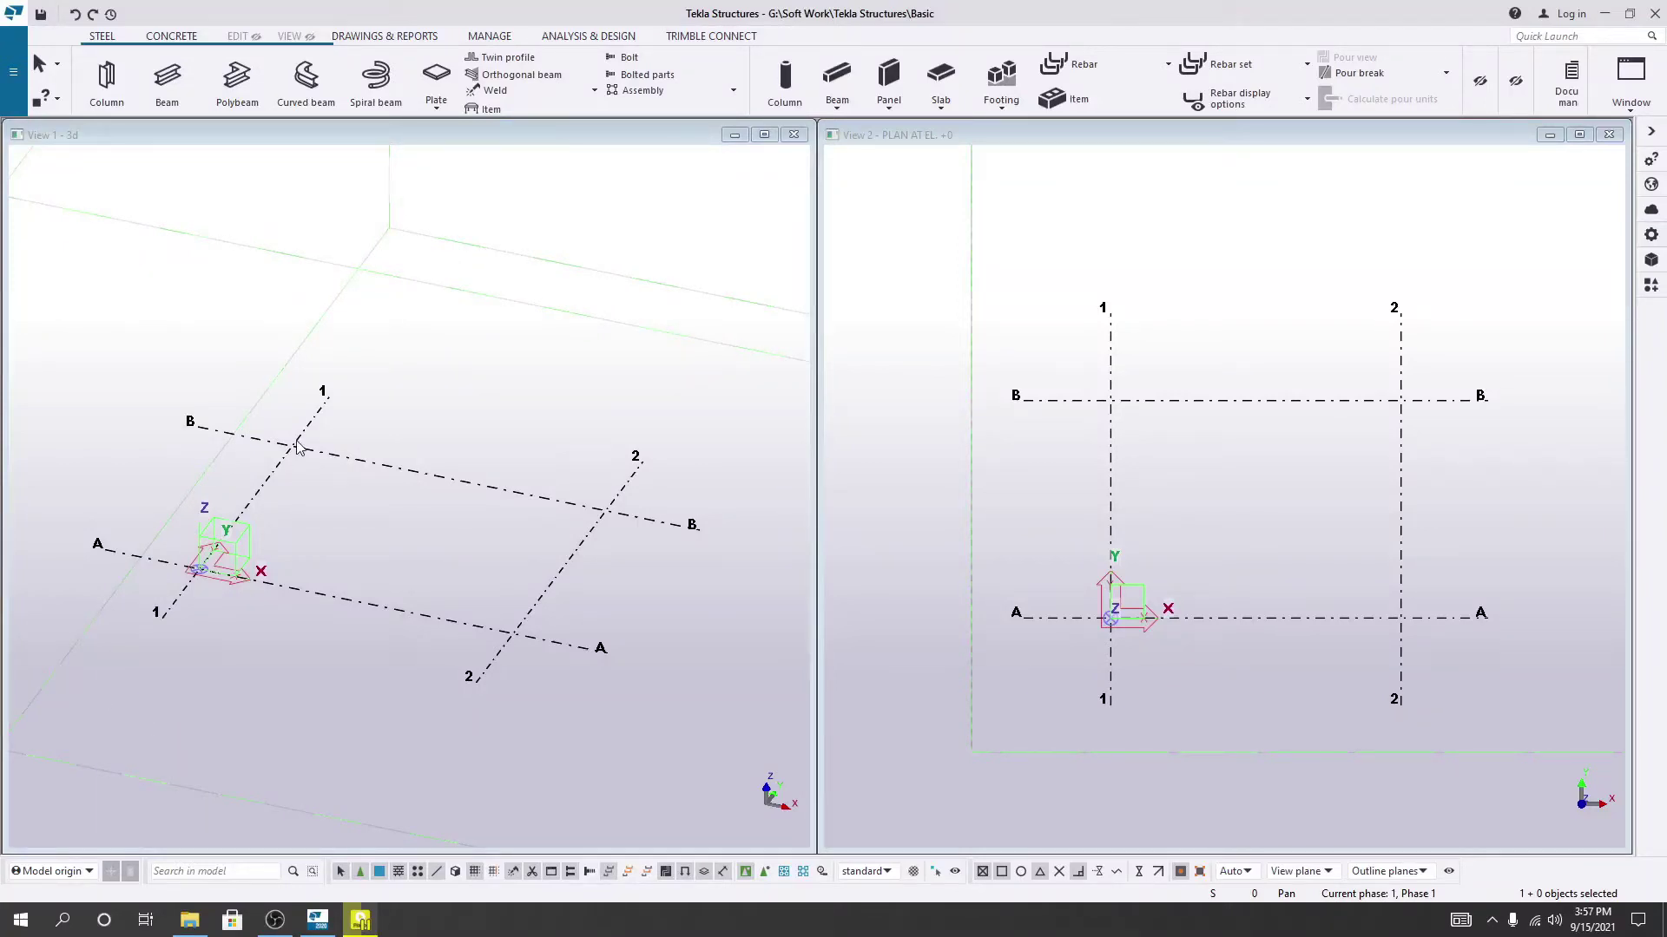
Start the Pad footing command from the Footing list on the Concrete tab.
{"action": "left_click", "coordinate": [292, 479]}
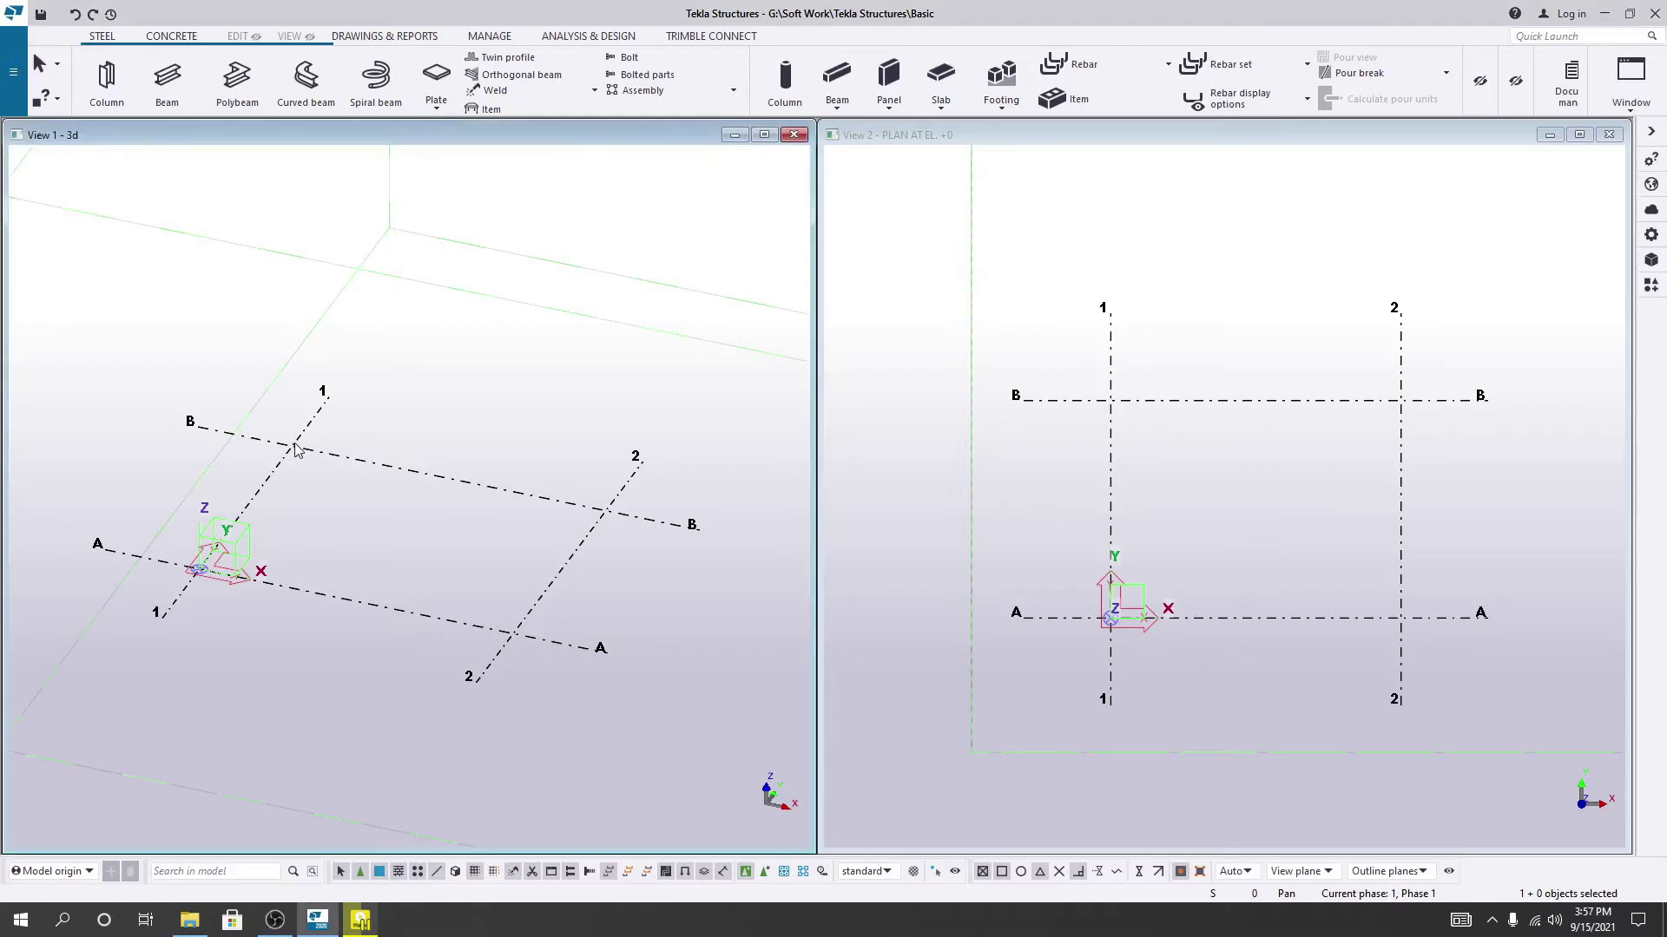
{"action": "middle_click_drag", "start_coordinate": [298, 448], "coordinate": [299, 430]}
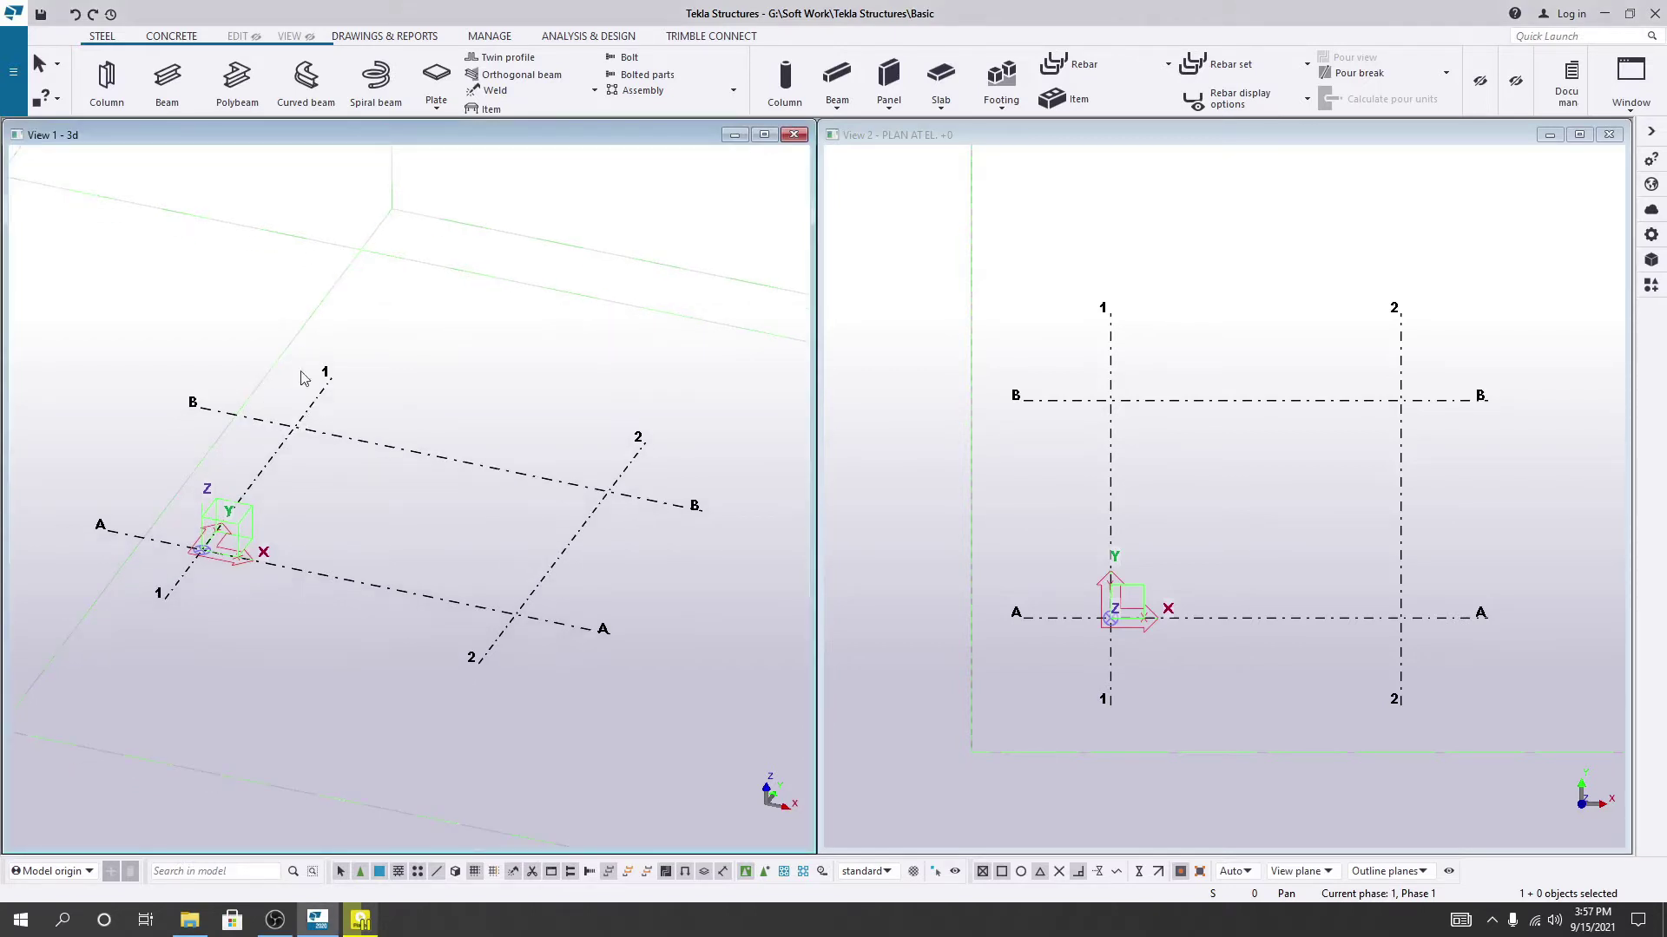
{"action": "left_click", "coordinate": [172, 38]}
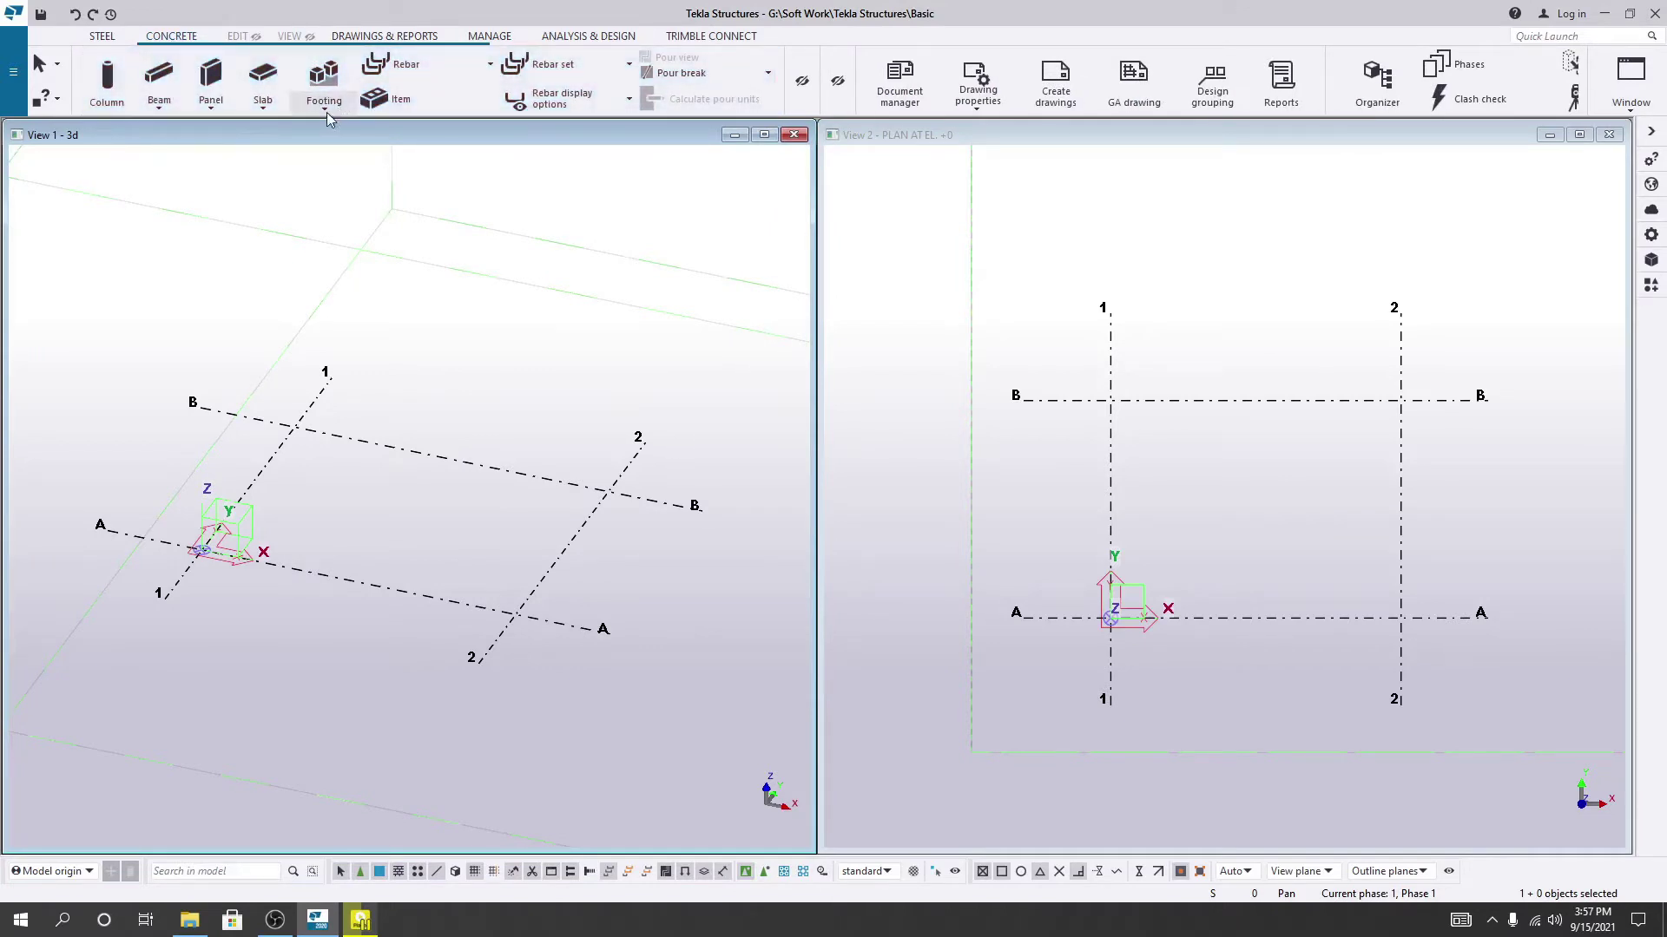
{"action": "left_click", "coordinate": [327, 110]}
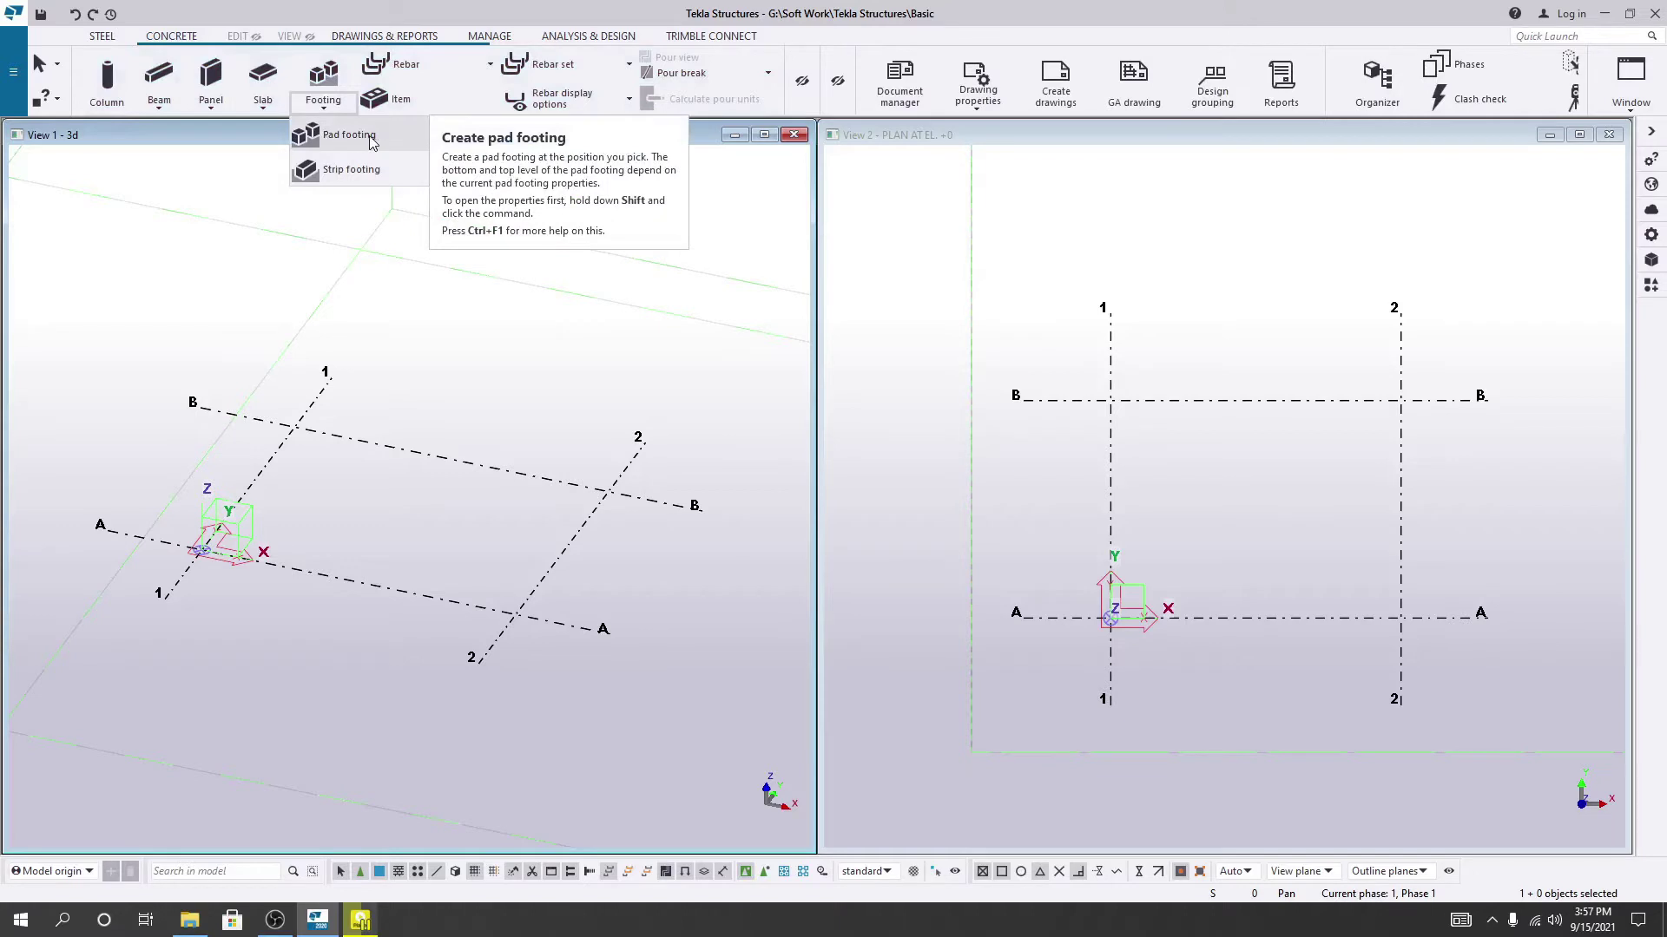
{"action": "left_click", "coordinate": [323, 139]}
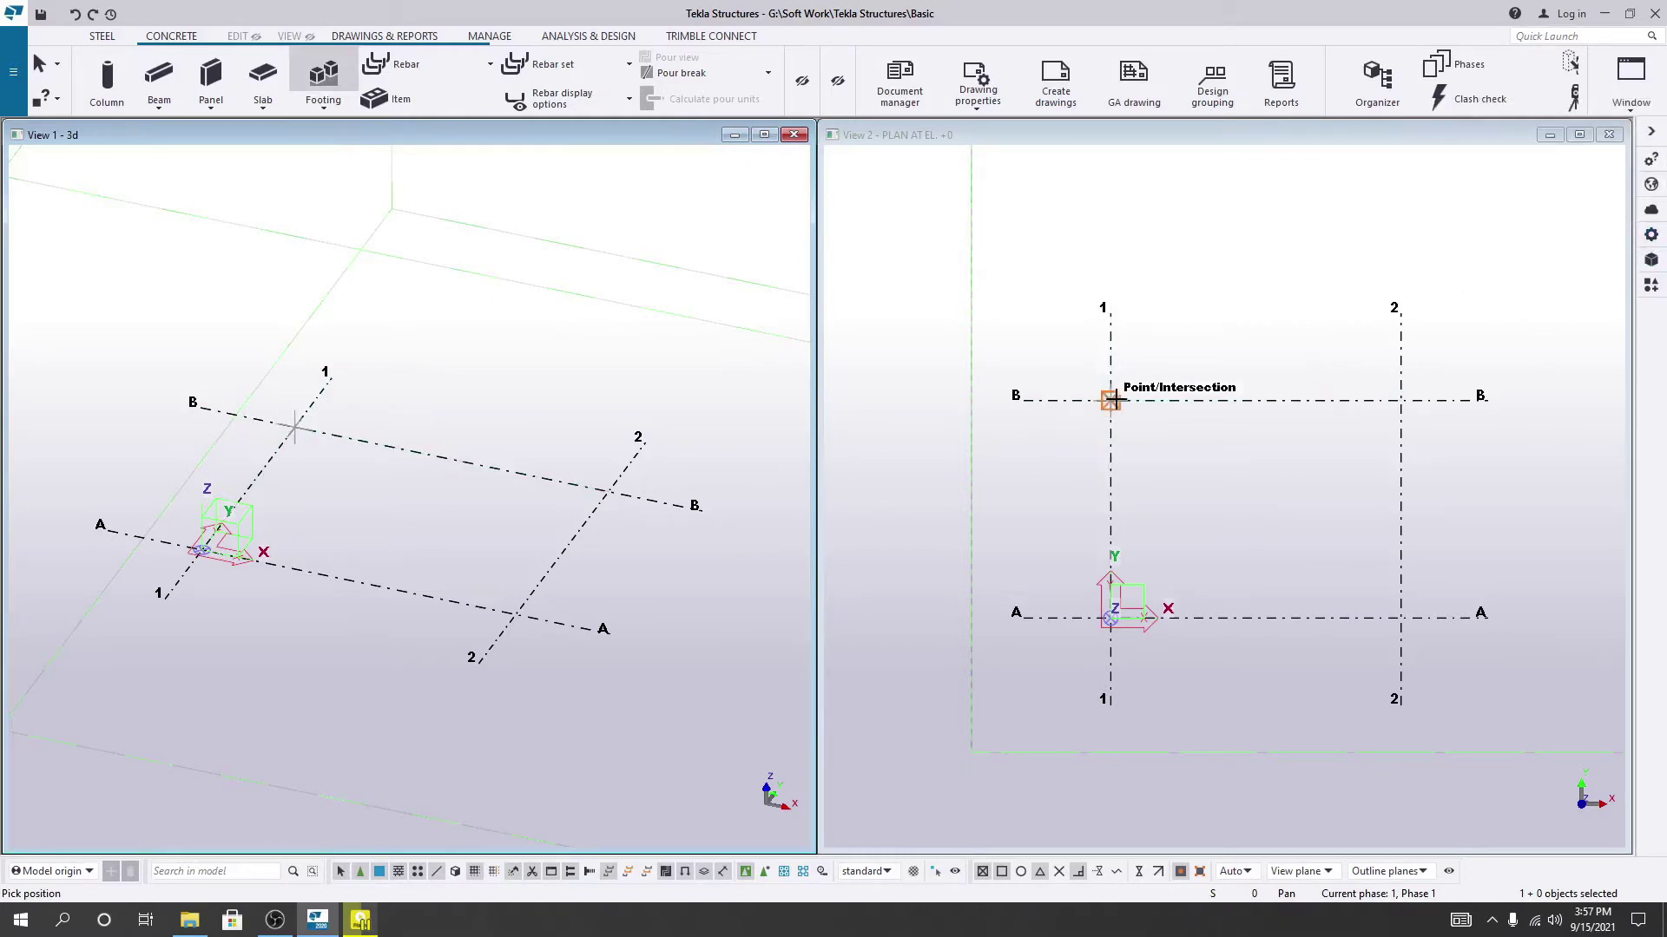
Check the pad footing properties: 72"*72" profile, material 3000, class 1, then pan to grid 1/B.
{"action": "left_click", "coordinate": [1651, 235]}
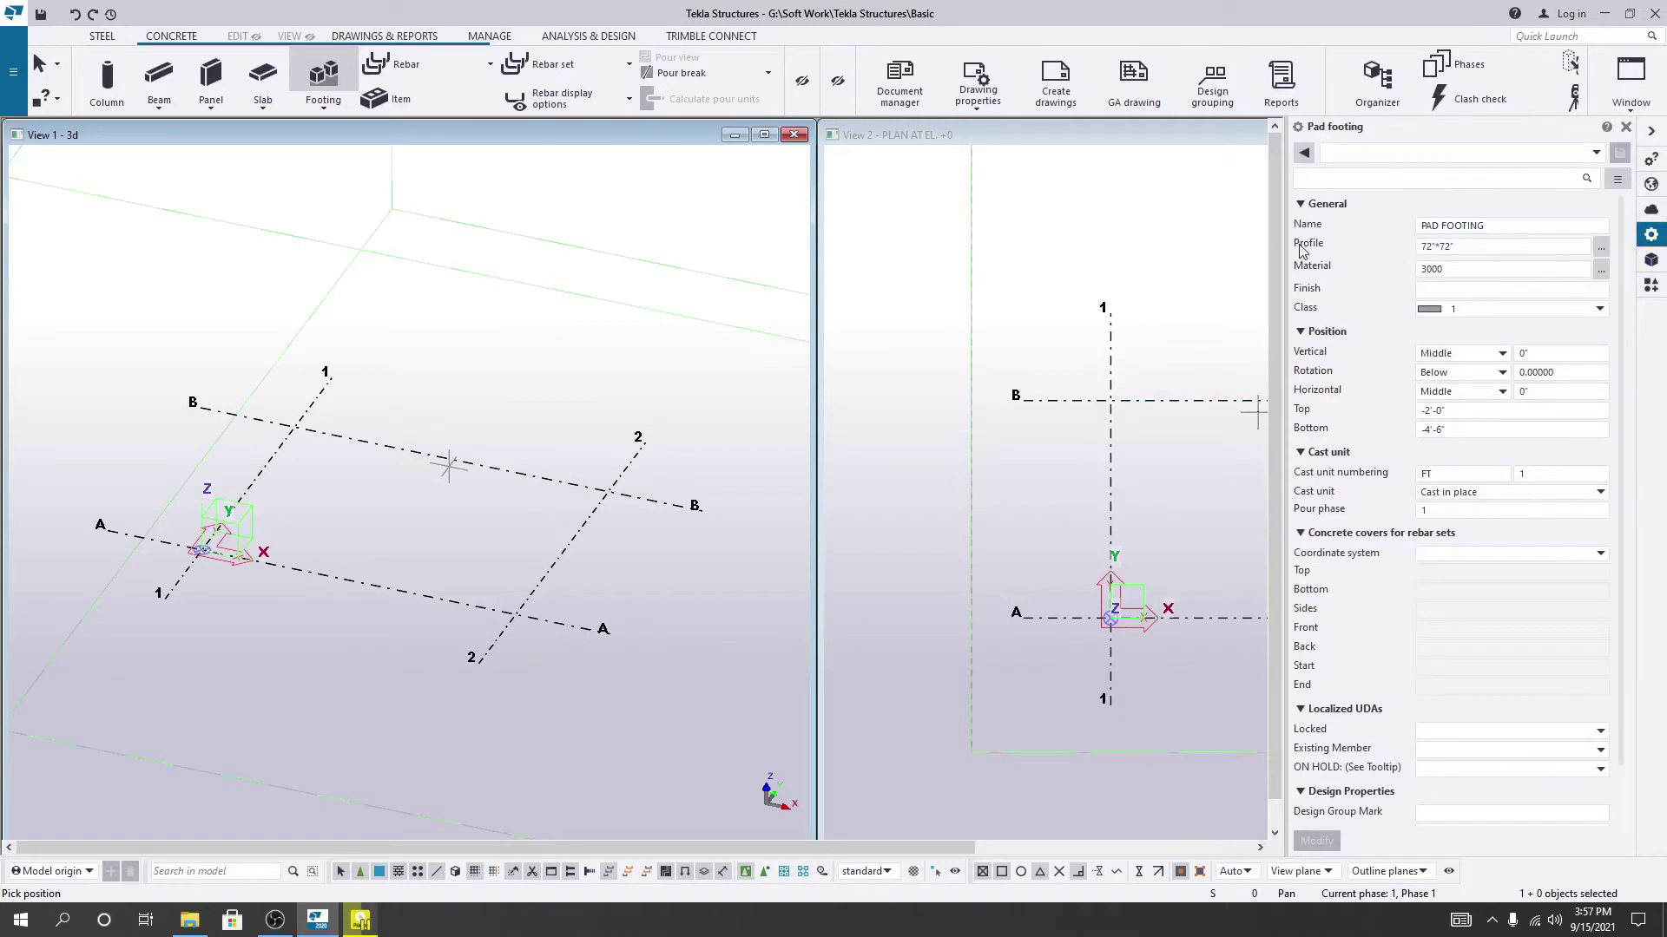
{"action": "left_click", "coordinate": [1471, 245]}
{"action": "left_click", "coordinate": [1601, 269]}
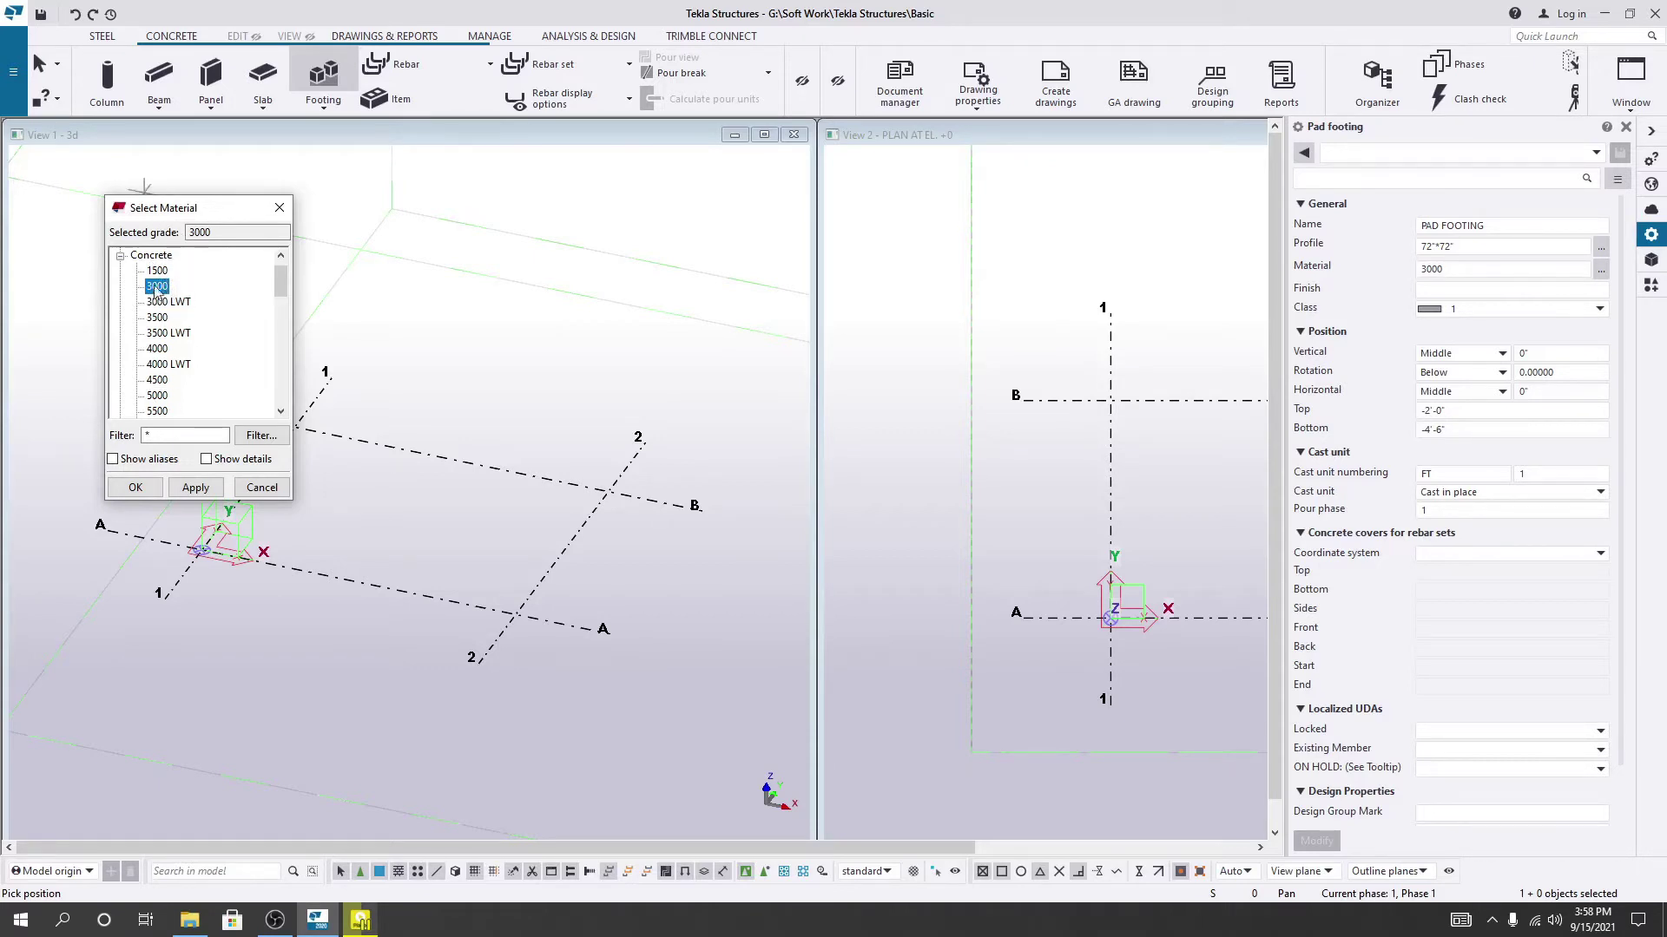
{"action": "left_click", "coordinate": [262, 488]}
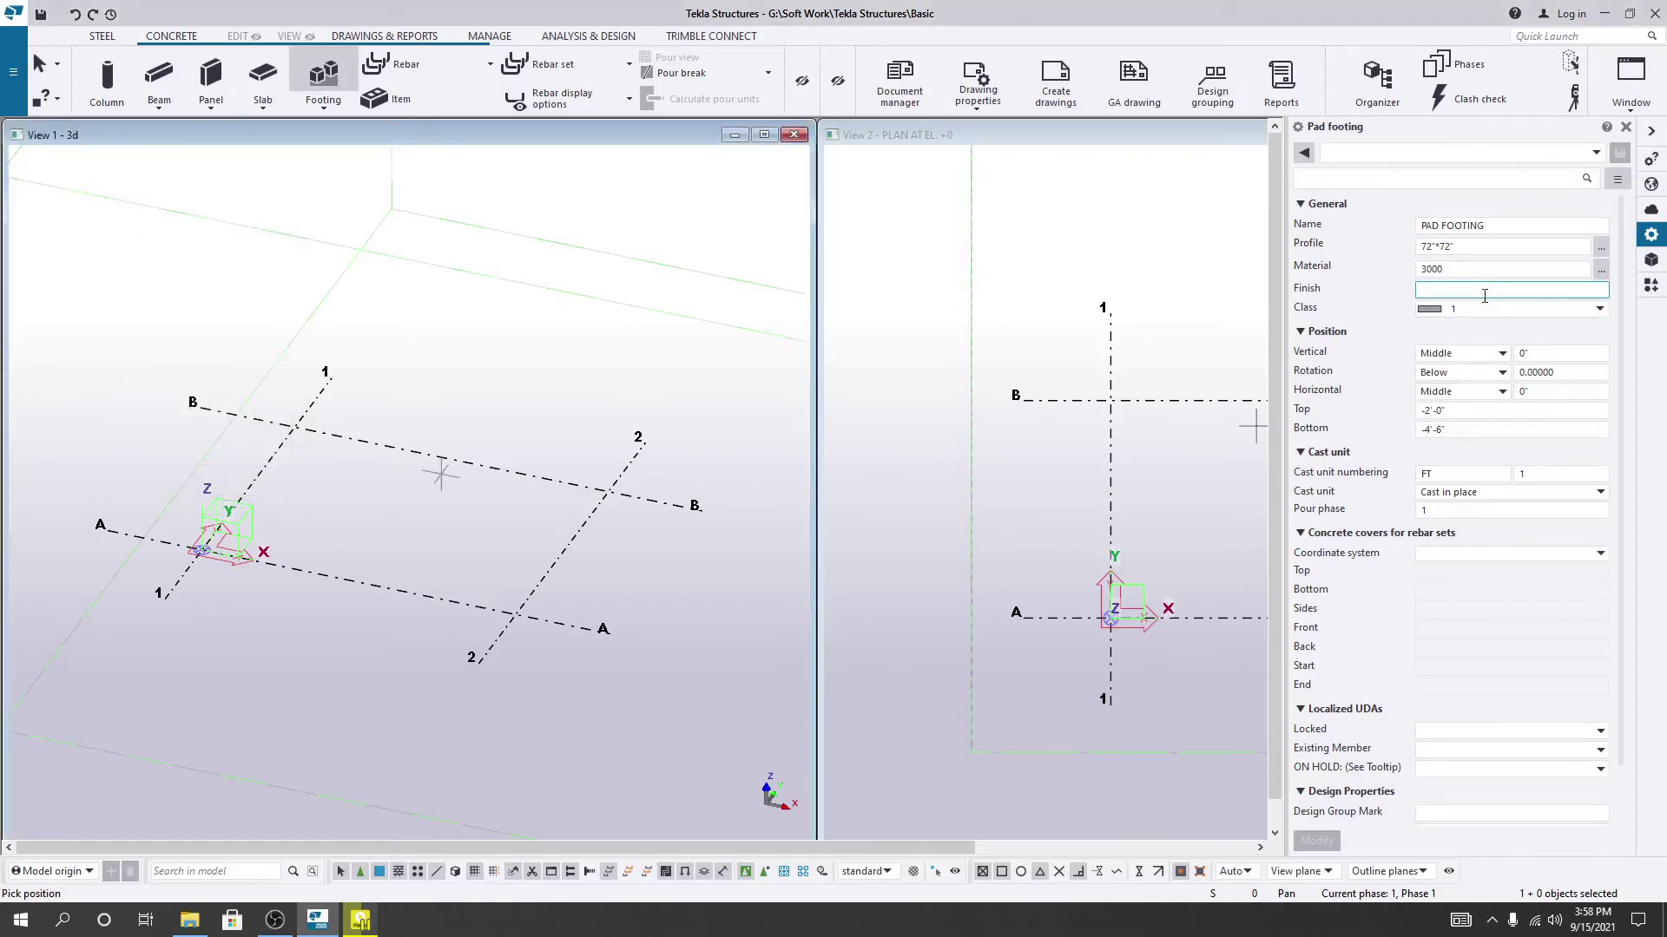
{"action": "left_click", "coordinate": [1599, 309]}
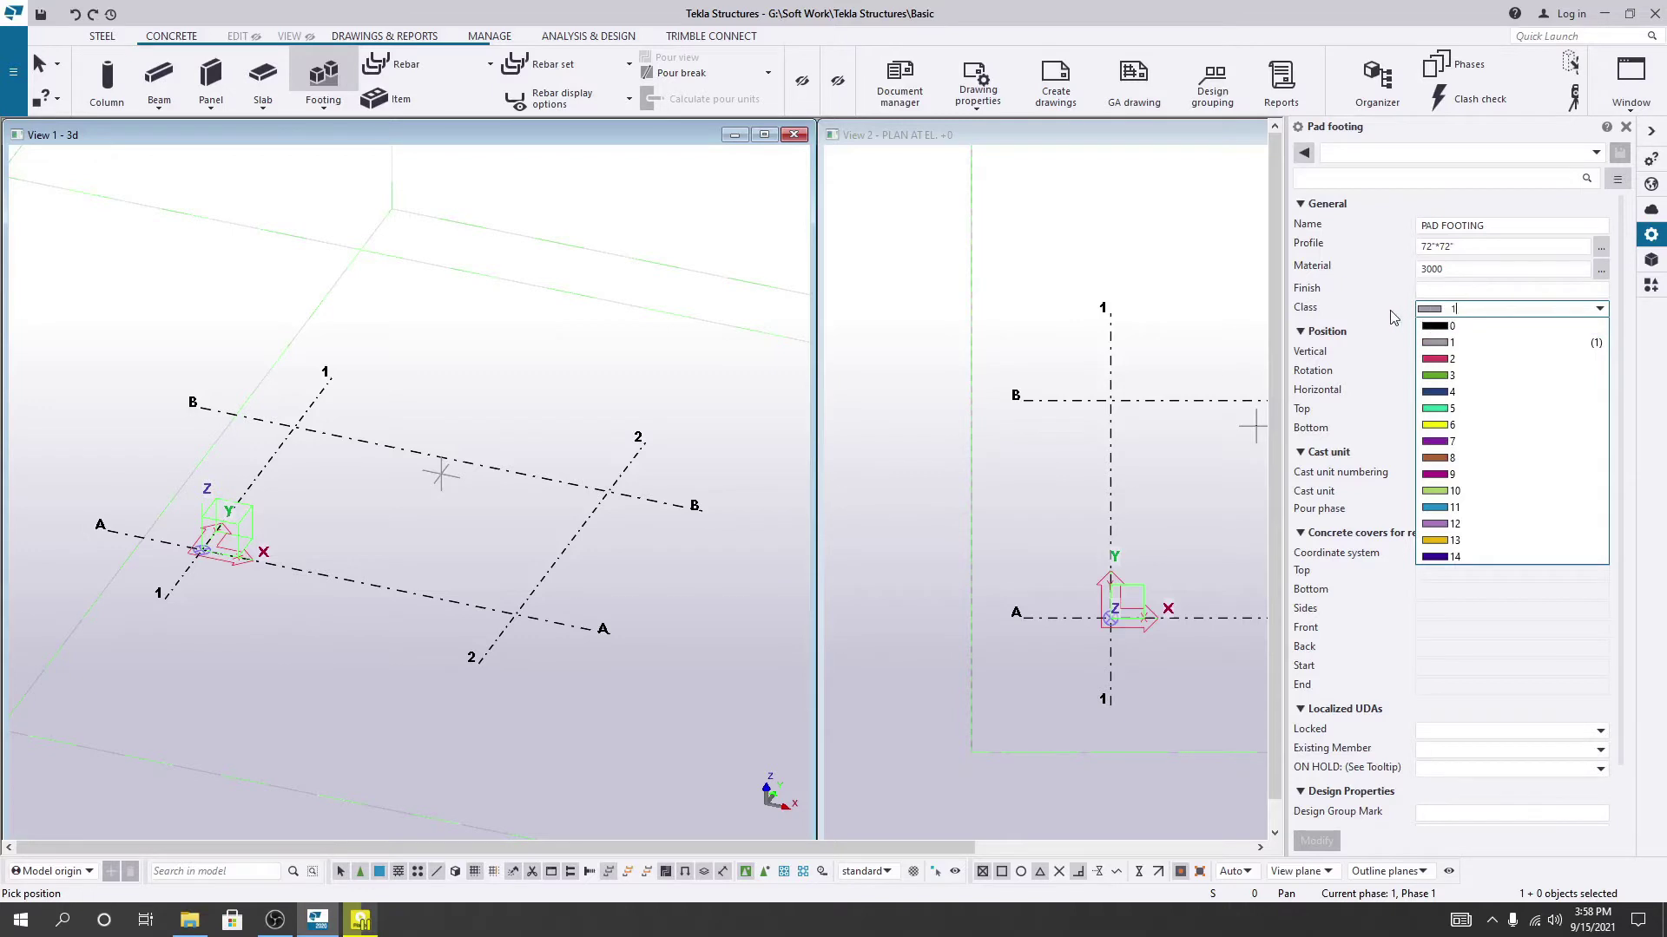
{"action": "left_click", "coordinate": [1590, 344]}
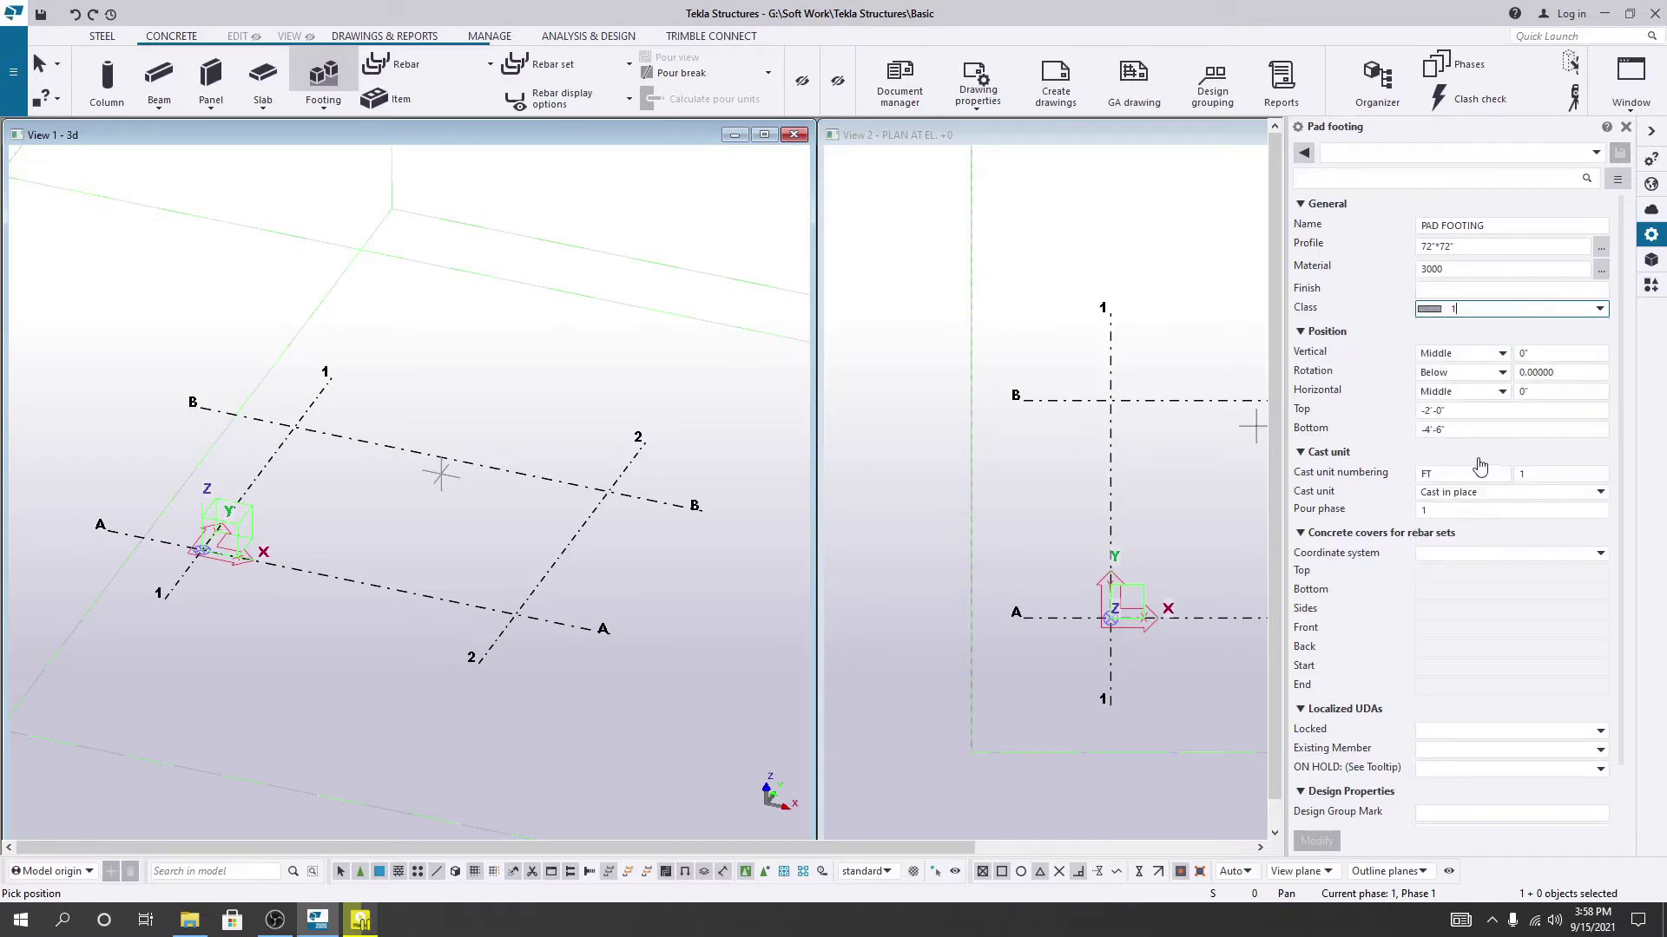
{"action": "middle_click_drag", "start_coordinate": [1162, 451], "coordinate": [1014, 460]}
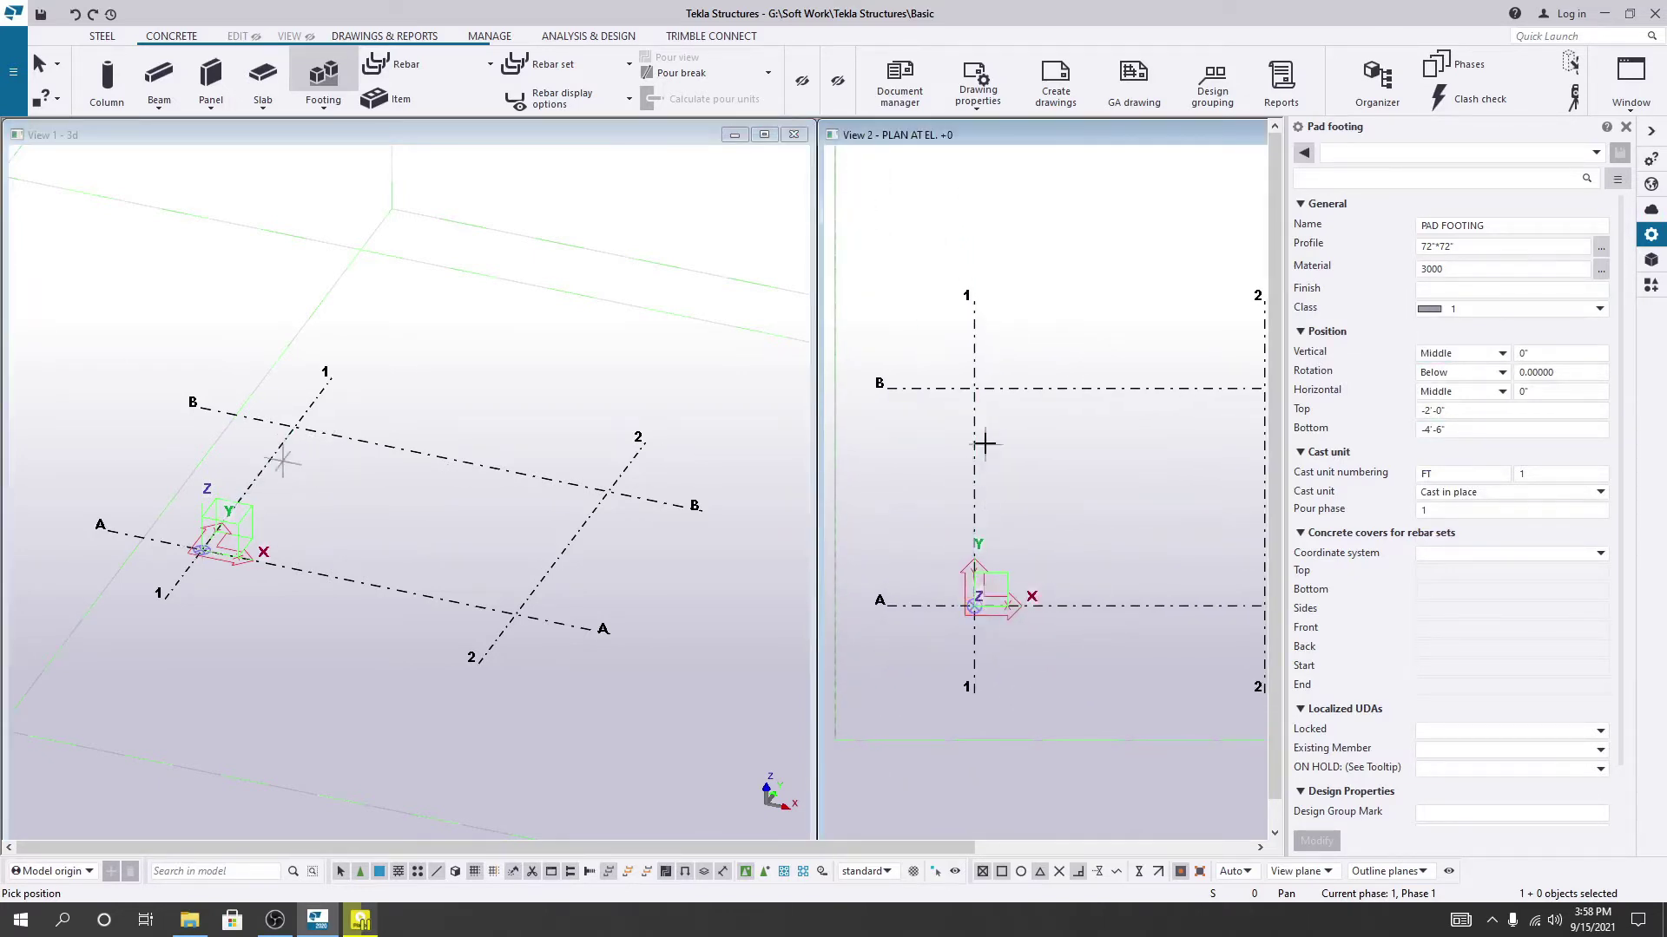
Place the footing at grid 1/B, expand the view depth, and orbit the 3D view around it.
{"action": "left_click", "coordinate": [973, 390]}
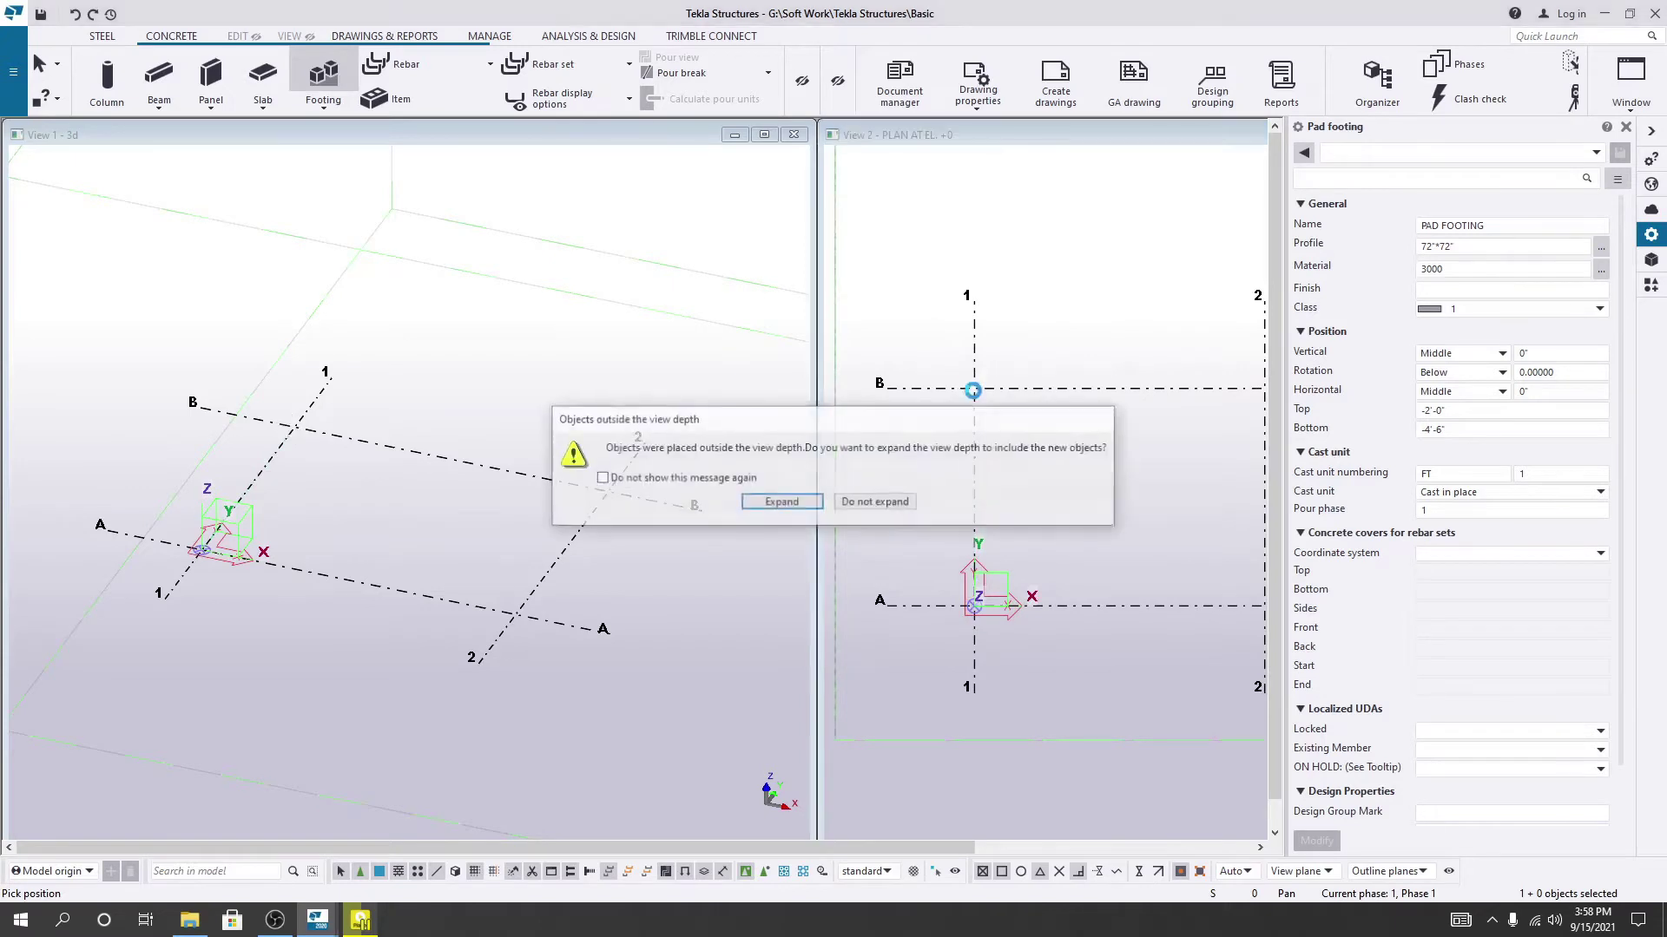
{"action": "left_click", "coordinate": [780, 503]}
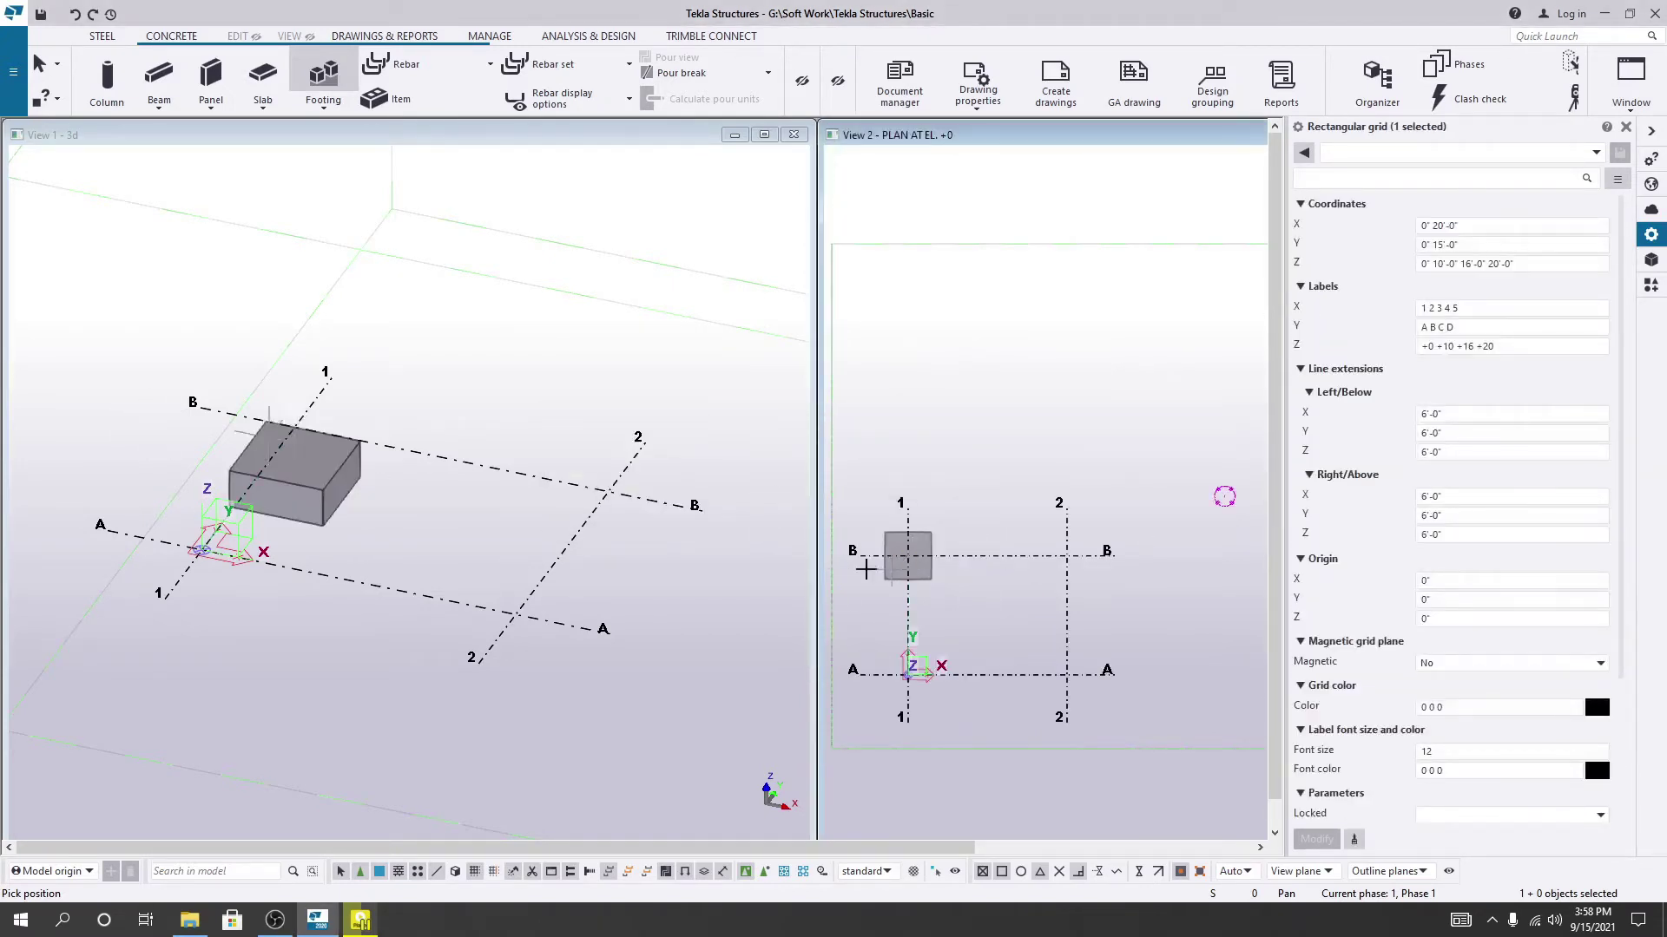
{"action": "scroll", "coordinate": [286, 507], "scroll_direction": "up", "scroll_amount": 4}
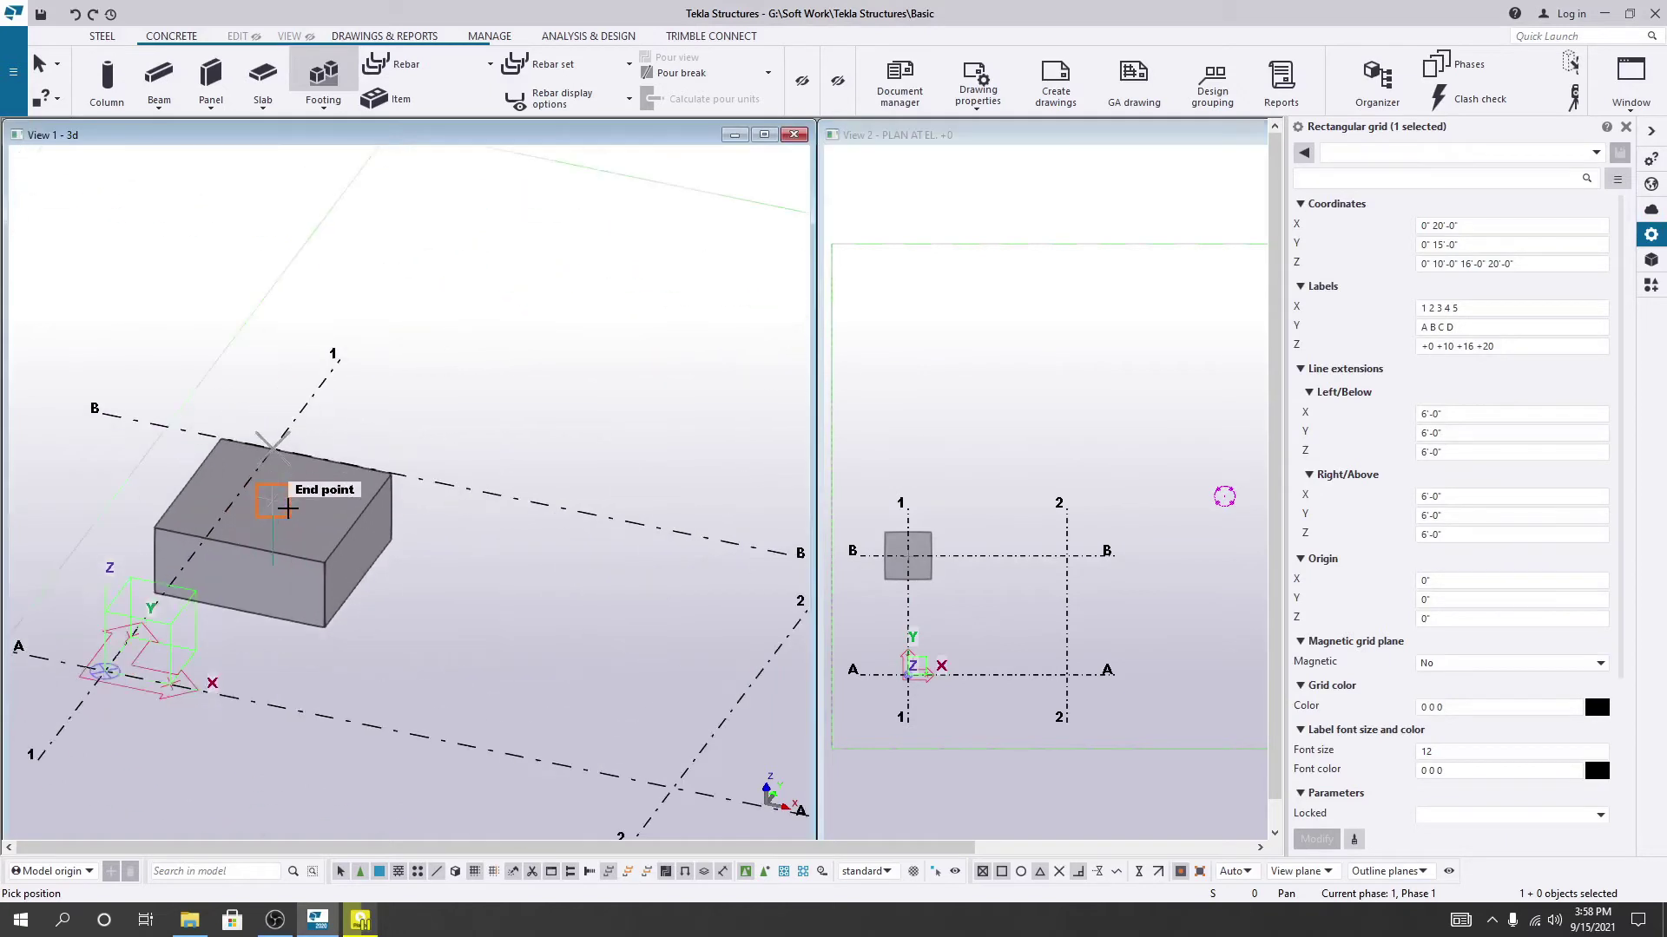
{"action": "scroll", "coordinate": [286, 508], "scroll_direction": "up", "scroll_amount": 3}
{"action": "scroll", "coordinate": [271, 429], "scroll_direction": "down", "scroll_amount": 5}
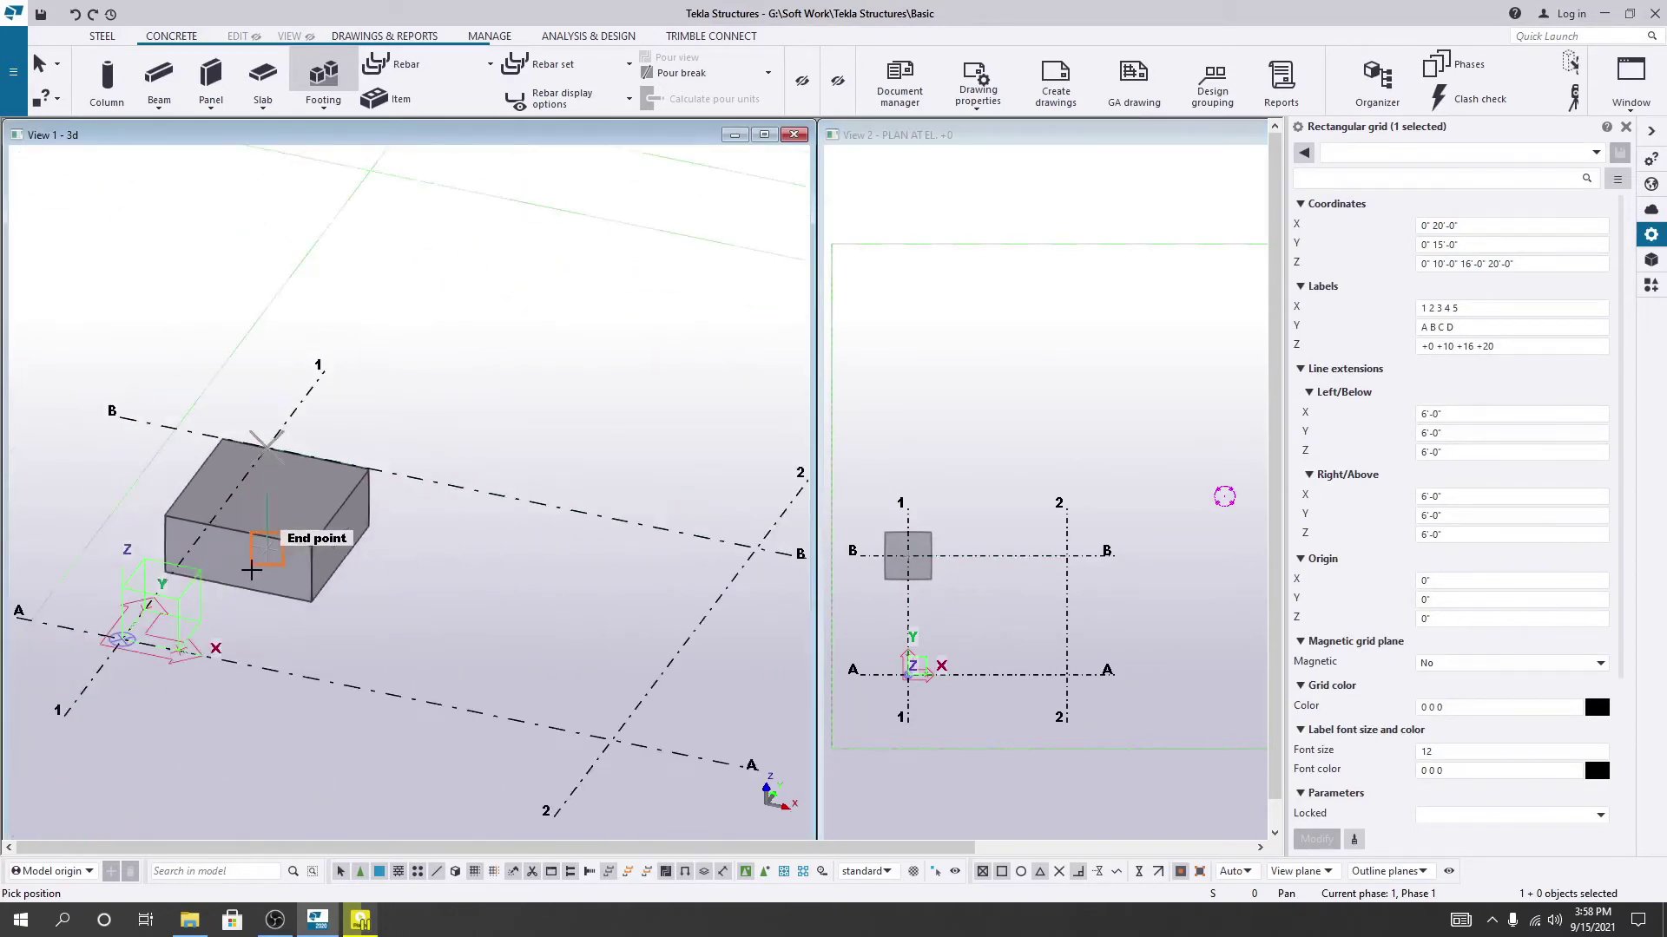
{"action": "middle_click_drag", "start_coordinate": [327, 617], "coordinate": [510, 695], "text": "ctrl"}
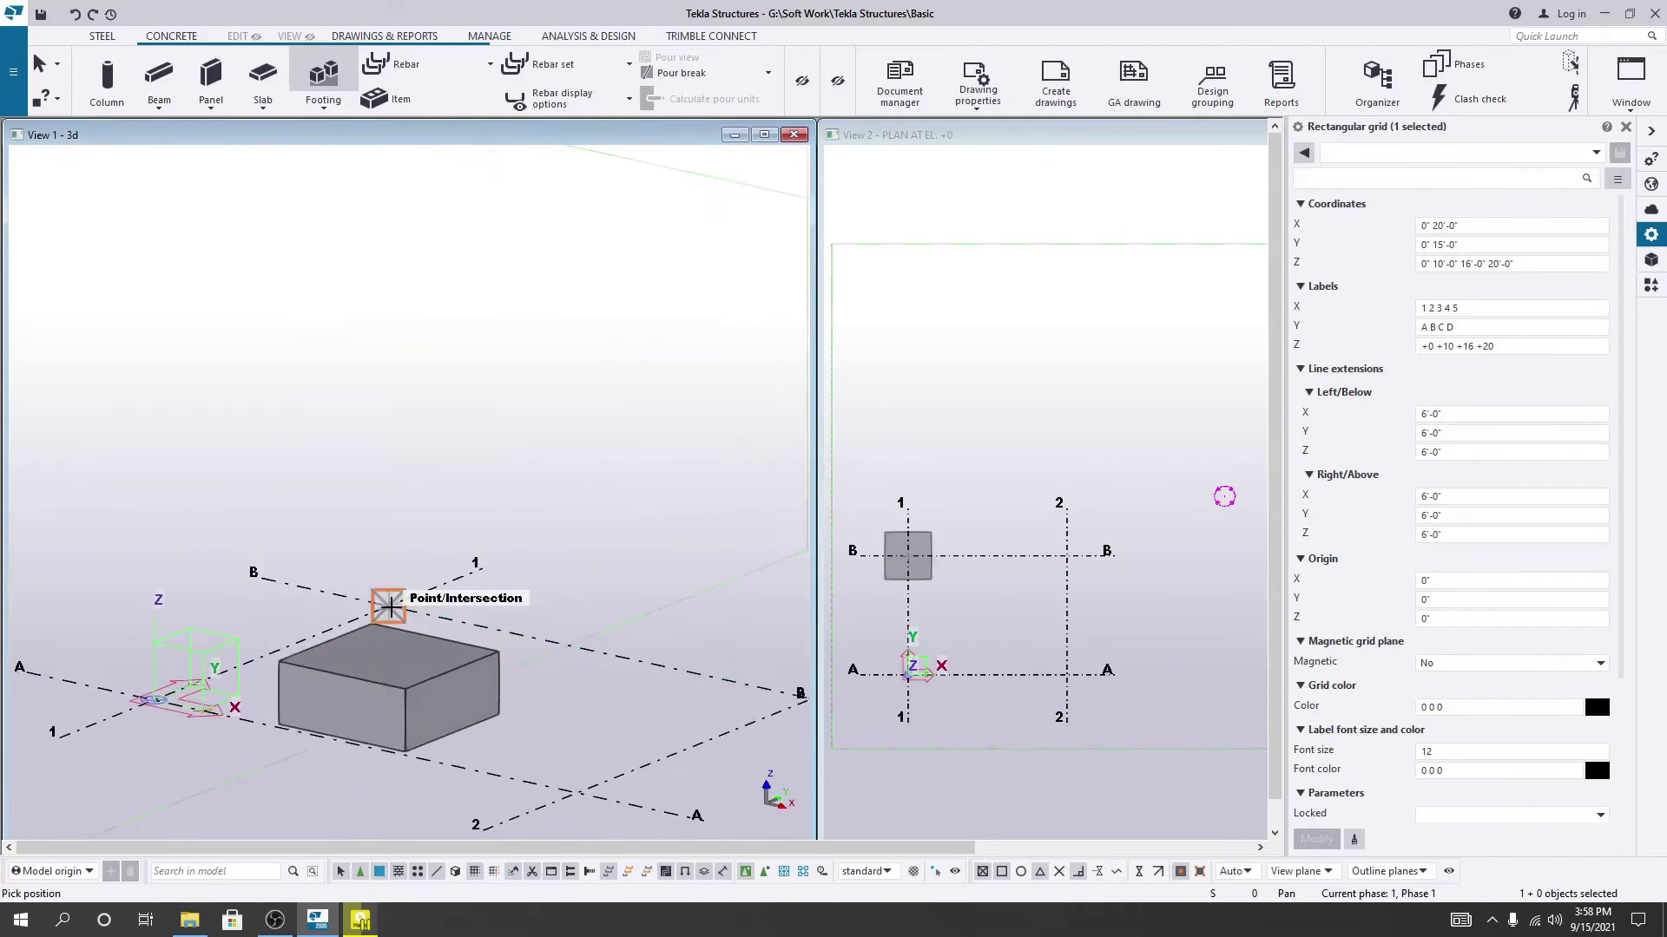
{"action": "left_click", "coordinate": [388, 605]}
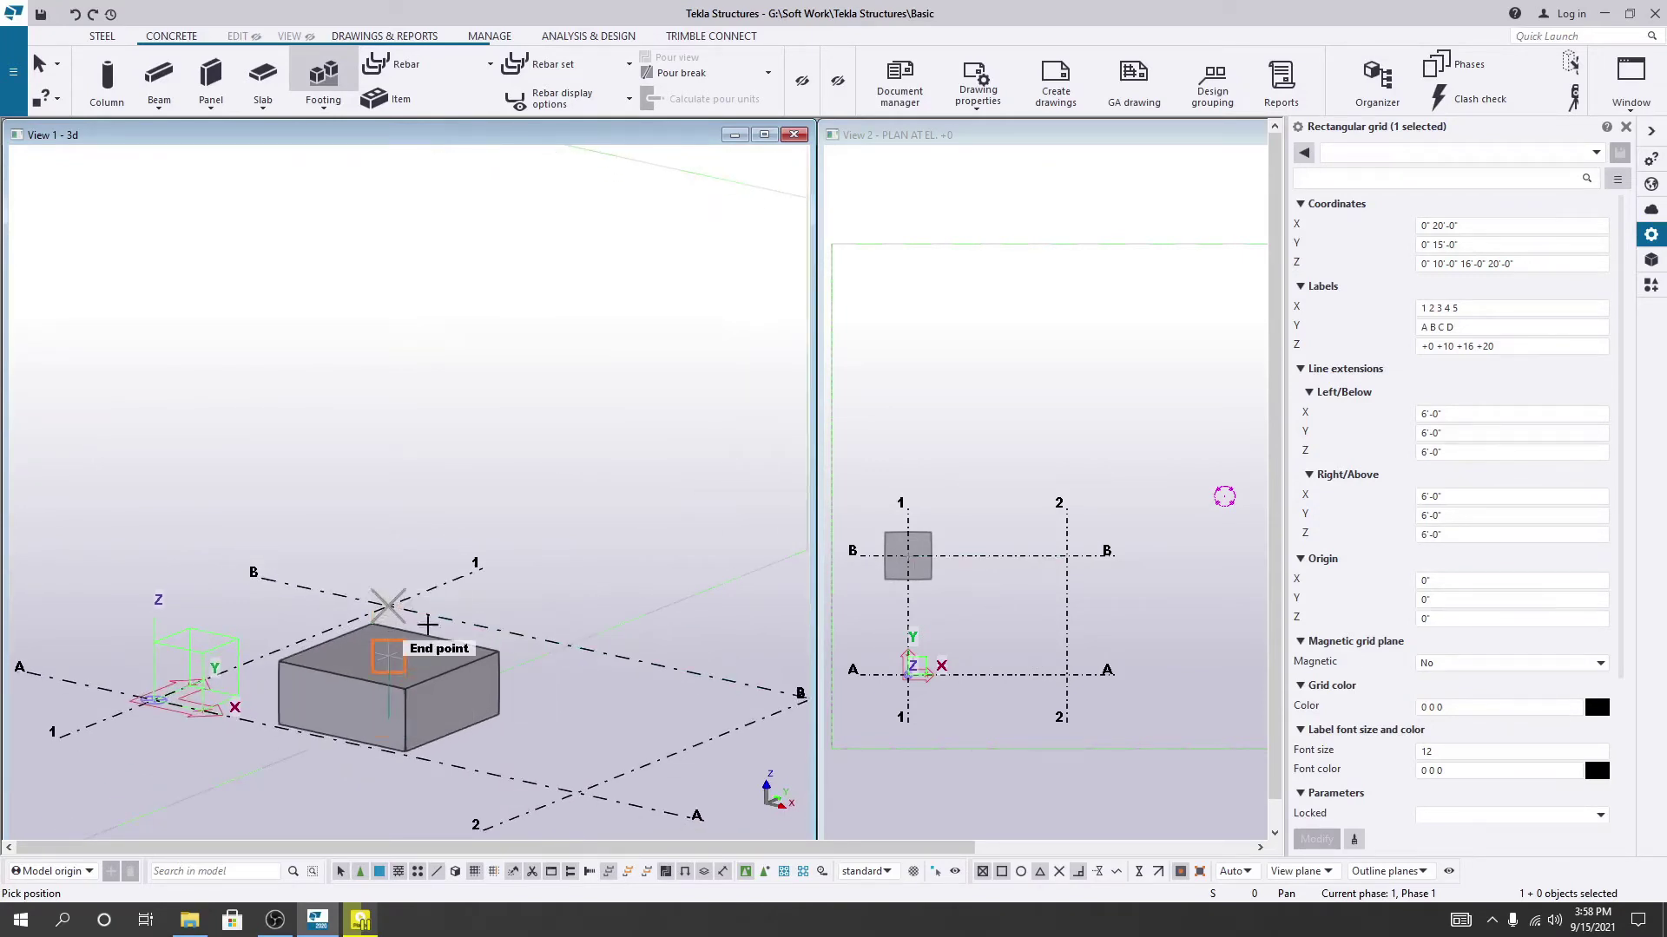
{"action": "mouse_move", "coordinate": [542, 721]}
{"action": "middle_mouse_down"}
{"action": "mouse_move", "coordinate": [492, 595]}
{"action": "mouse_move", "coordinate": [463, 606]}
{"action": "mouse_move", "coordinate": [474, 752]}
{"action": "mouse_move", "coordinate": [473, 451]}
{"action": "mouse_move", "coordinate": [510, 353]}
{"action": "mouse_move", "coordinate": [496, 599]}
{"action": "mouse_move", "coordinate": [468, 460]}
{"action": "mouse_move", "coordinate": [439, 610]}
{"action": "middle_mouse_up"}
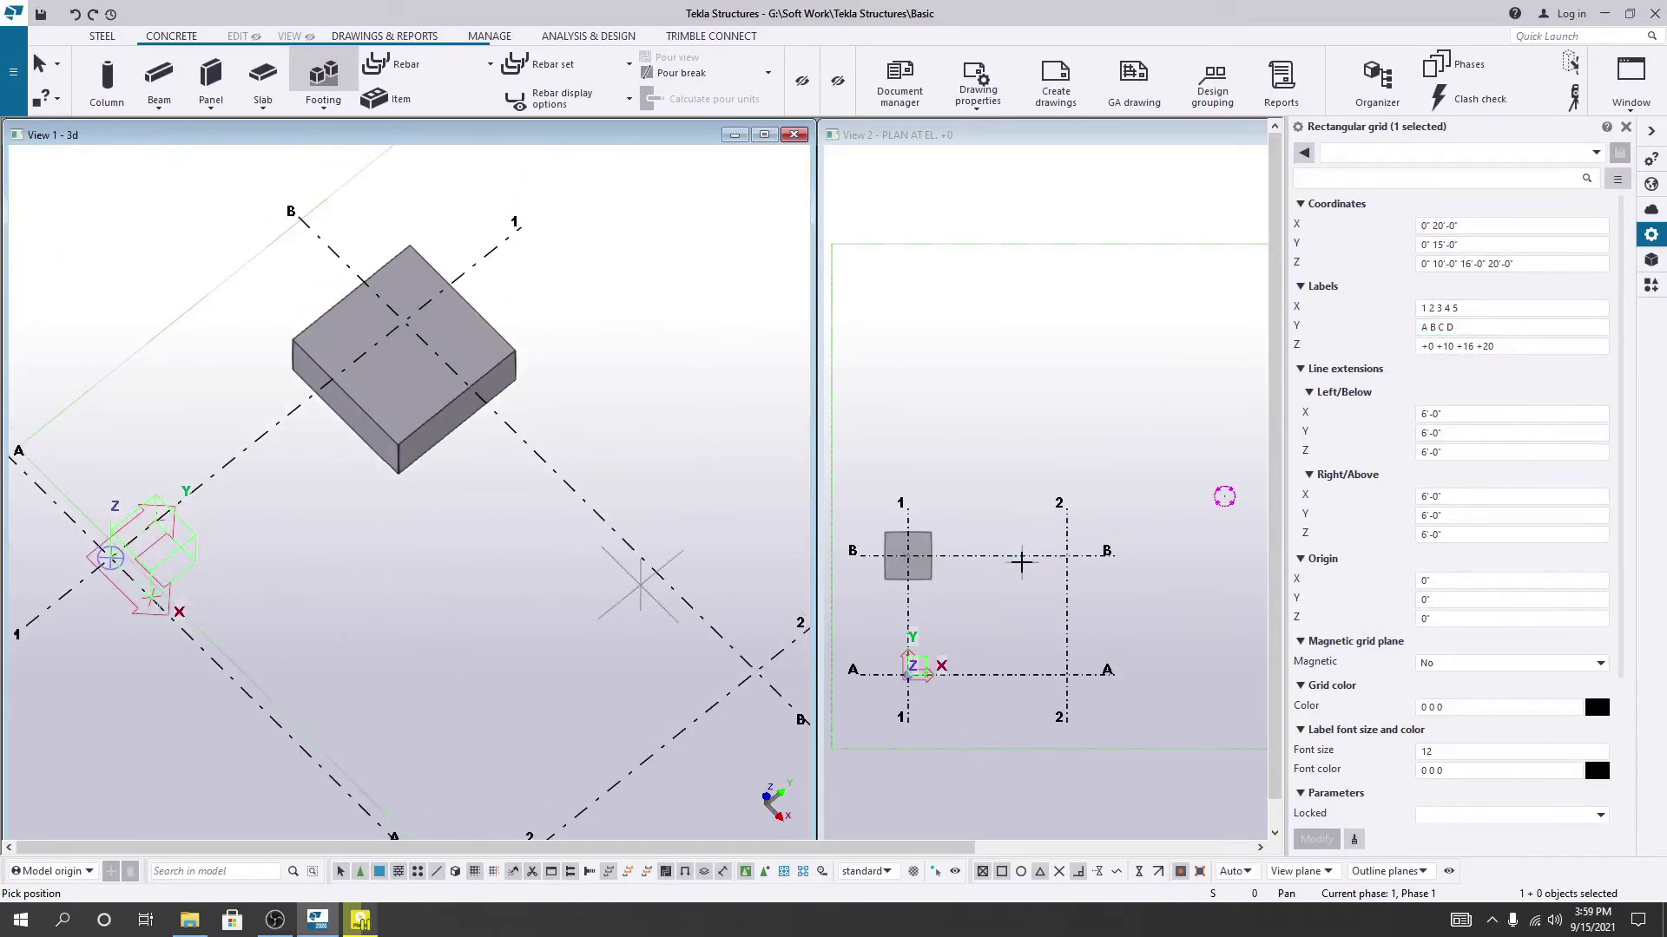
End the placement command and select the pad footing at grid 1/B.
{"action": "key", "text": "Escape"}
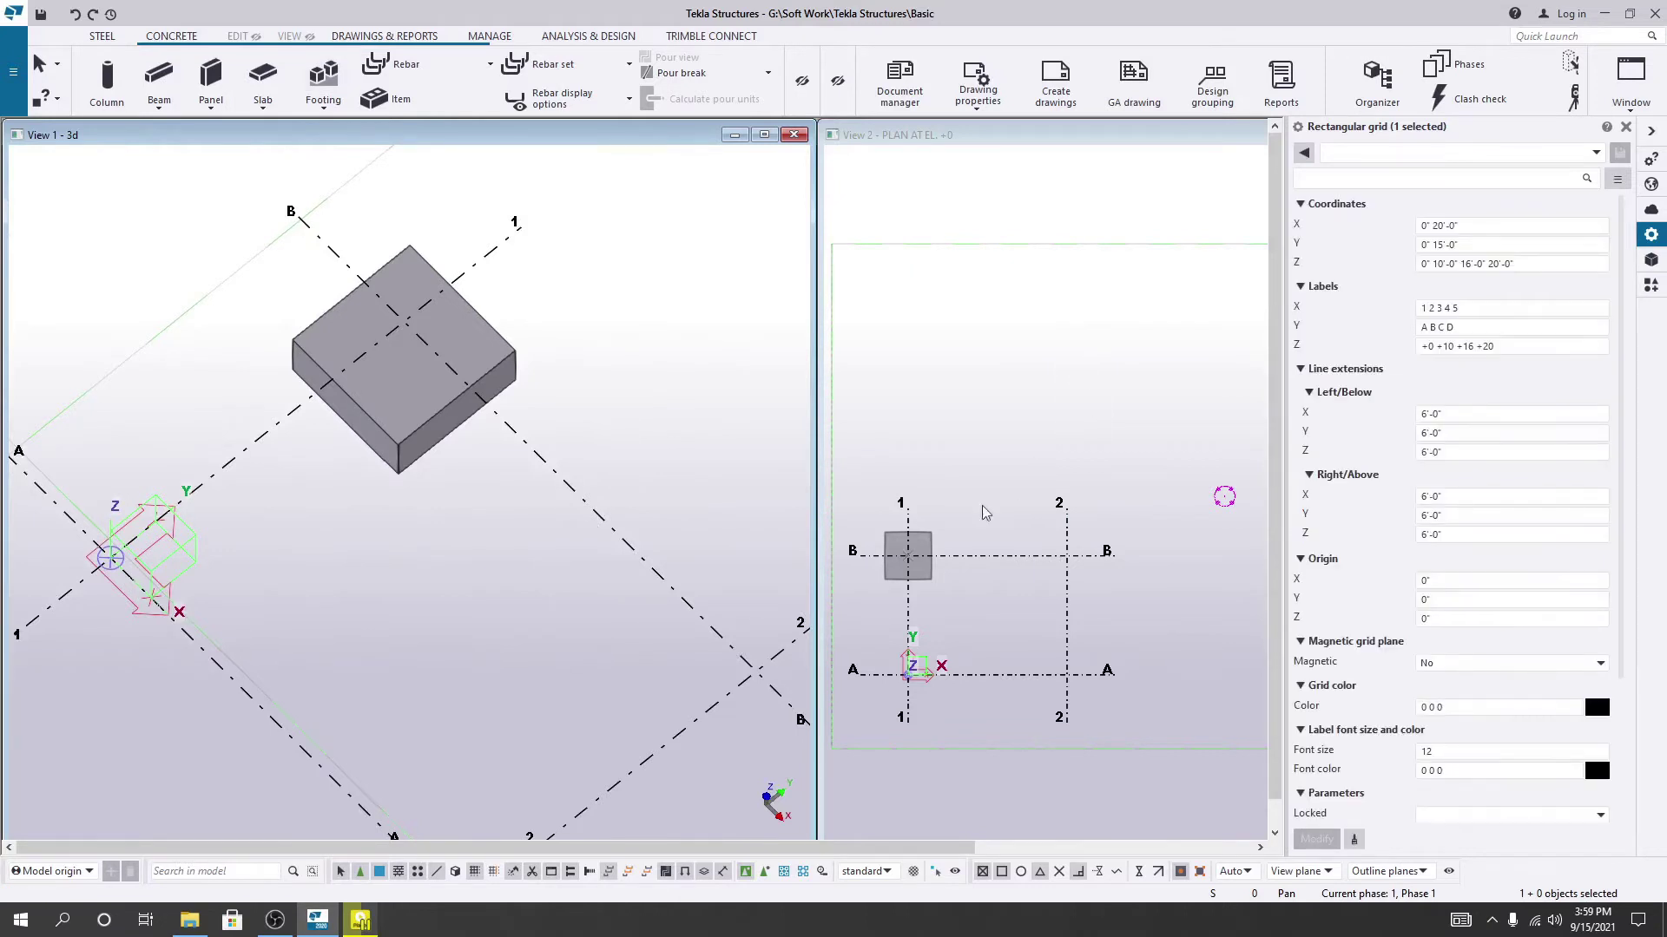
{"action": "right_click", "coordinate": [509, 361]}
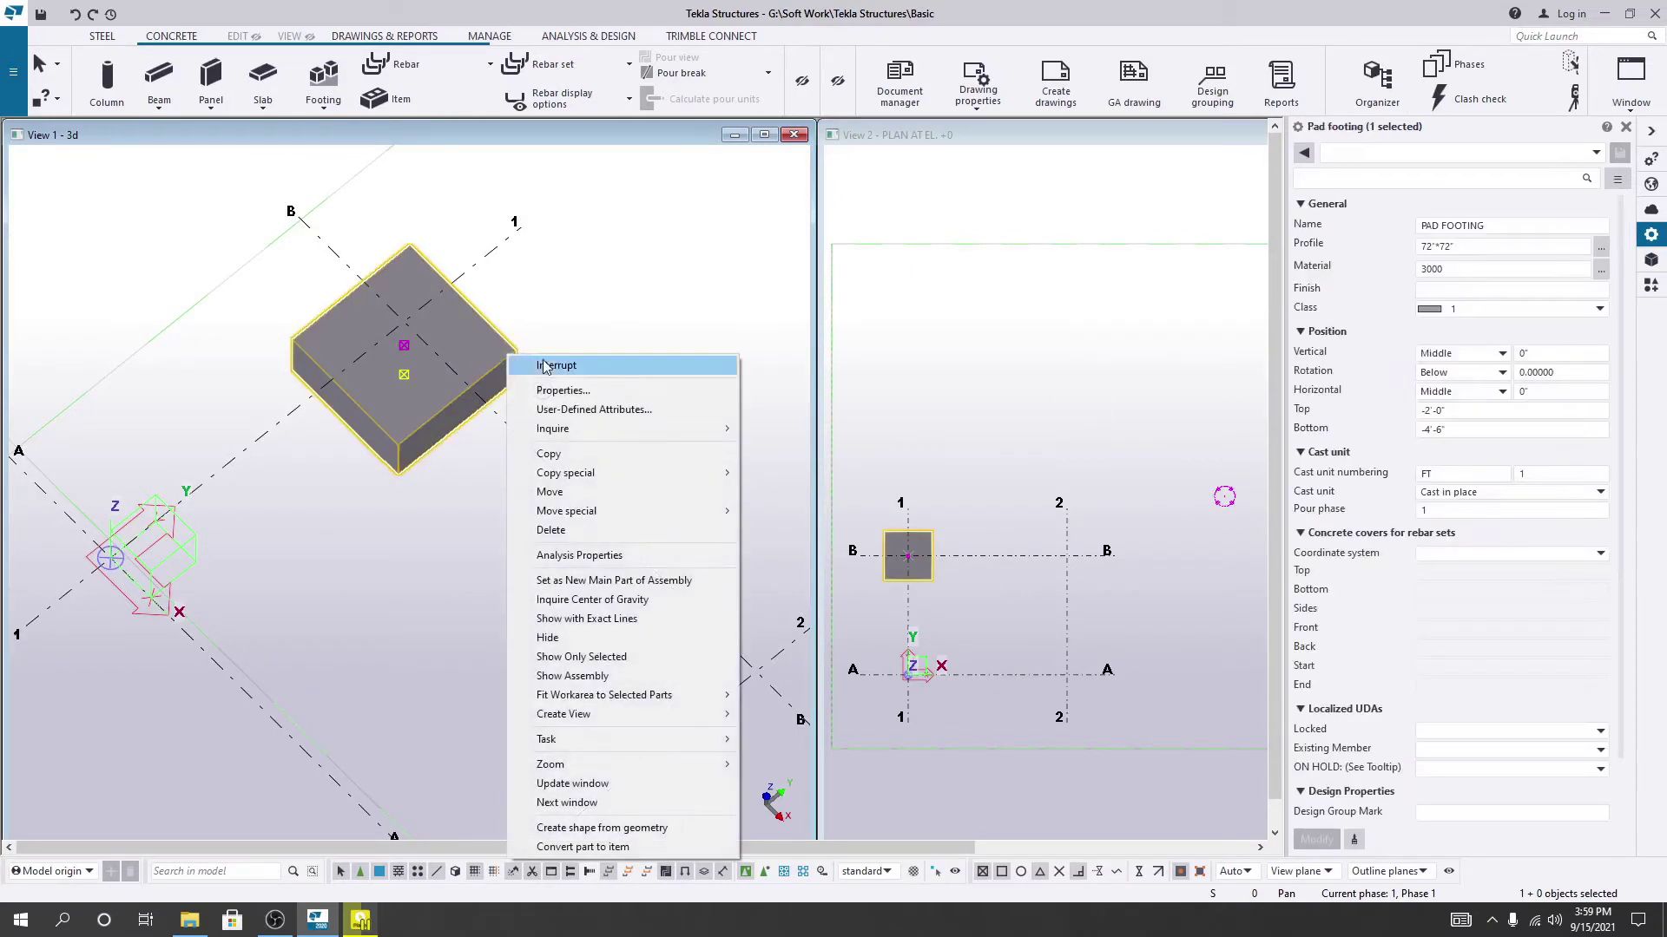
{"action": "key", "text": "Escape"}
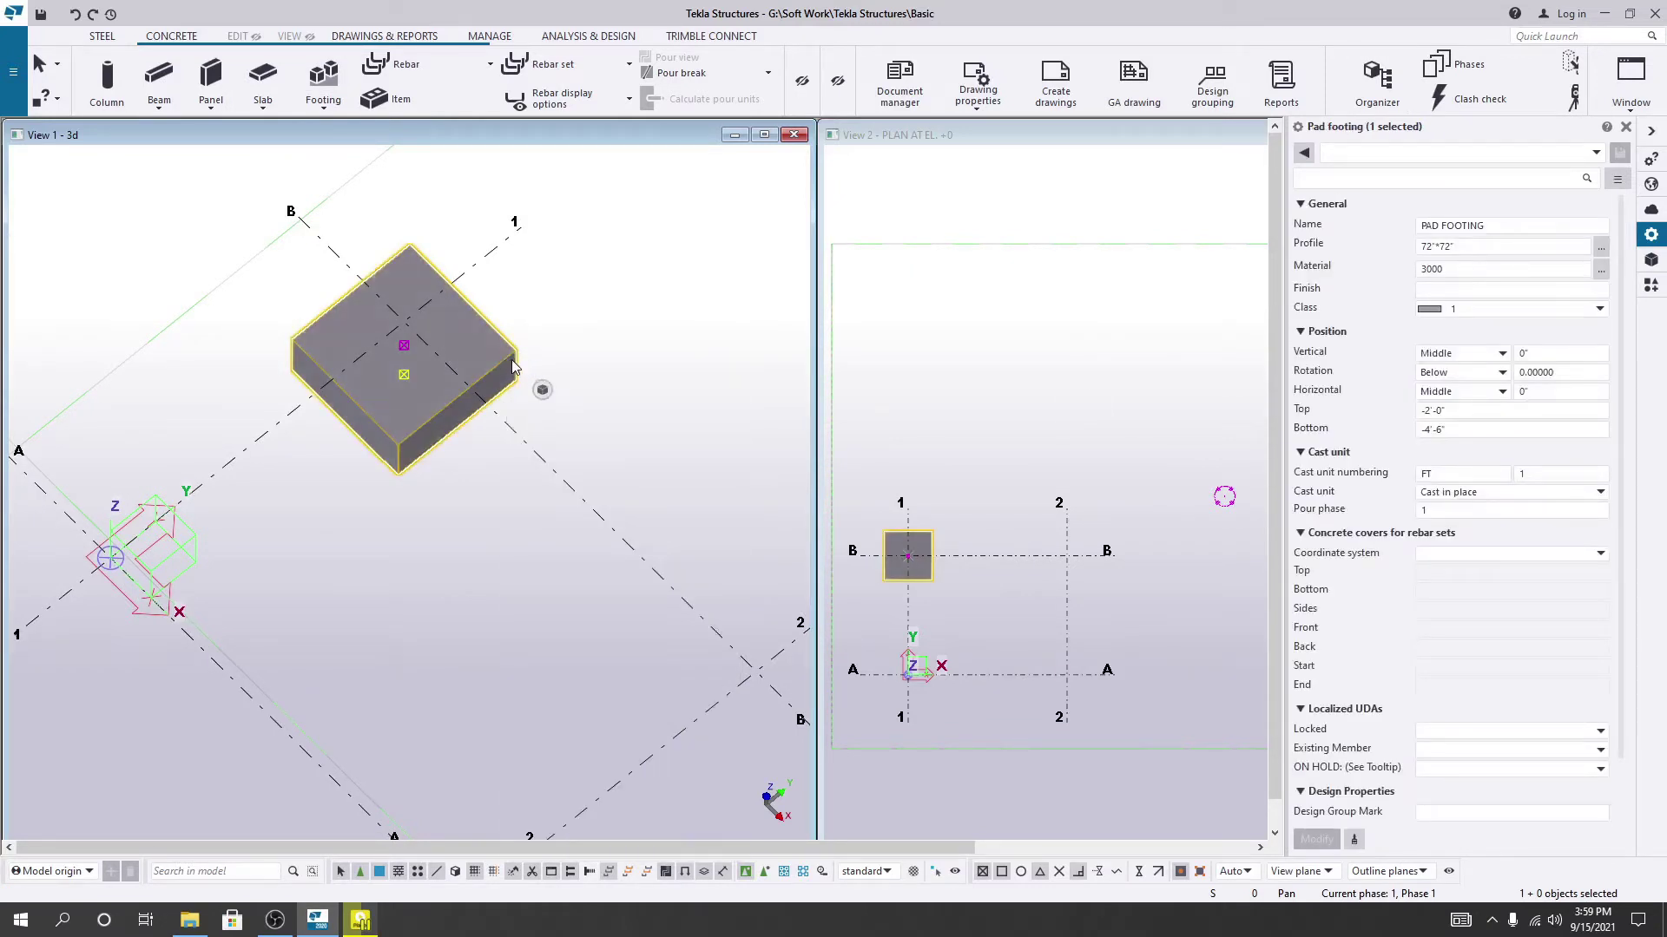
{"action": "right_click", "coordinate": [507, 355]}
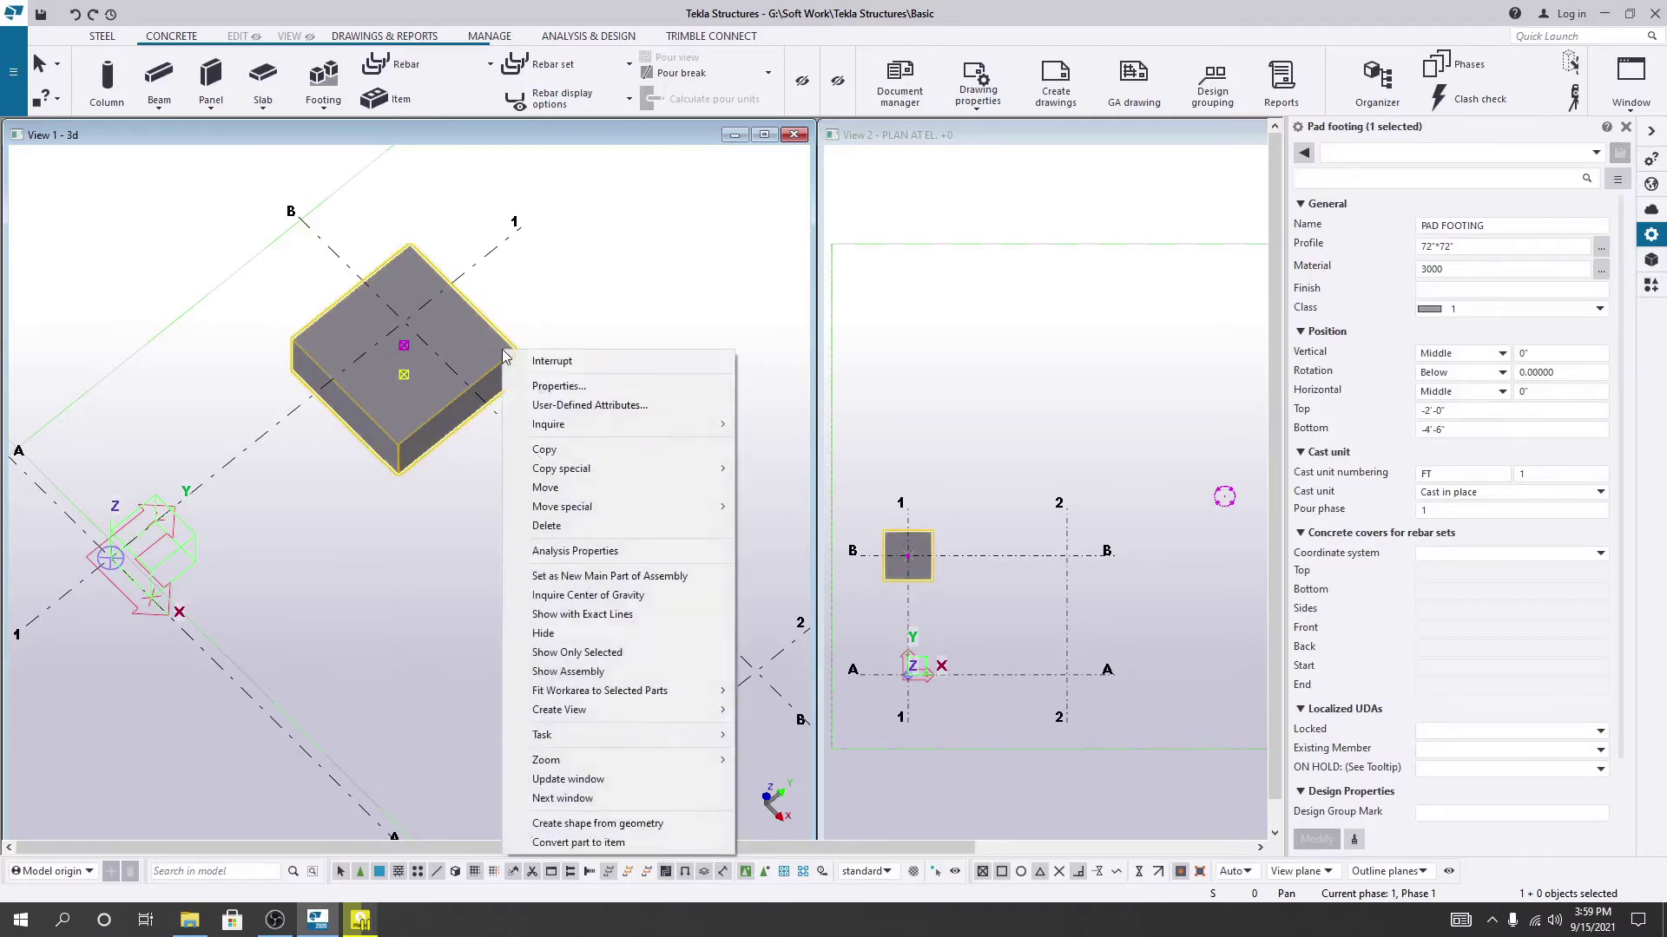
{"action": "left_click", "coordinate": [547, 360]}
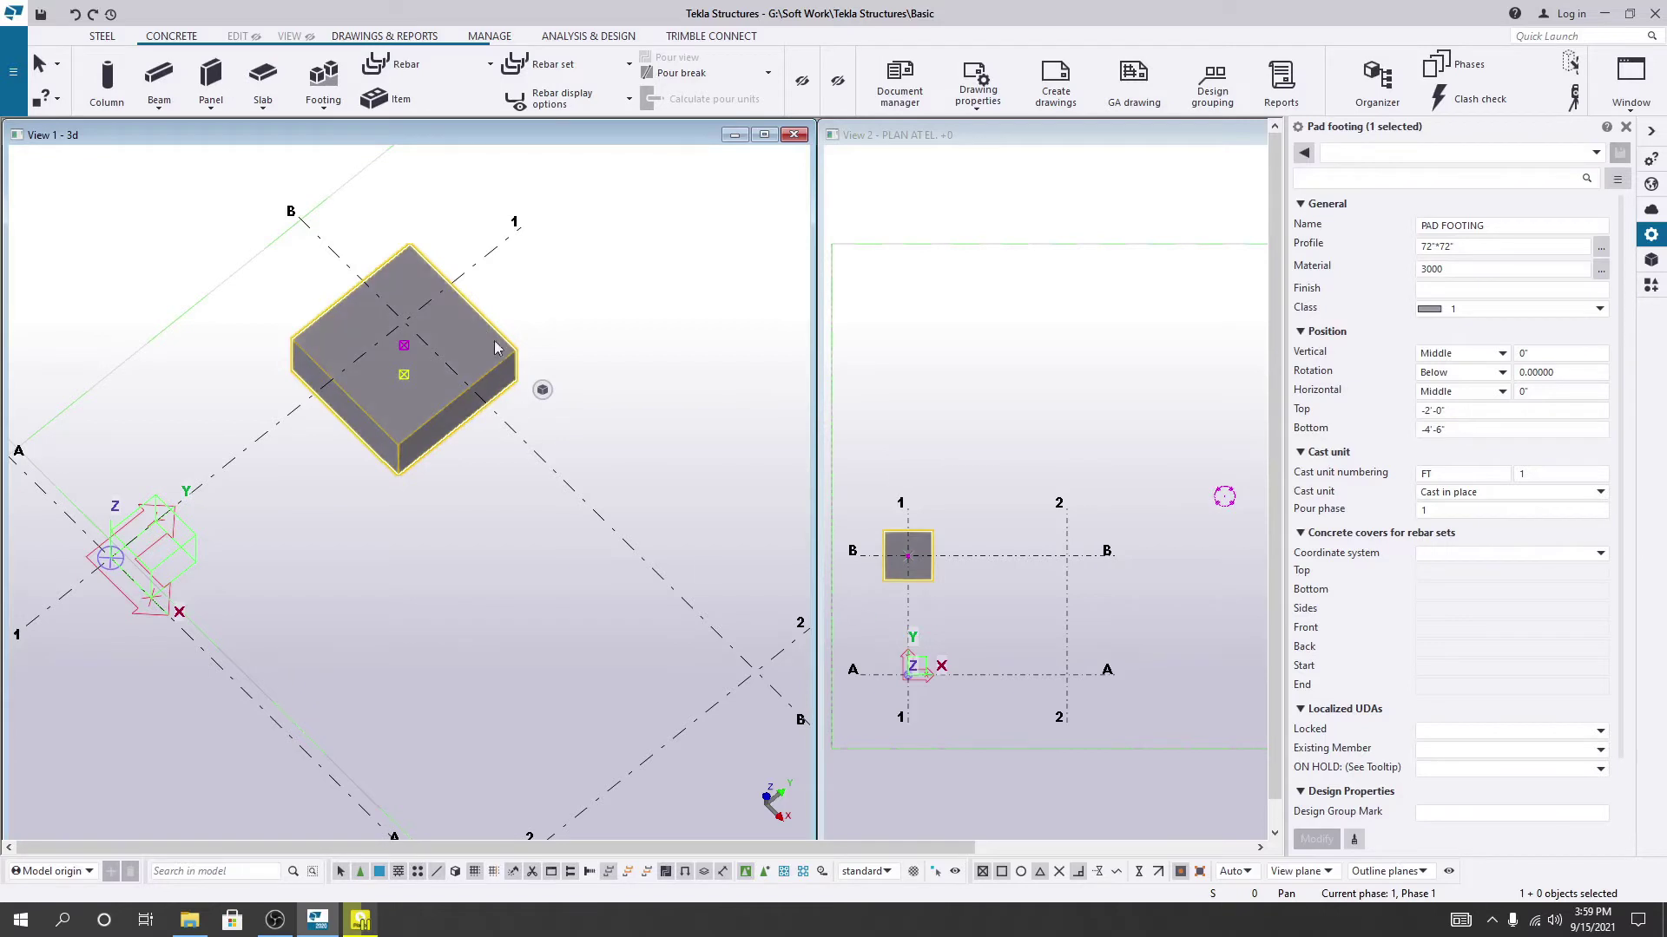
Browse the footing's 72"*72" profile, then close the profile browser unchanged.
{"action": "mouse_move", "coordinate": [542, 389]}
{"action": "left_click", "coordinate": [1478, 248]}
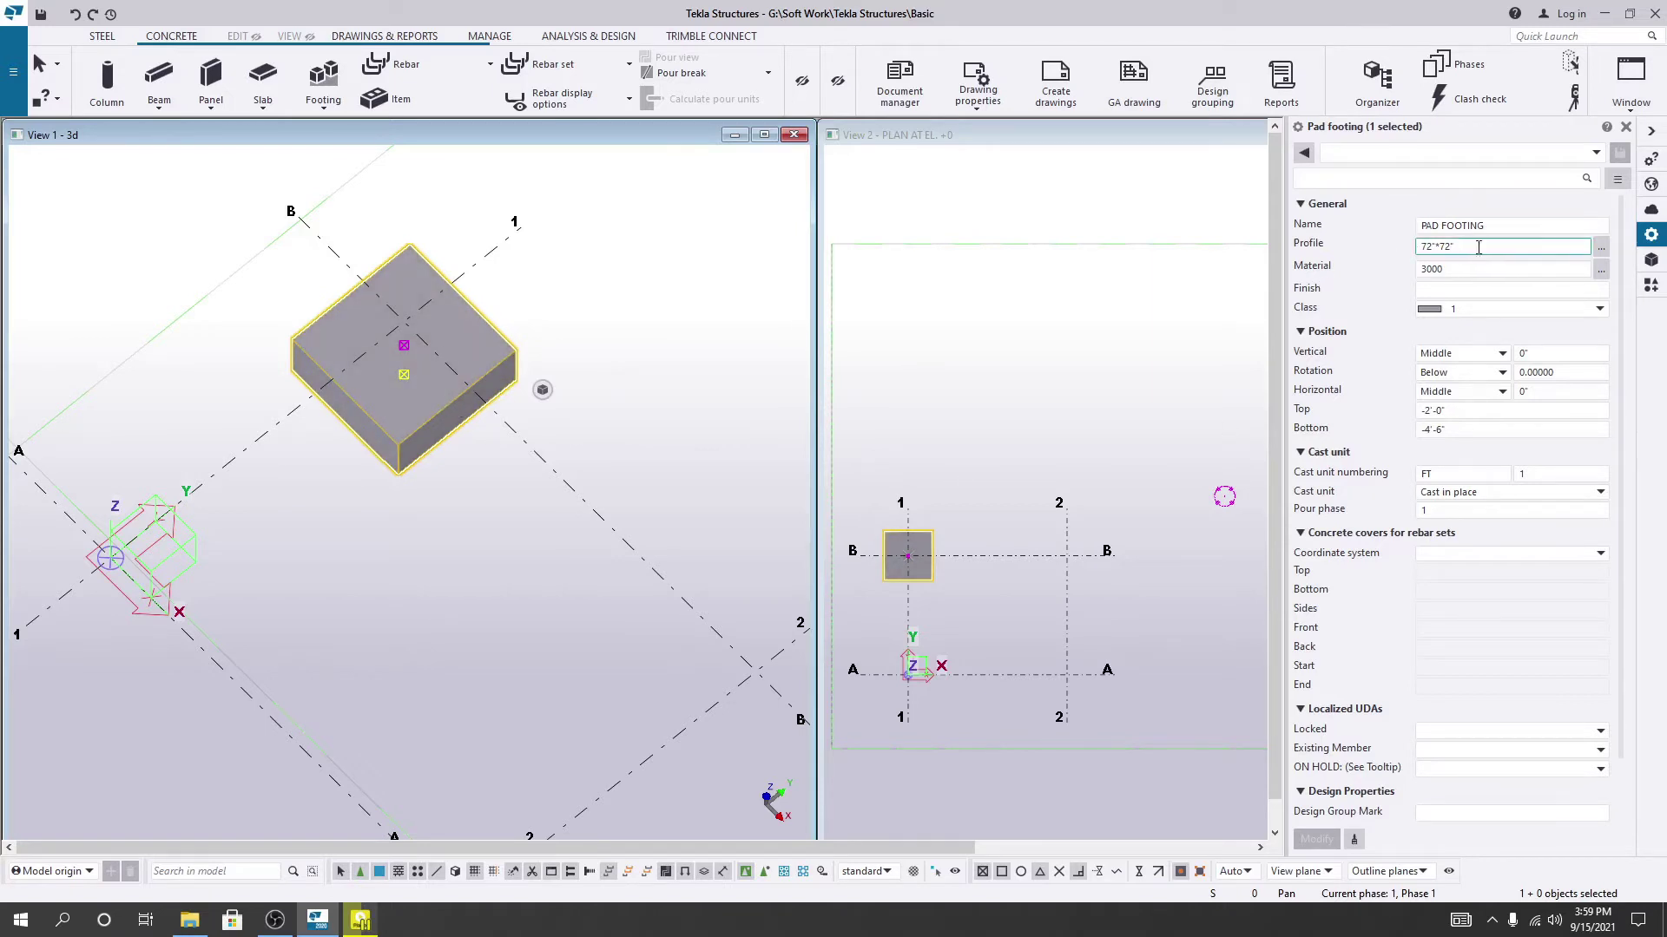
{"action": "left_click", "coordinate": [1602, 248]}
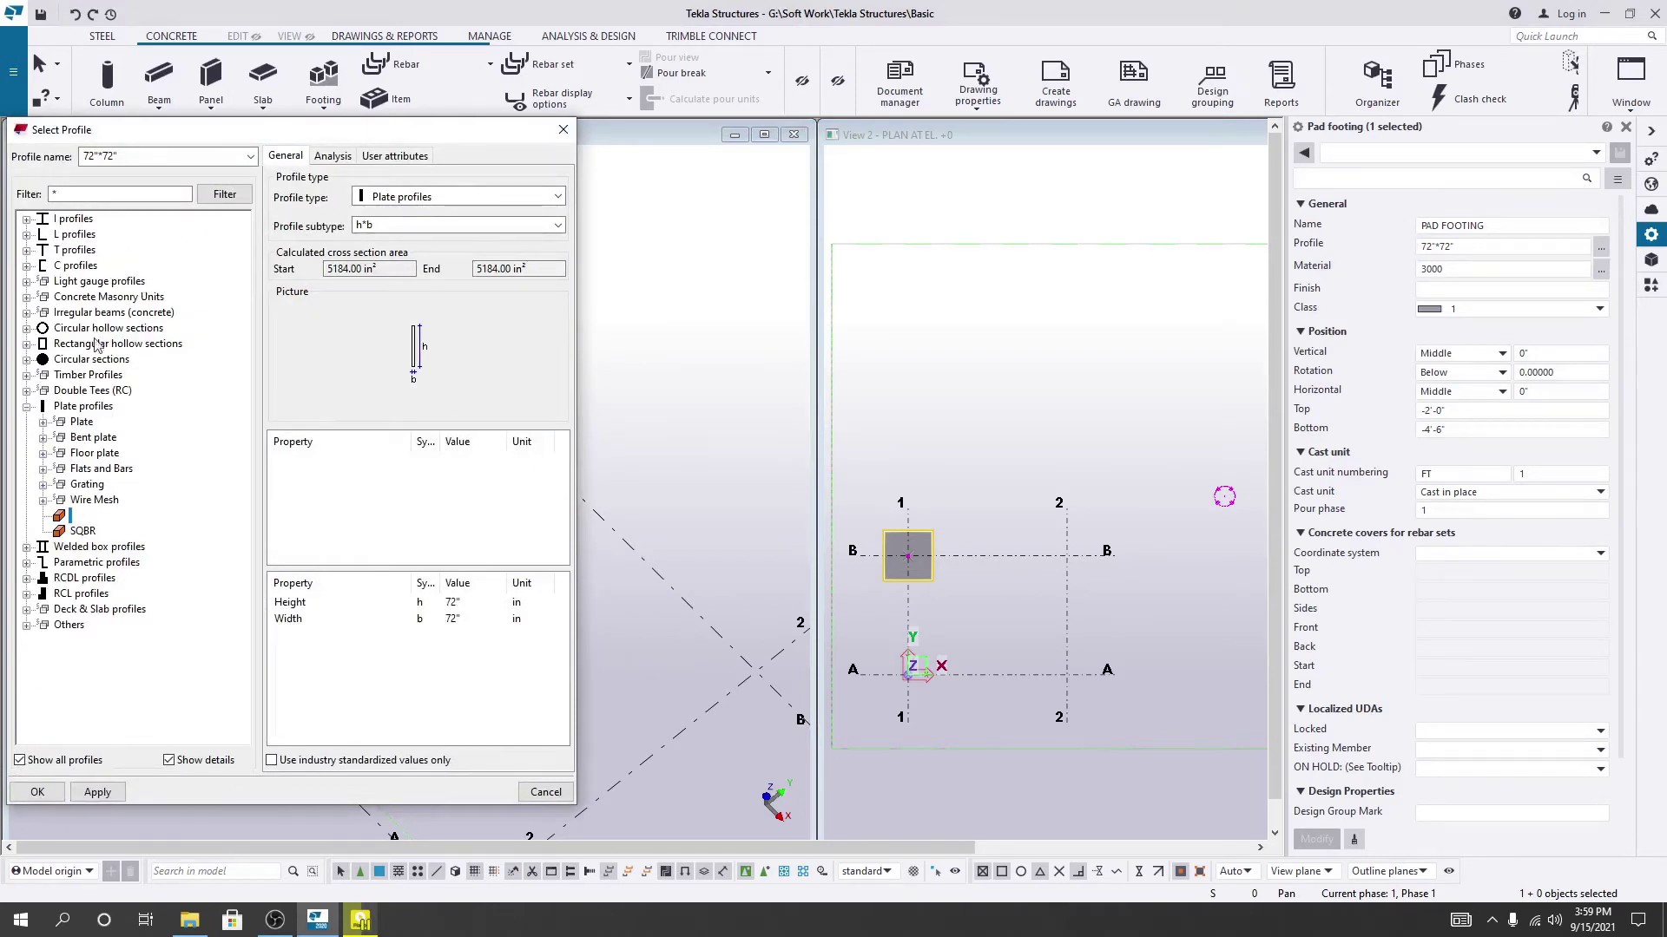
{"action": "left_click", "coordinate": [454, 605]}
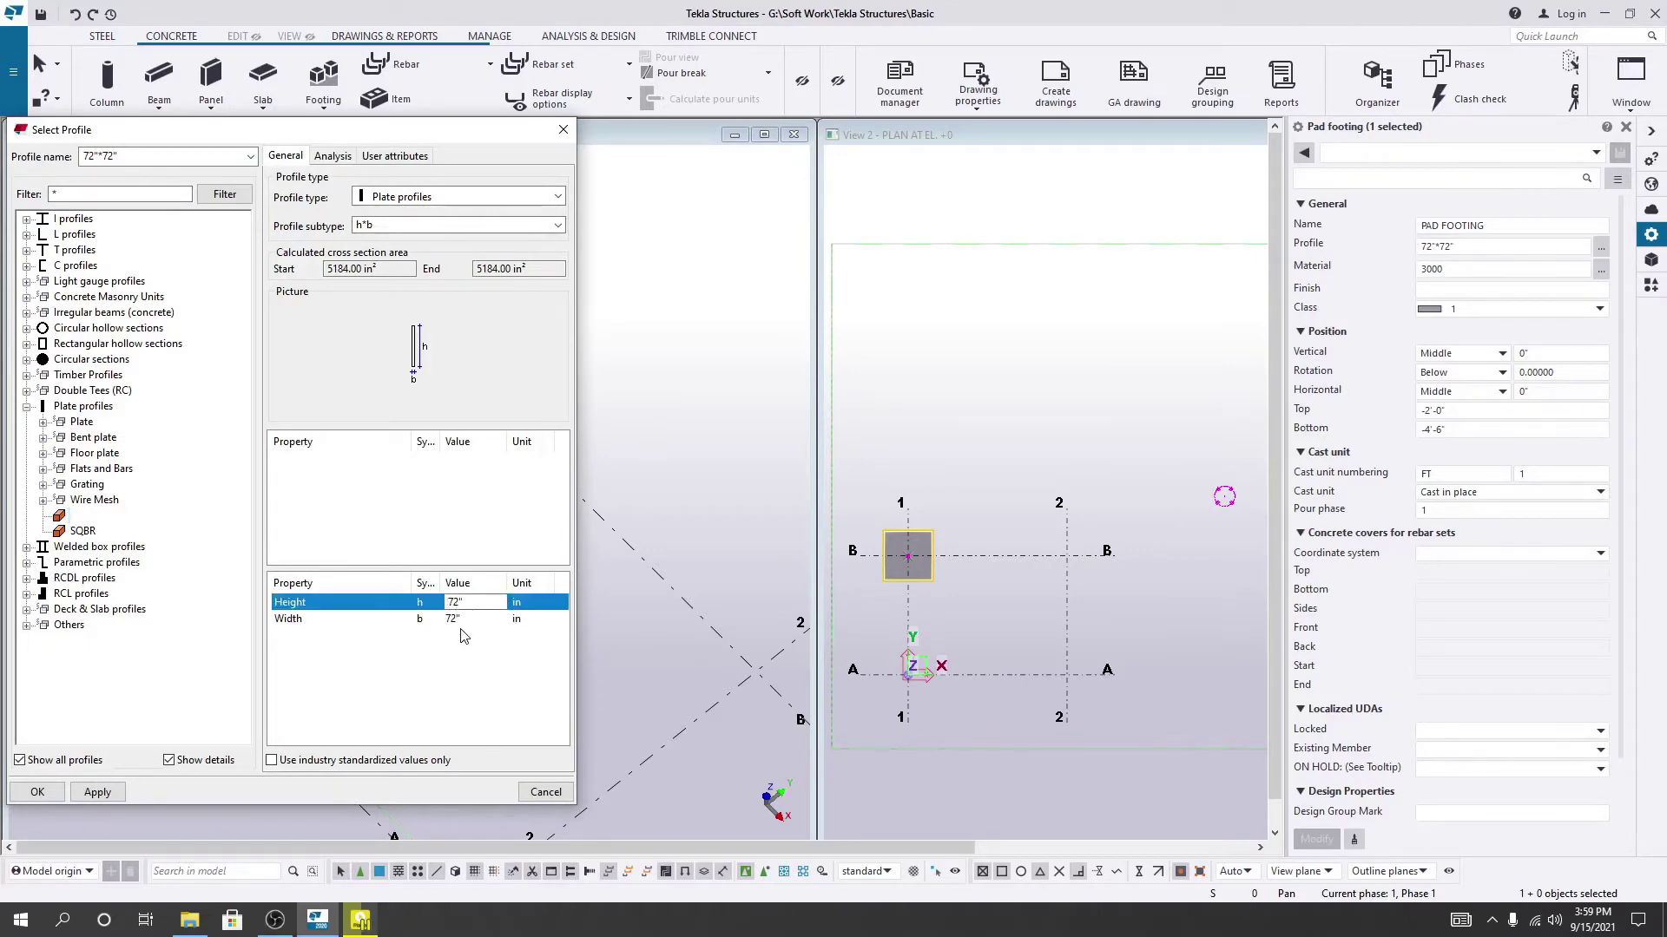
{"action": "left_click", "coordinate": [563, 129]}
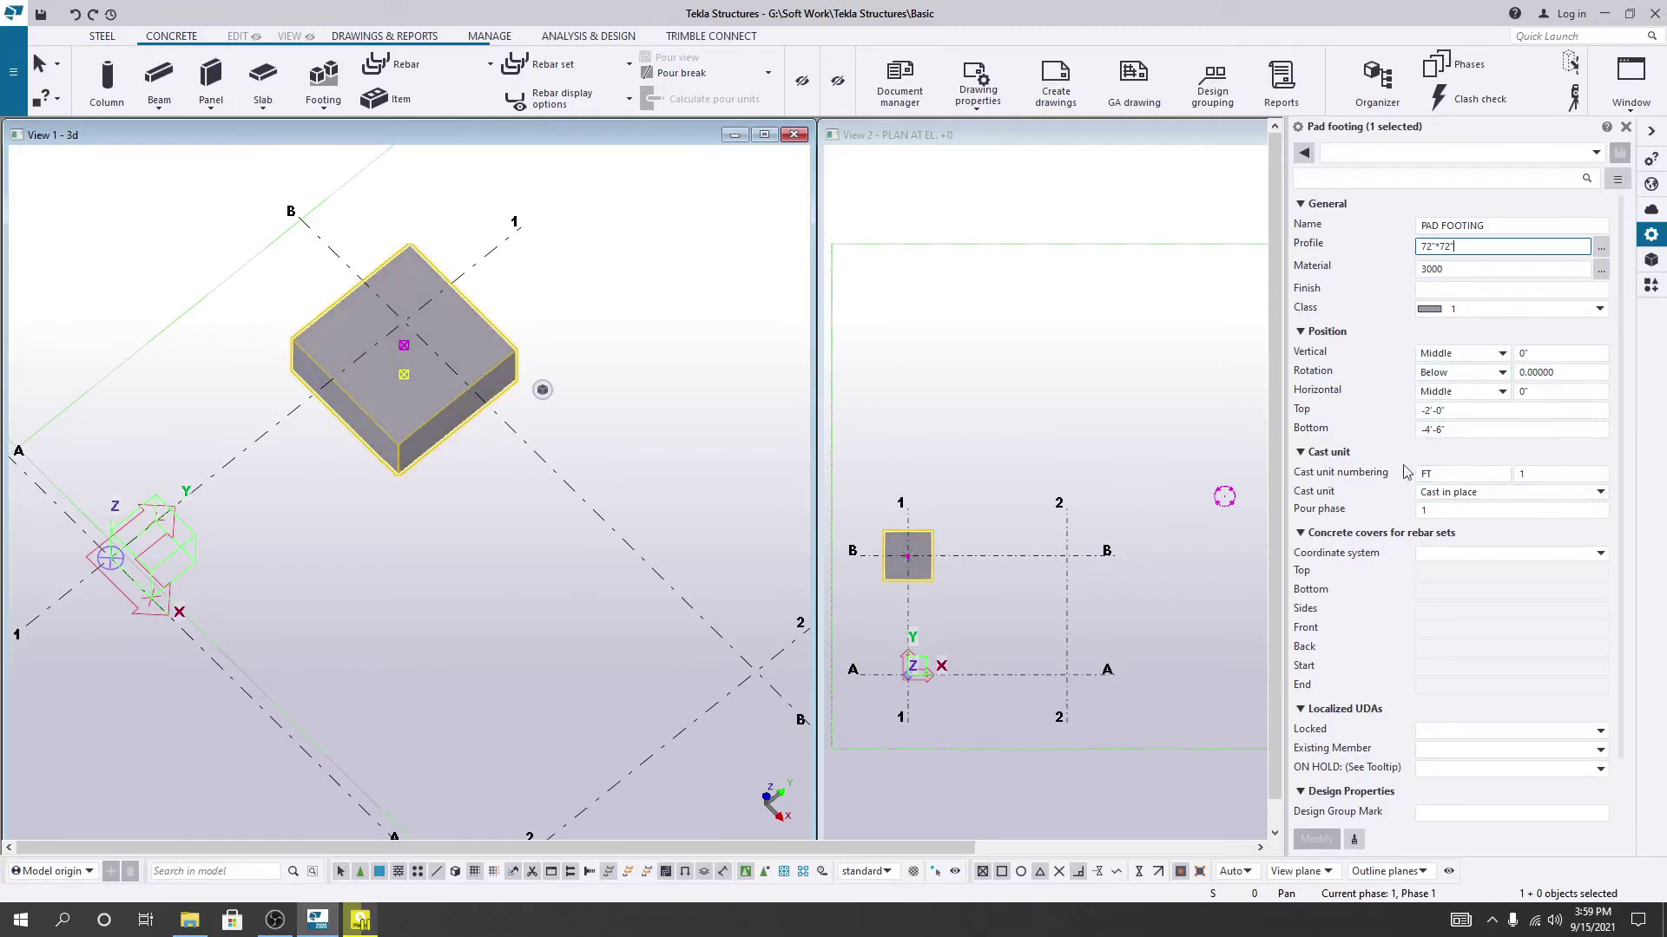
Change the pad footing's Top level to -0'-0" and apply it with Modify.
{"action": "middle_click_drag", "start_coordinate": [426, 611], "coordinate": [430, 596]}
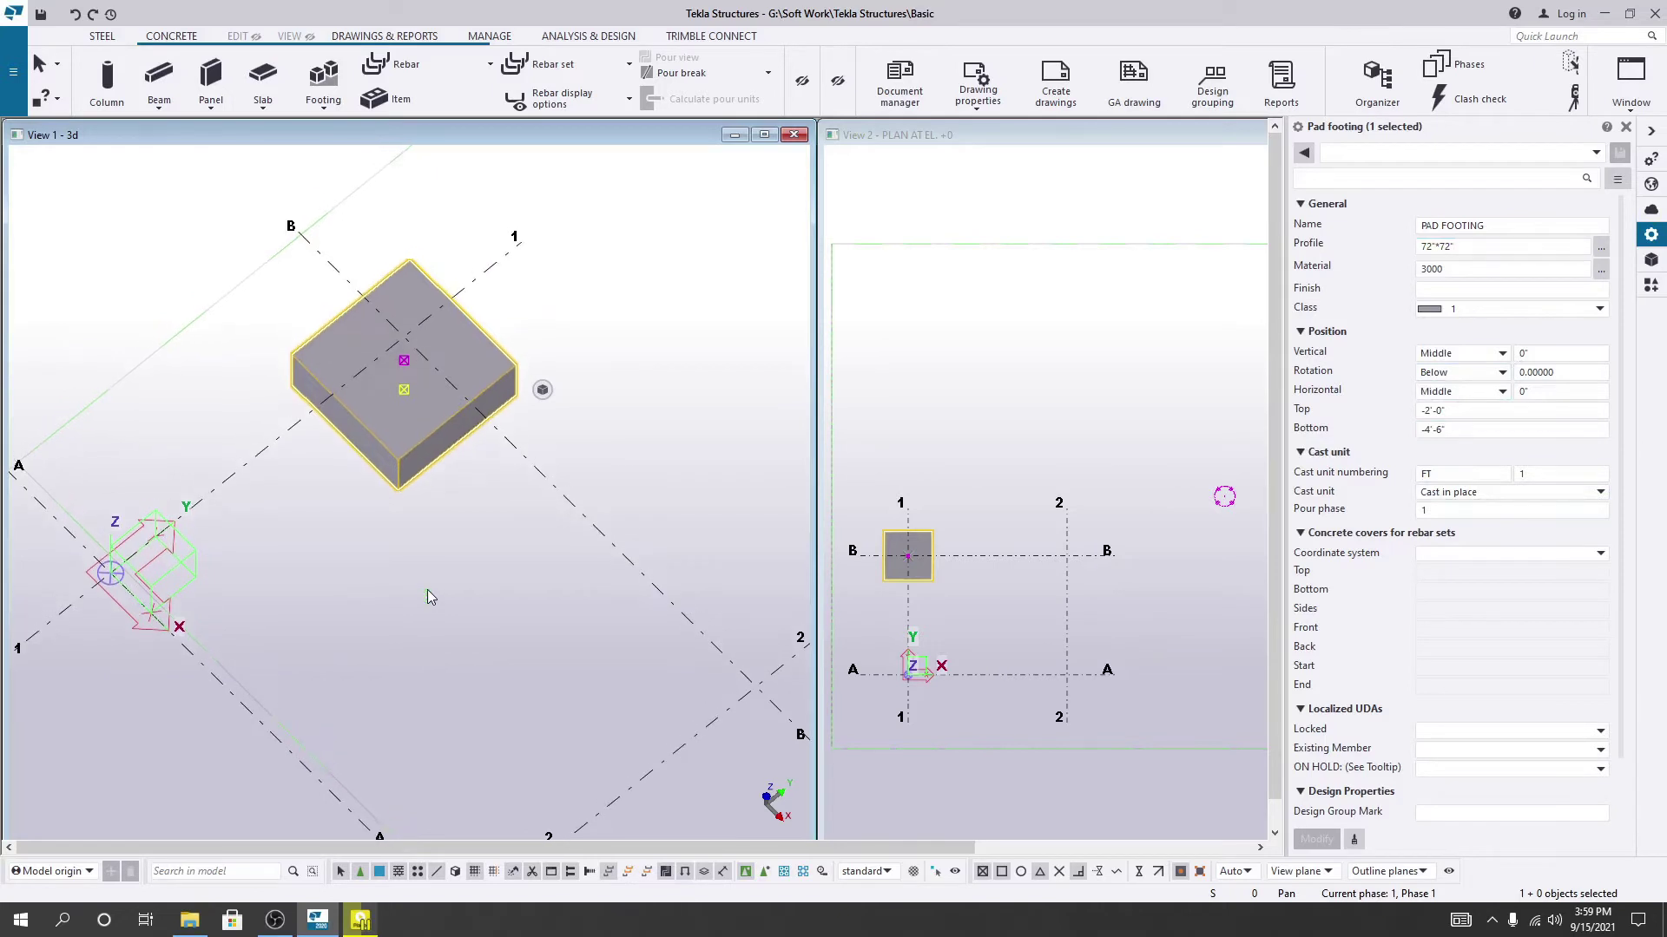
{"action": "left_click", "coordinate": [1445, 410]}
{"action": "type", "text": "0"}
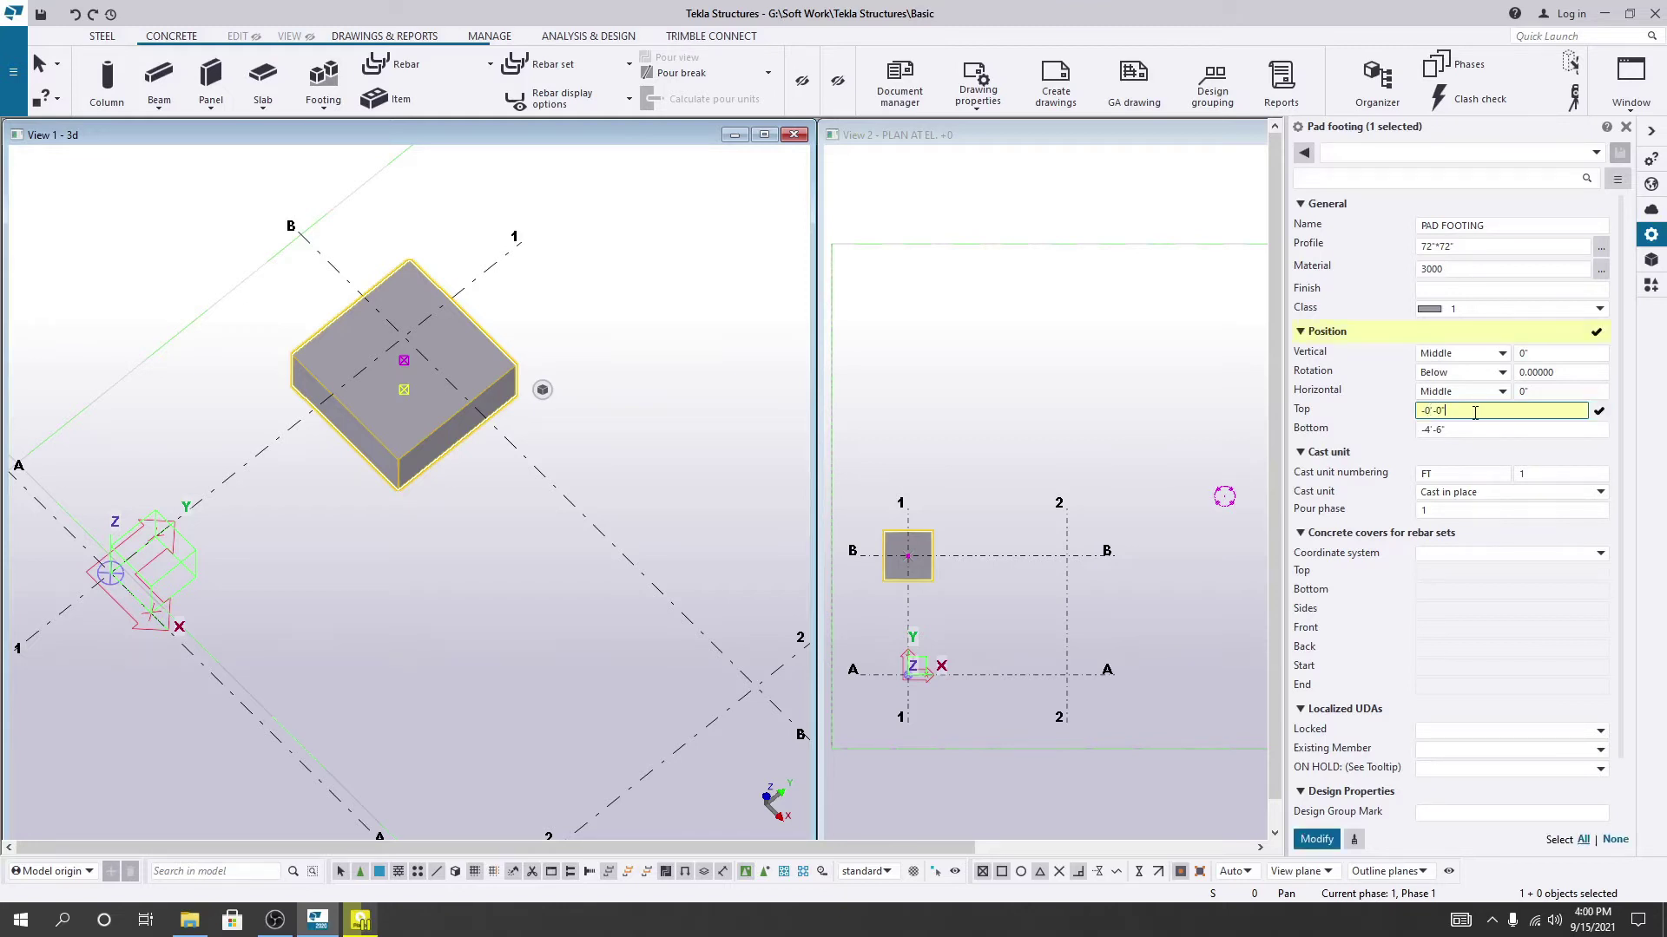
{"action": "left_click", "coordinate": [1598, 413]}
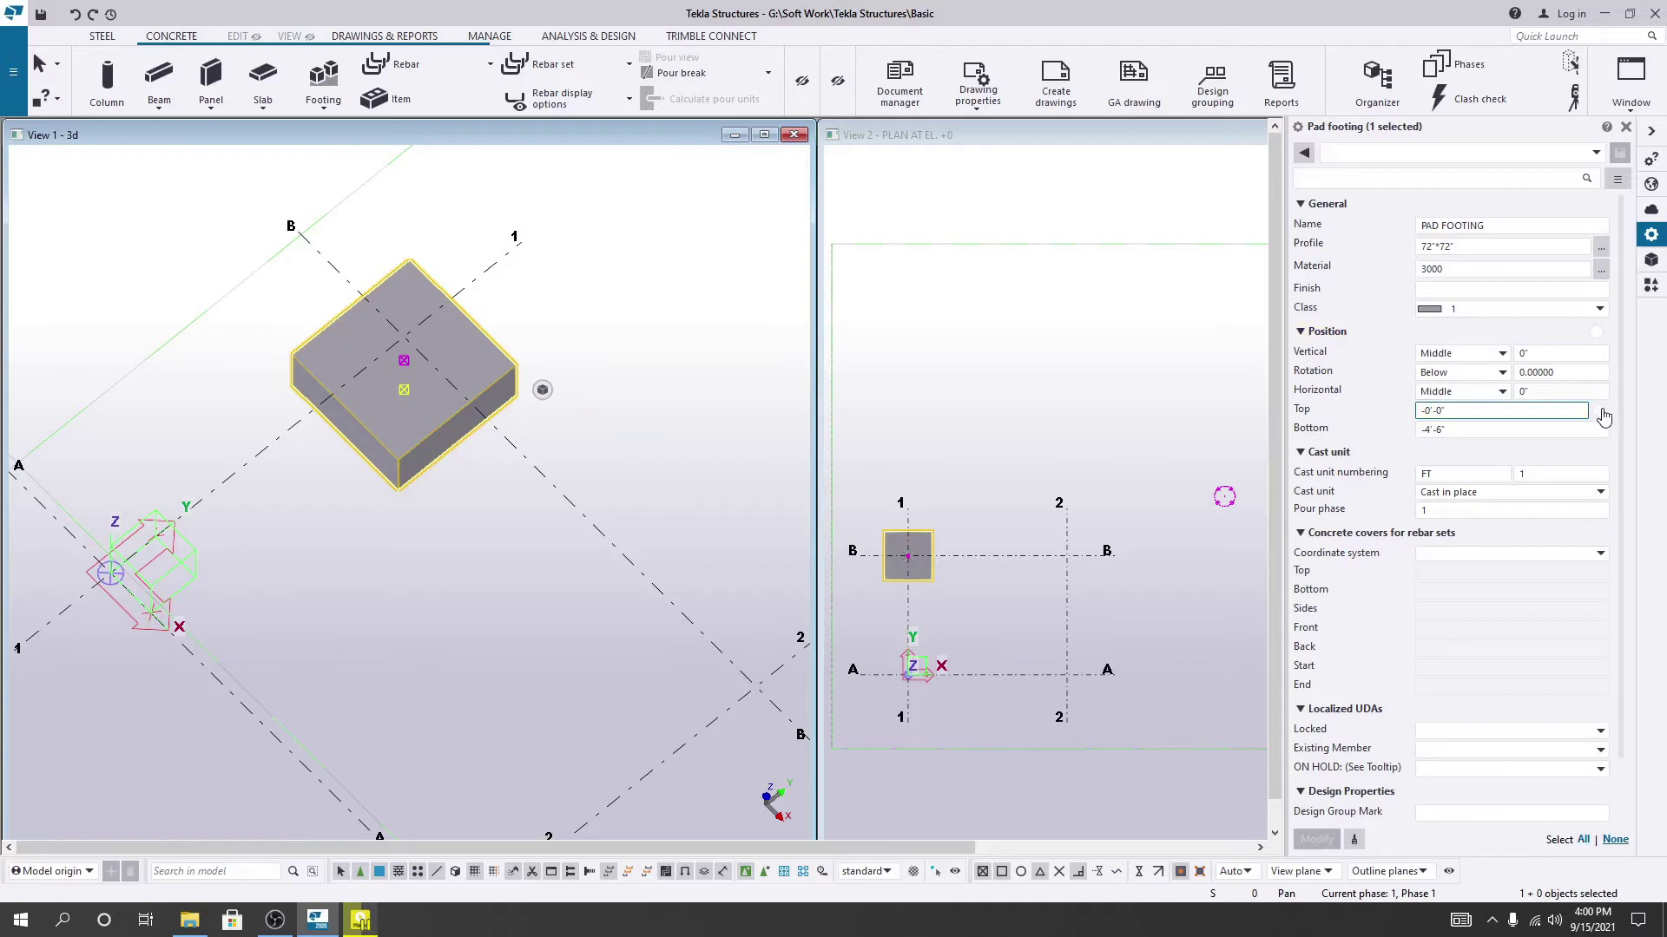
{"action": "middle_click_drag", "start_coordinate": [375, 540], "coordinate": [508, 591]}
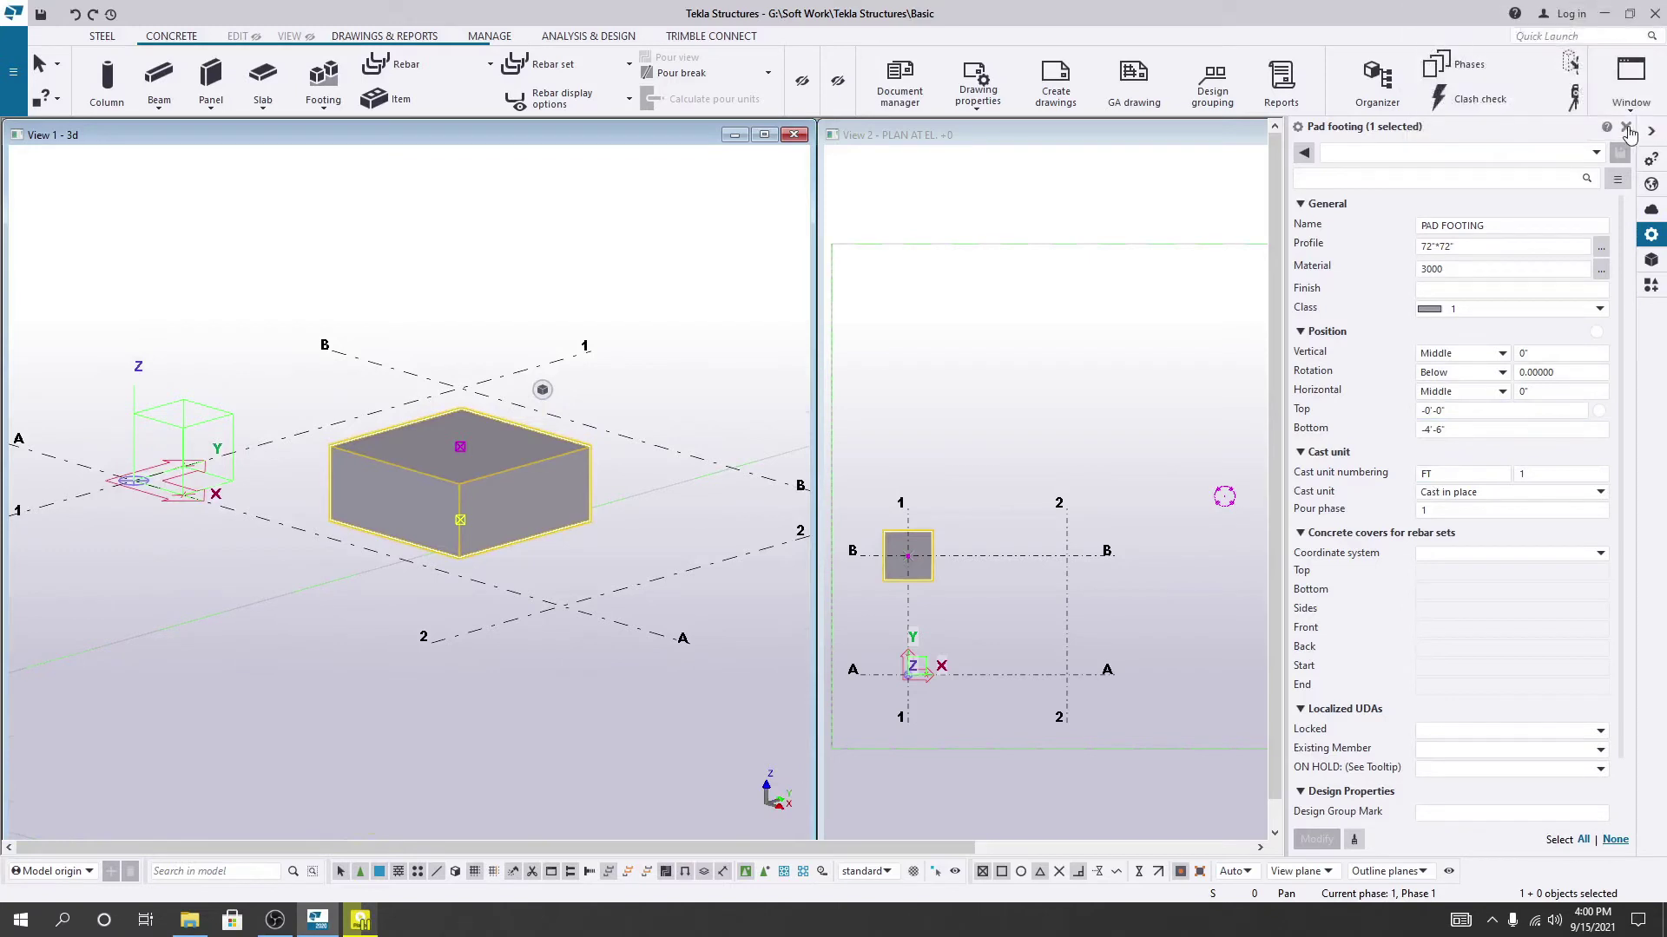
Reopen the footing's properties and apply a Bottom level of -3'-6".
{"action": "left_click", "coordinate": [1625, 126]}
{"action": "middle_click_drag", "start_coordinate": [727, 534], "coordinate": [754, 545]}
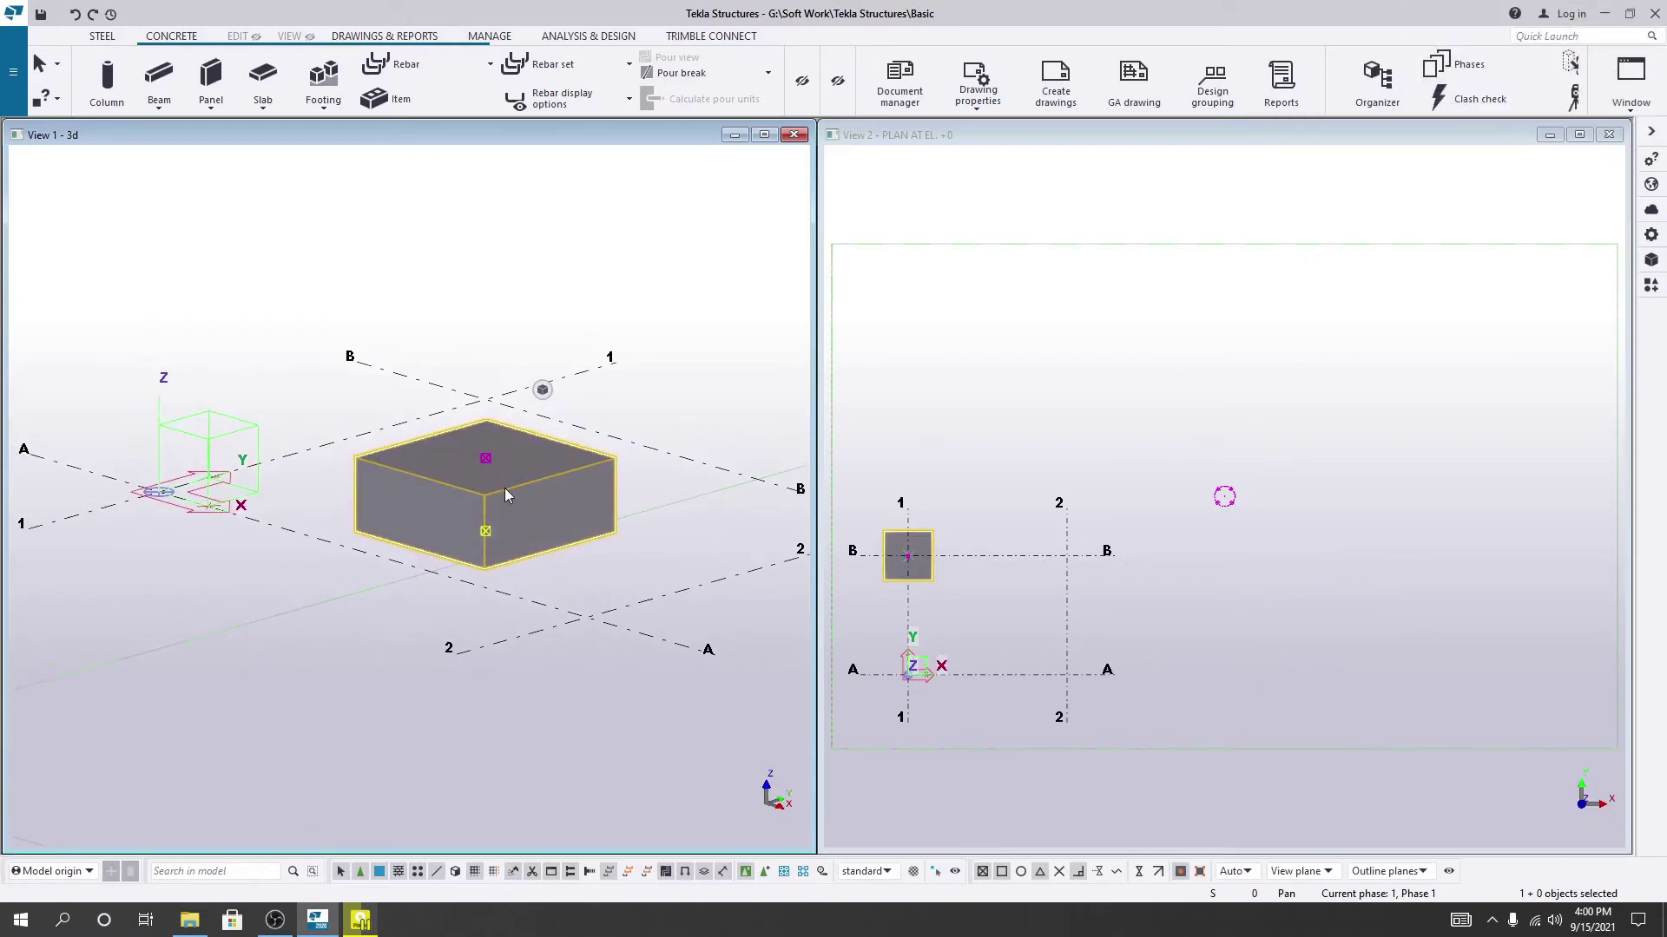
{"action": "right_click", "coordinate": [508, 495]}
{"action": "double_click", "coordinate": [493, 500]}
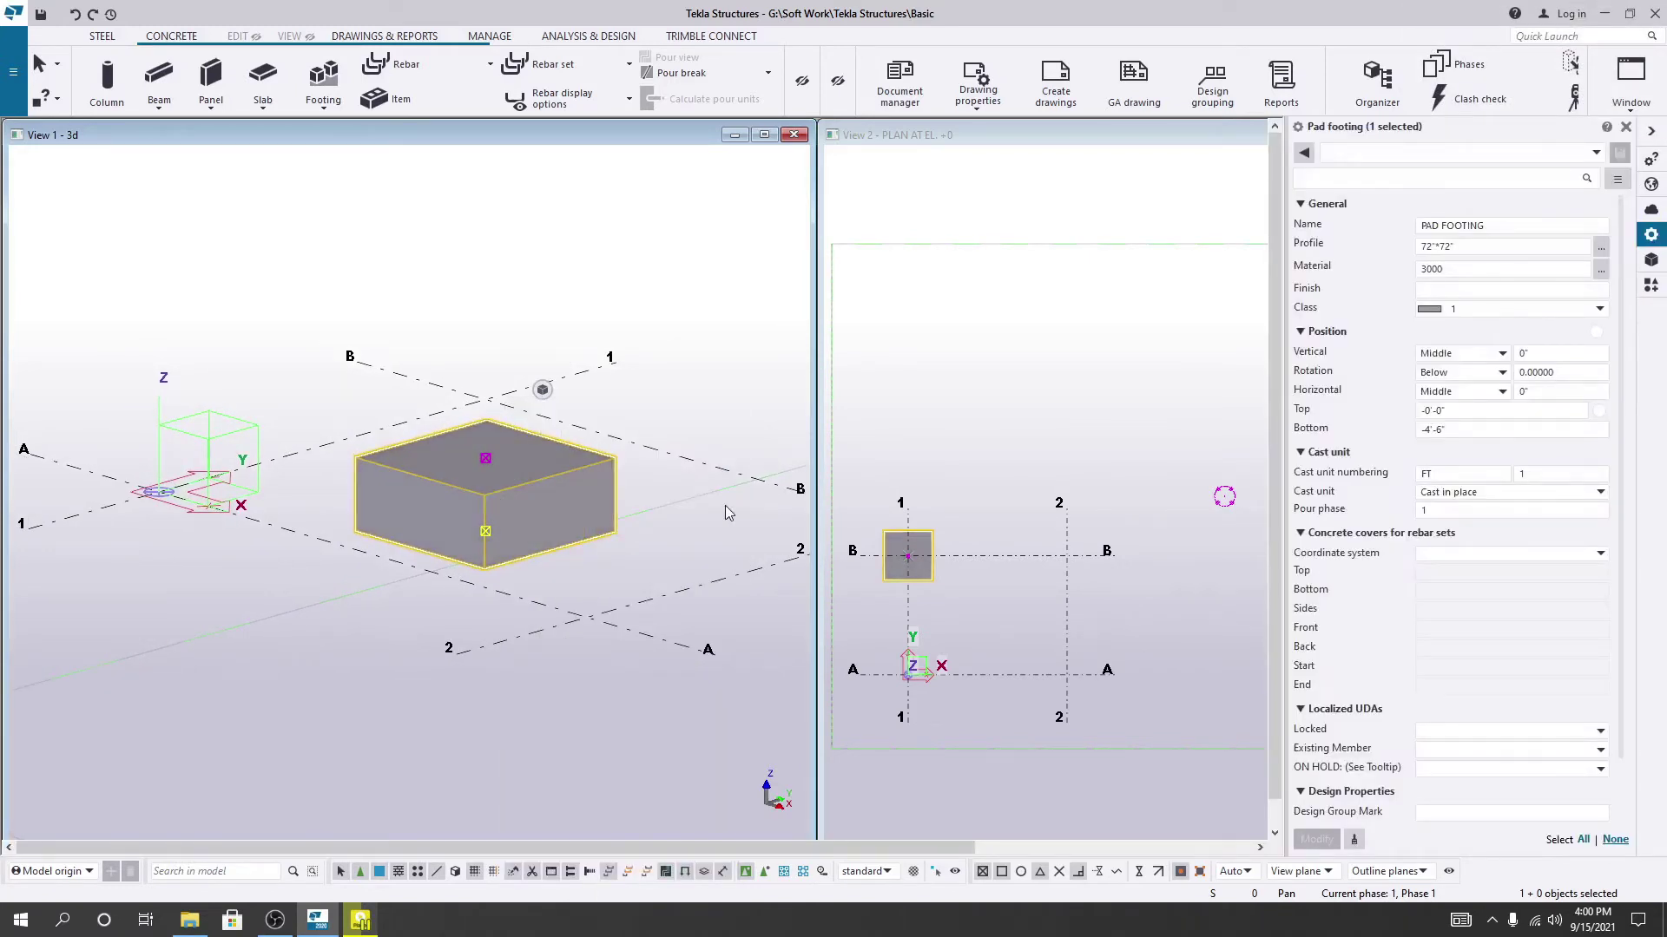
{"action": "left_click", "coordinate": [1439, 429]}
{"action": "type", "text": "3"}
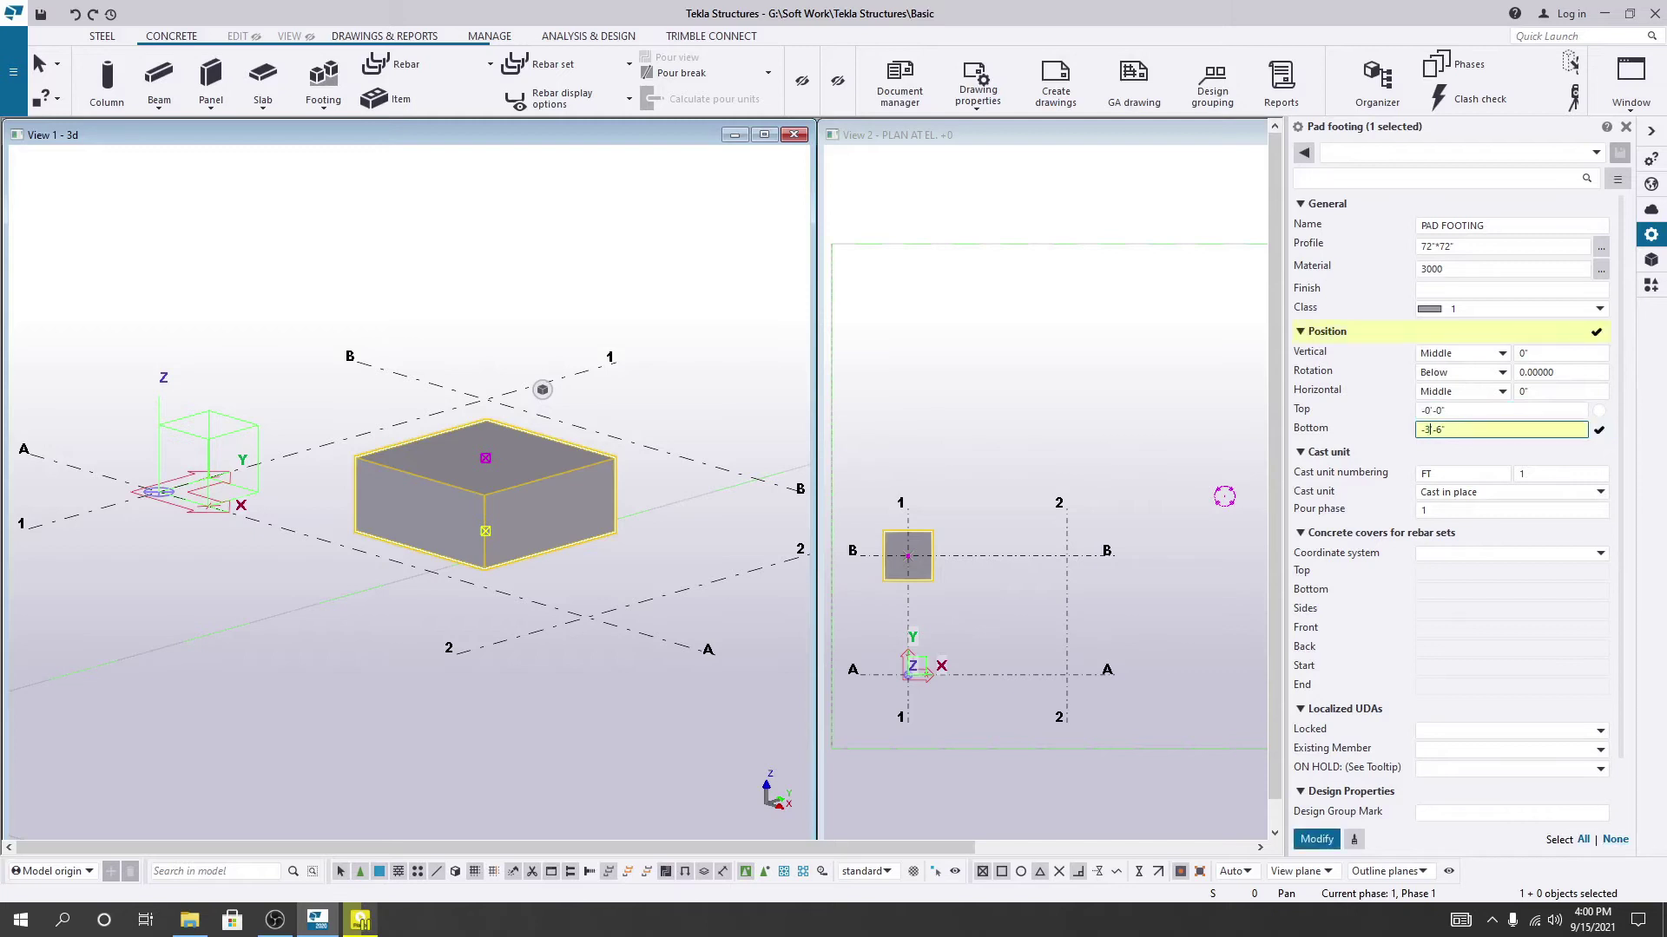
{"action": "left_click", "coordinate": [1596, 432]}
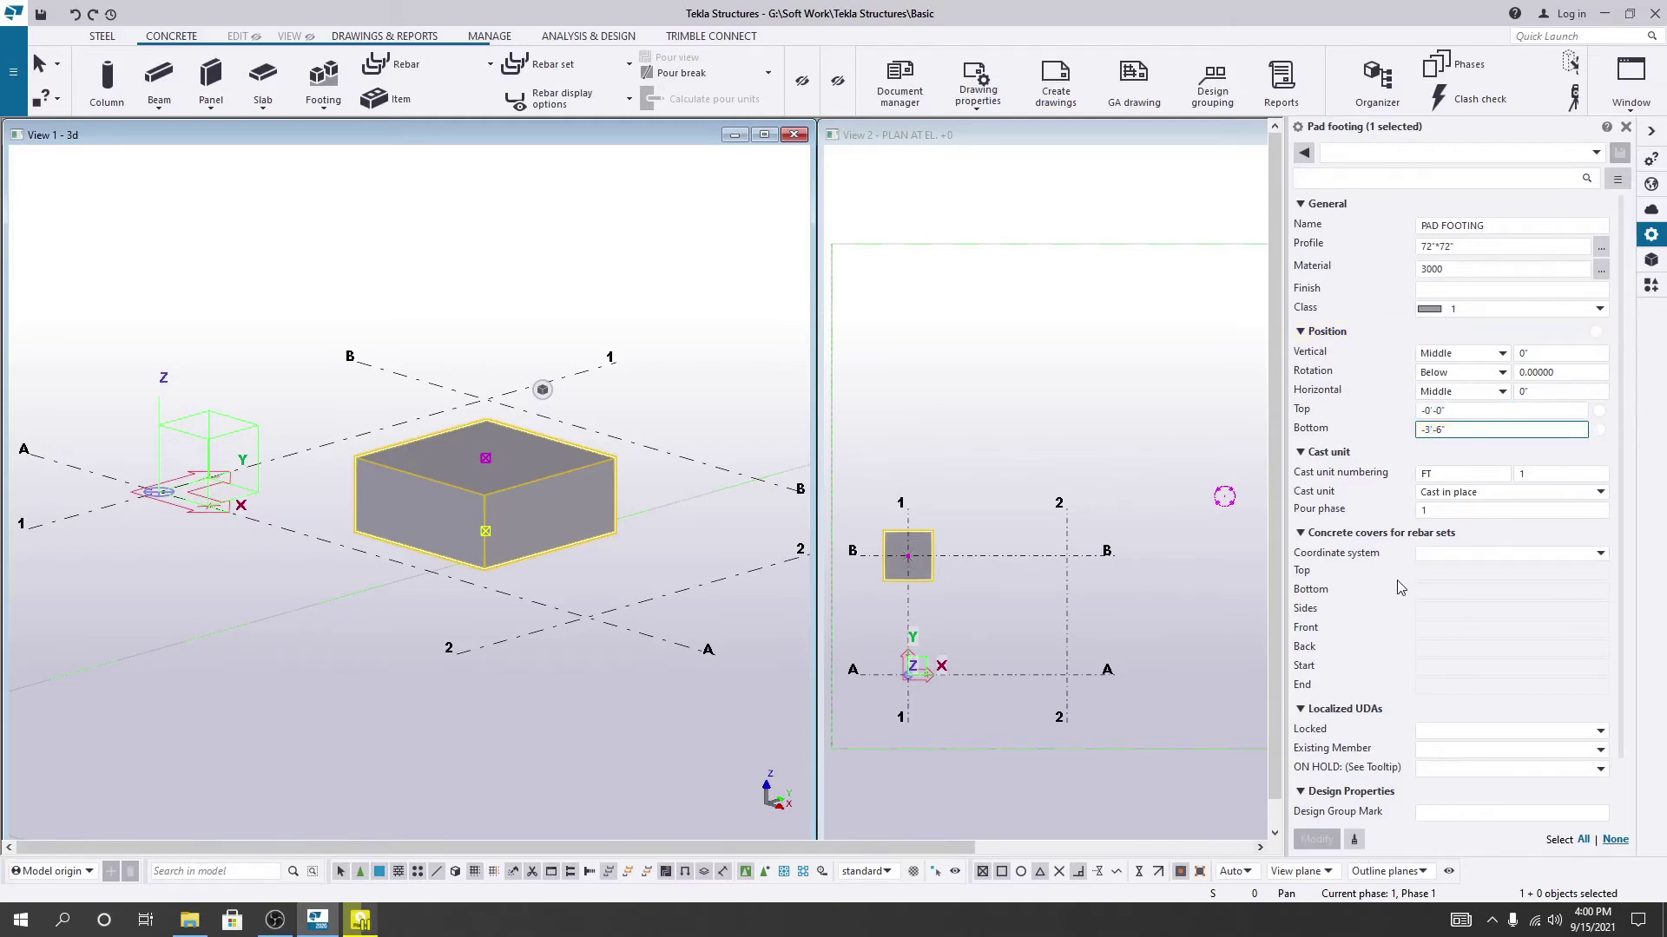
Re-enter the Bottom level as -4'-6" and close the properties panel.
{"action": "mouse_move", "coordinate": [539, 386]}
{"action": "middle_mouse_down", "text": "ctrl"}
{"action": "mouse_move", "coordinate": [509, 417]}
{"action": "mouse_move", "coordinate": [521, 352]}
{"action": "mouse_move", "coordinate": [512, 487]}
{"action": "middle_mouse_up", "text": "ctrl"}
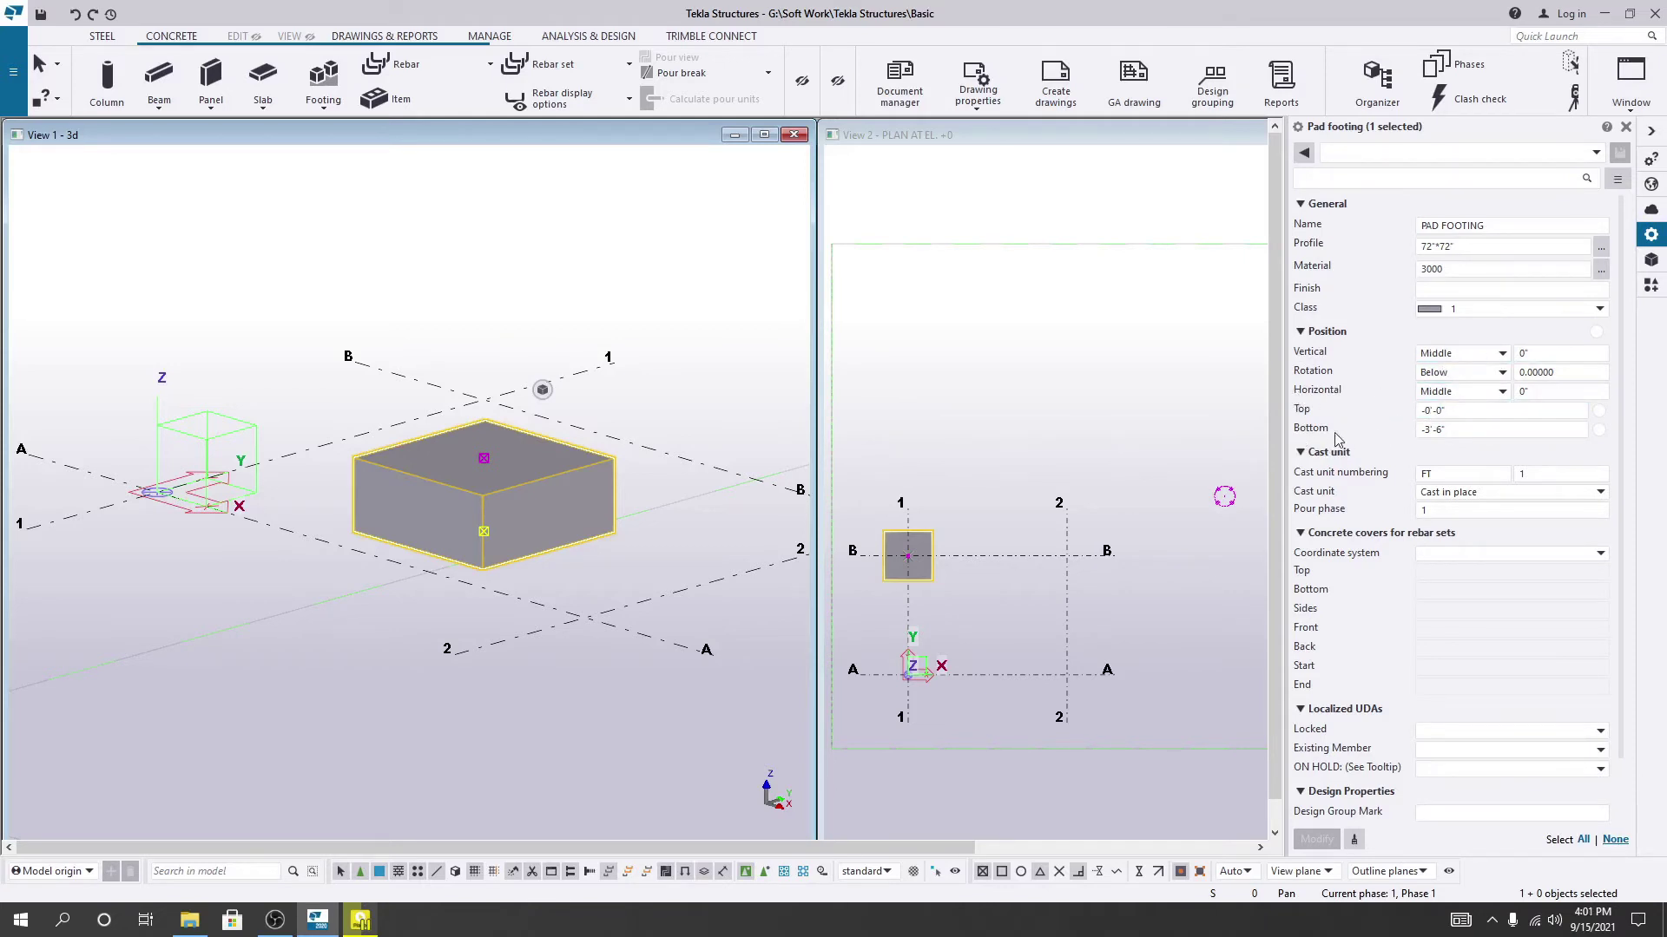
{"action": "scroll", "coordinate": [1420, 573], "scroll_direction": "down", "scroll_amount": 2}
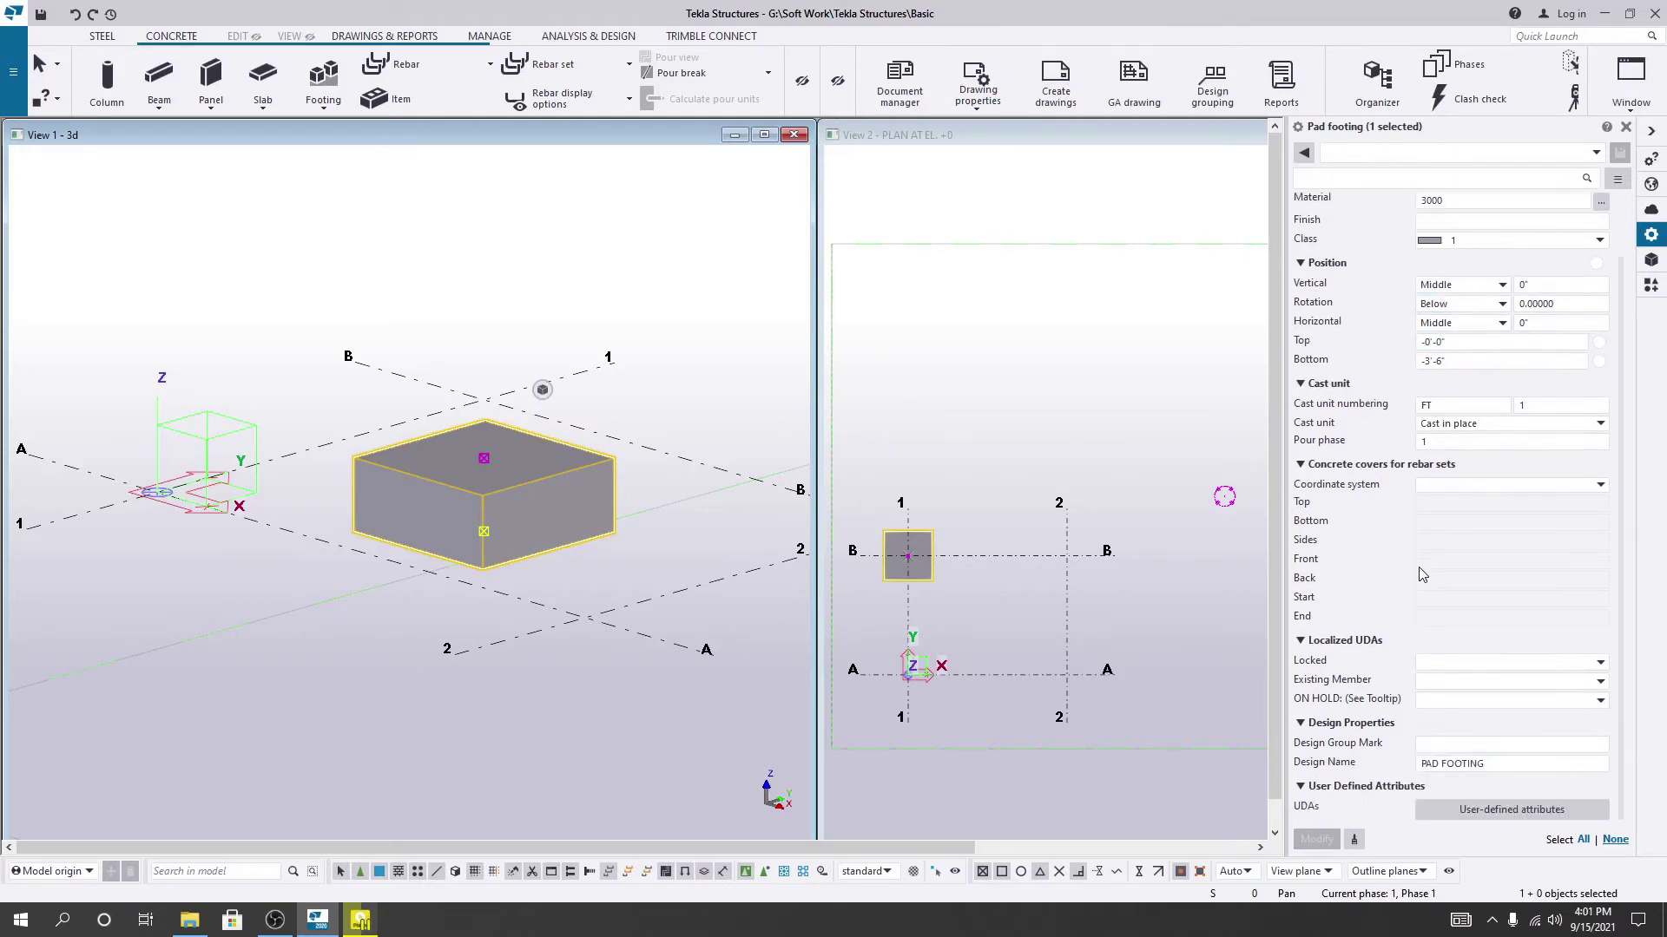
{"action": "scroll", "coordinate": [1421, 570], "scroll_direction": "up", "scroll_amount": 2}
{"action": "left_click", "coordinate": [1434, 428]}
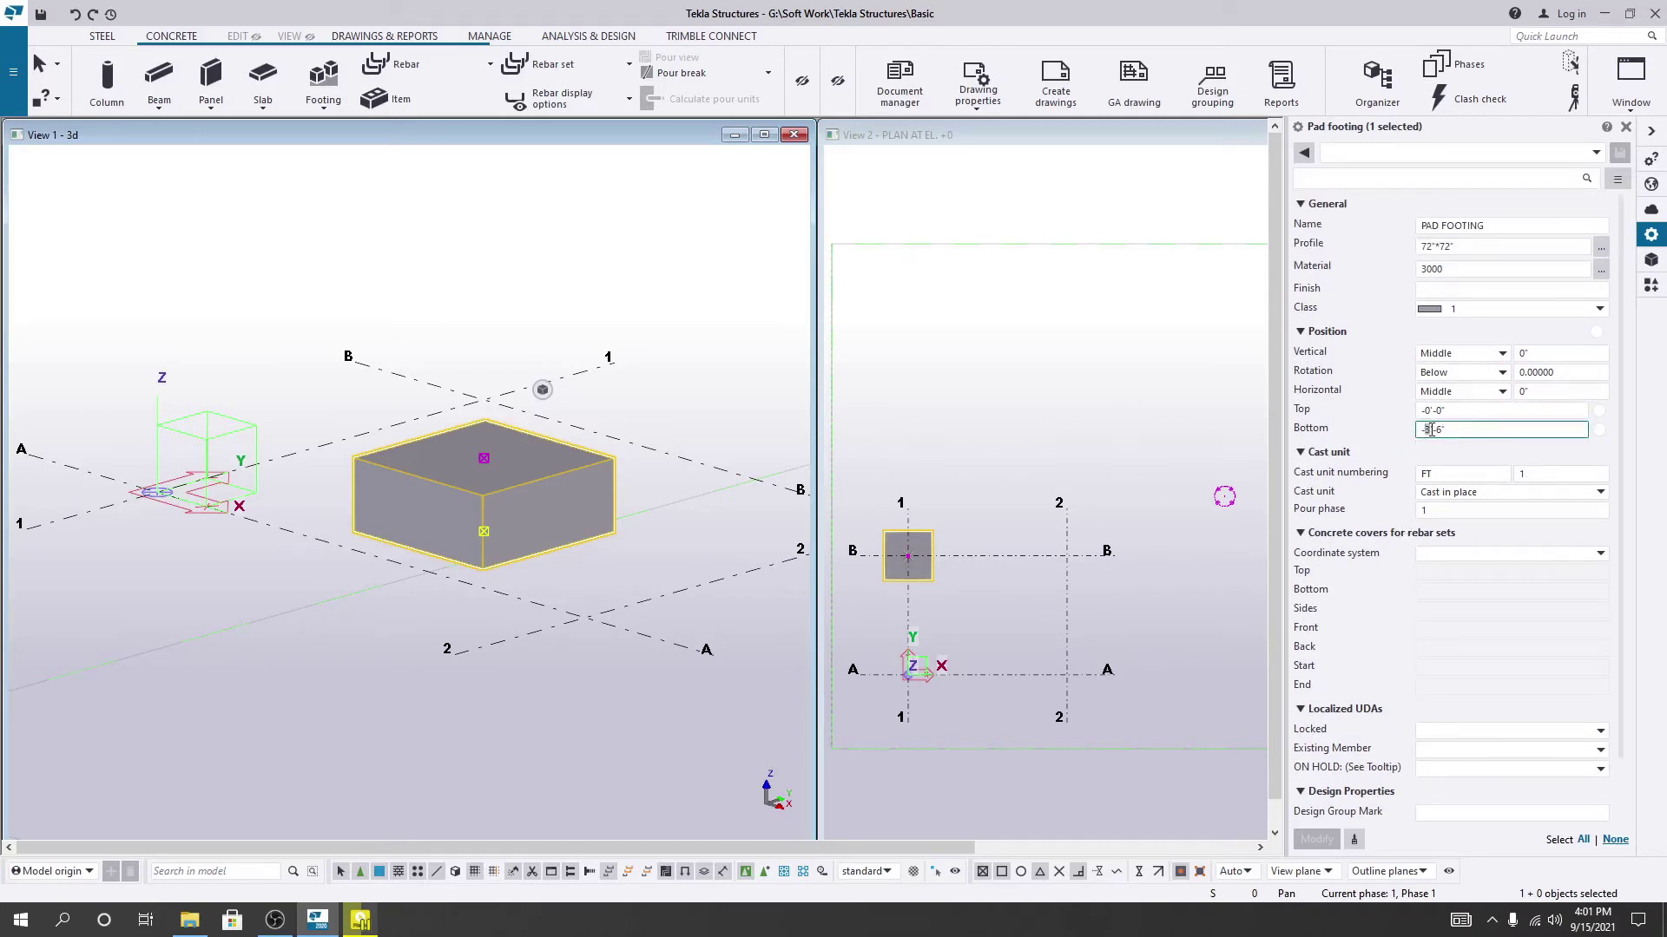
{"action": "type", "text": "4"}
{"action": "left_click", "coordinate": [1625, 127]}
{"action": "left_click", "coordinate": [920, 544]}
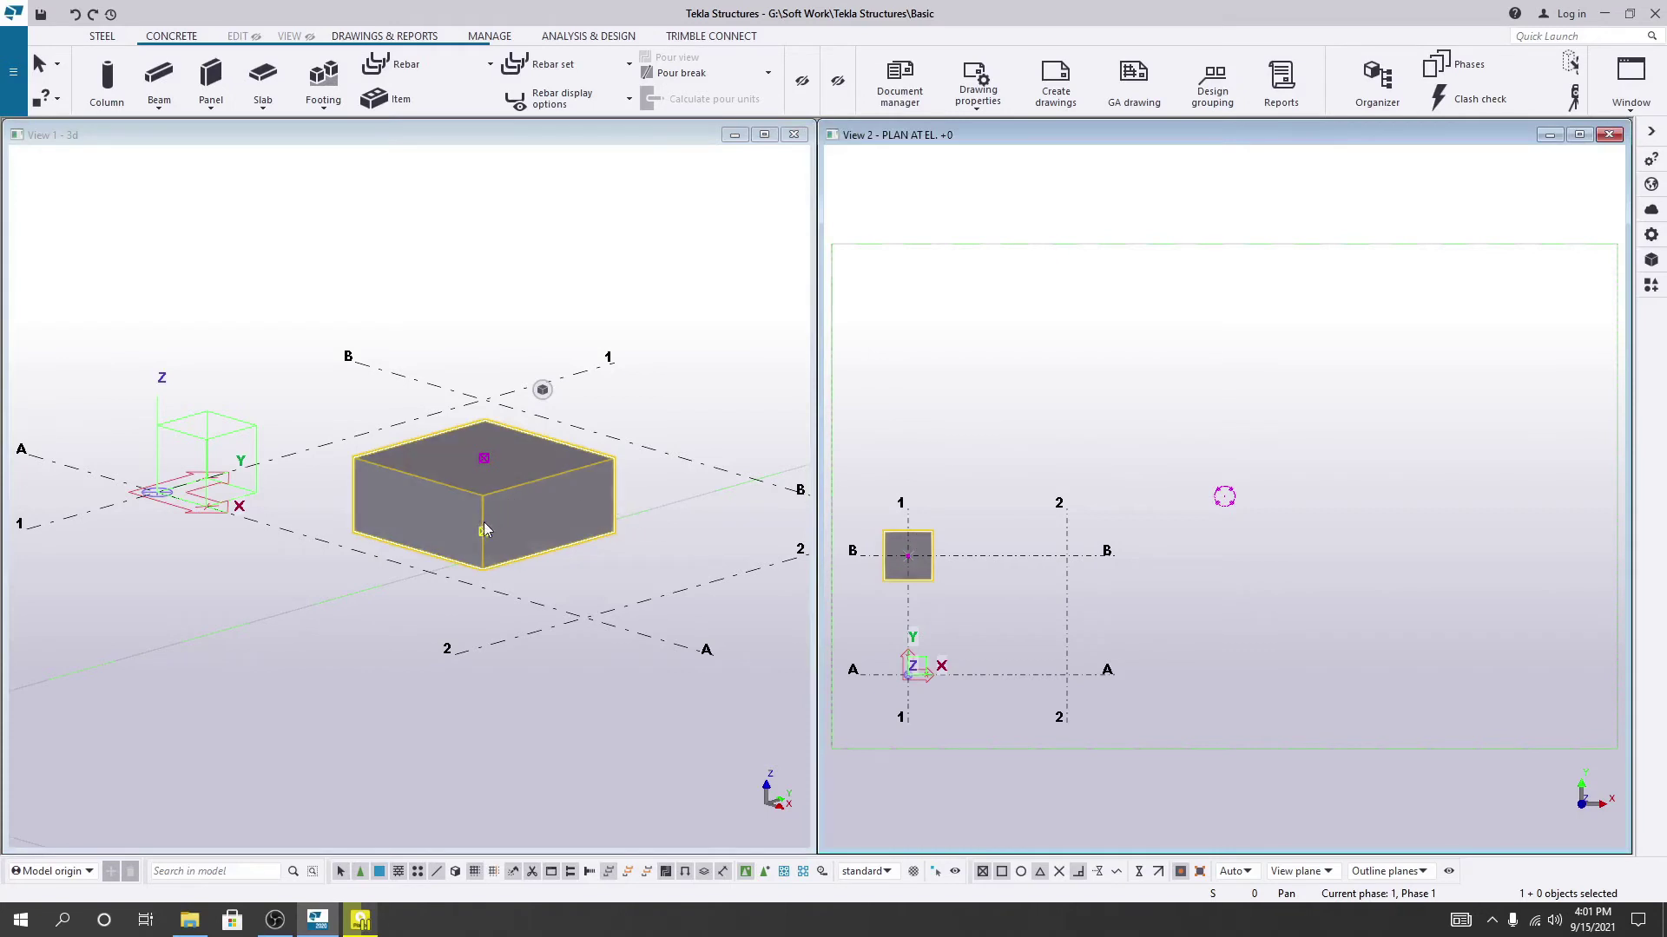
Reopen the pad footing's properties from its context menu.
{"action": "right_click", "coordinate": [477, 496]}
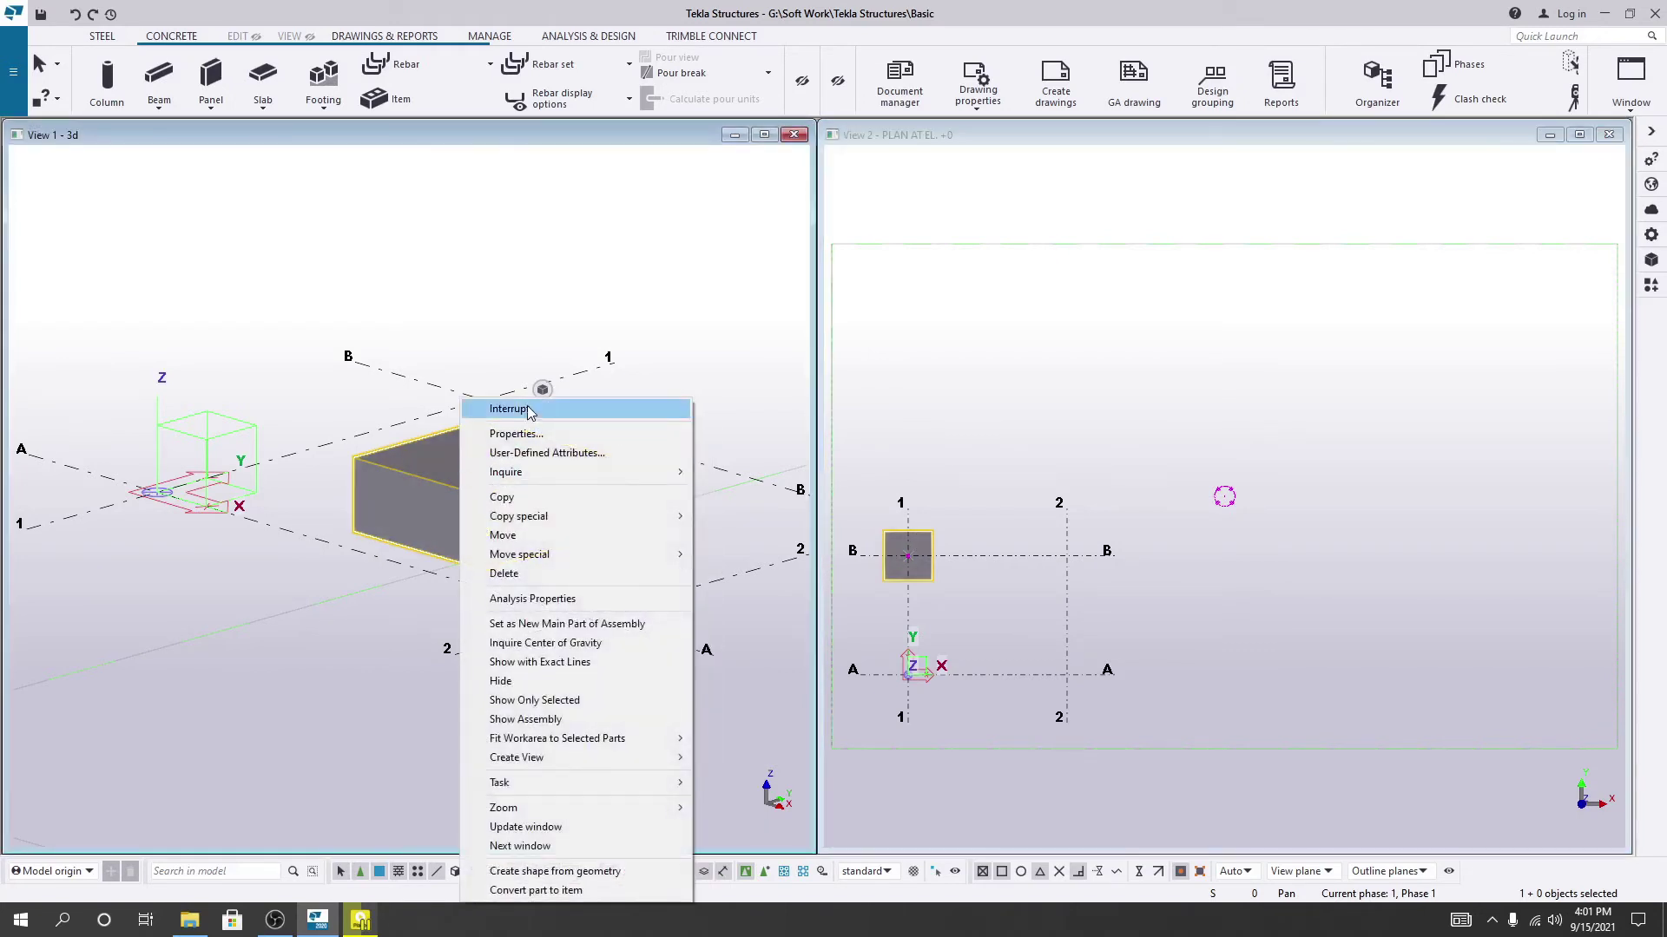
{"action": "left_click", "coordinate": [529, 409]}
{"action": "right_click", "coordinate": [512, 493]}
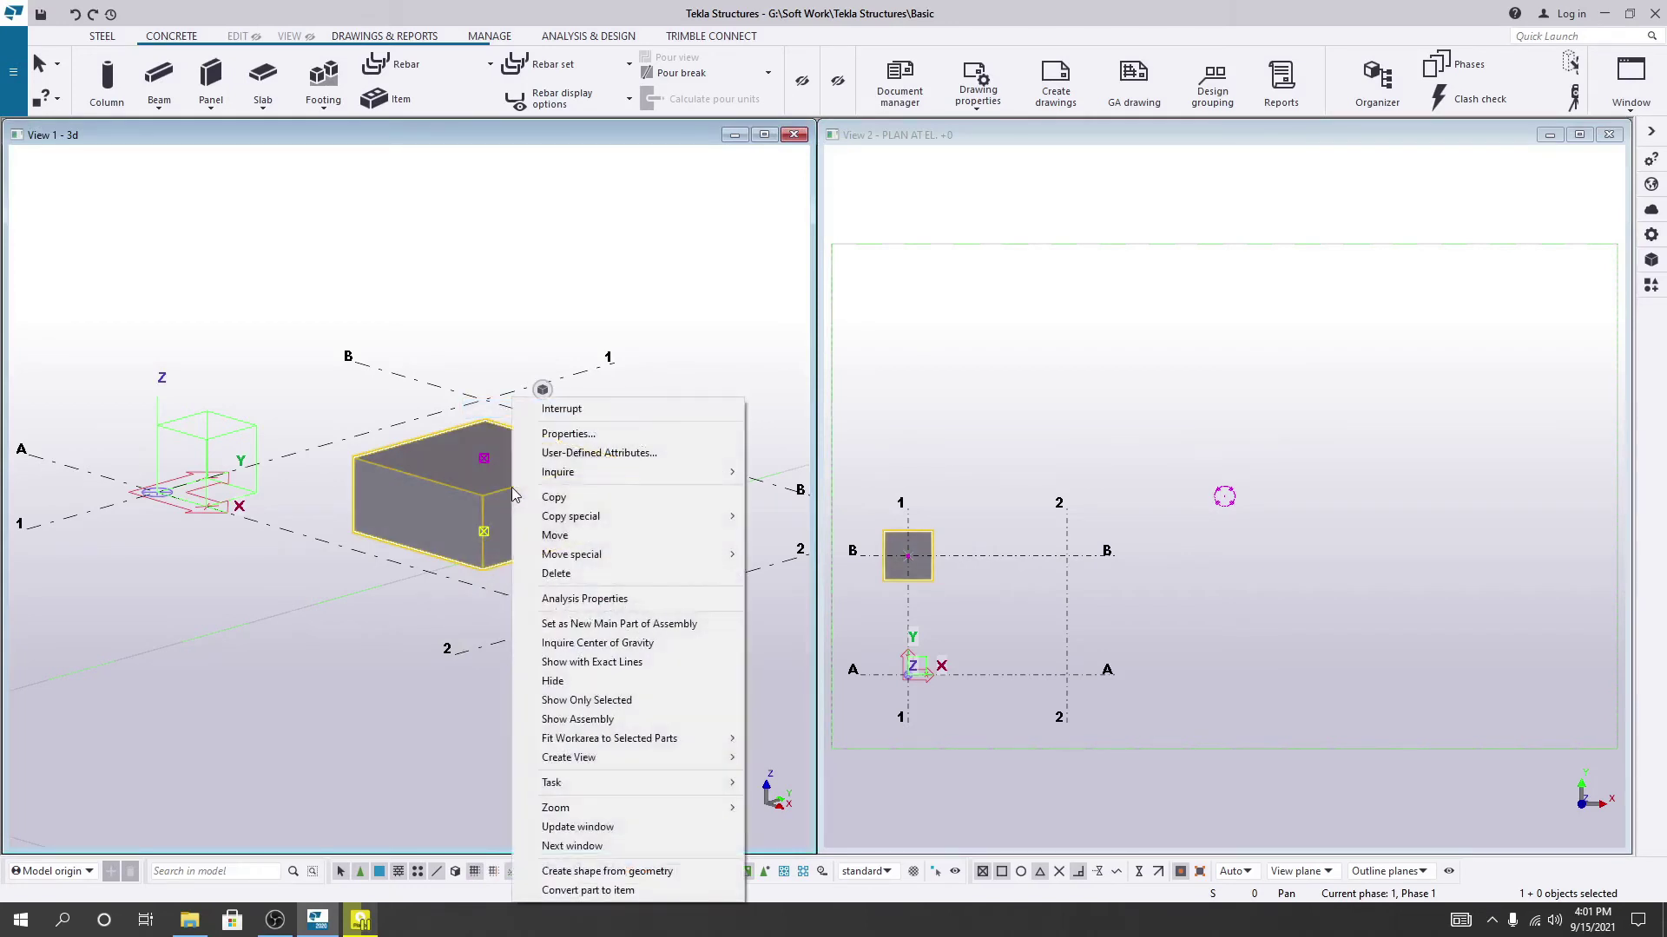
{"action": "double_click", "coordinate": [506, 487]}
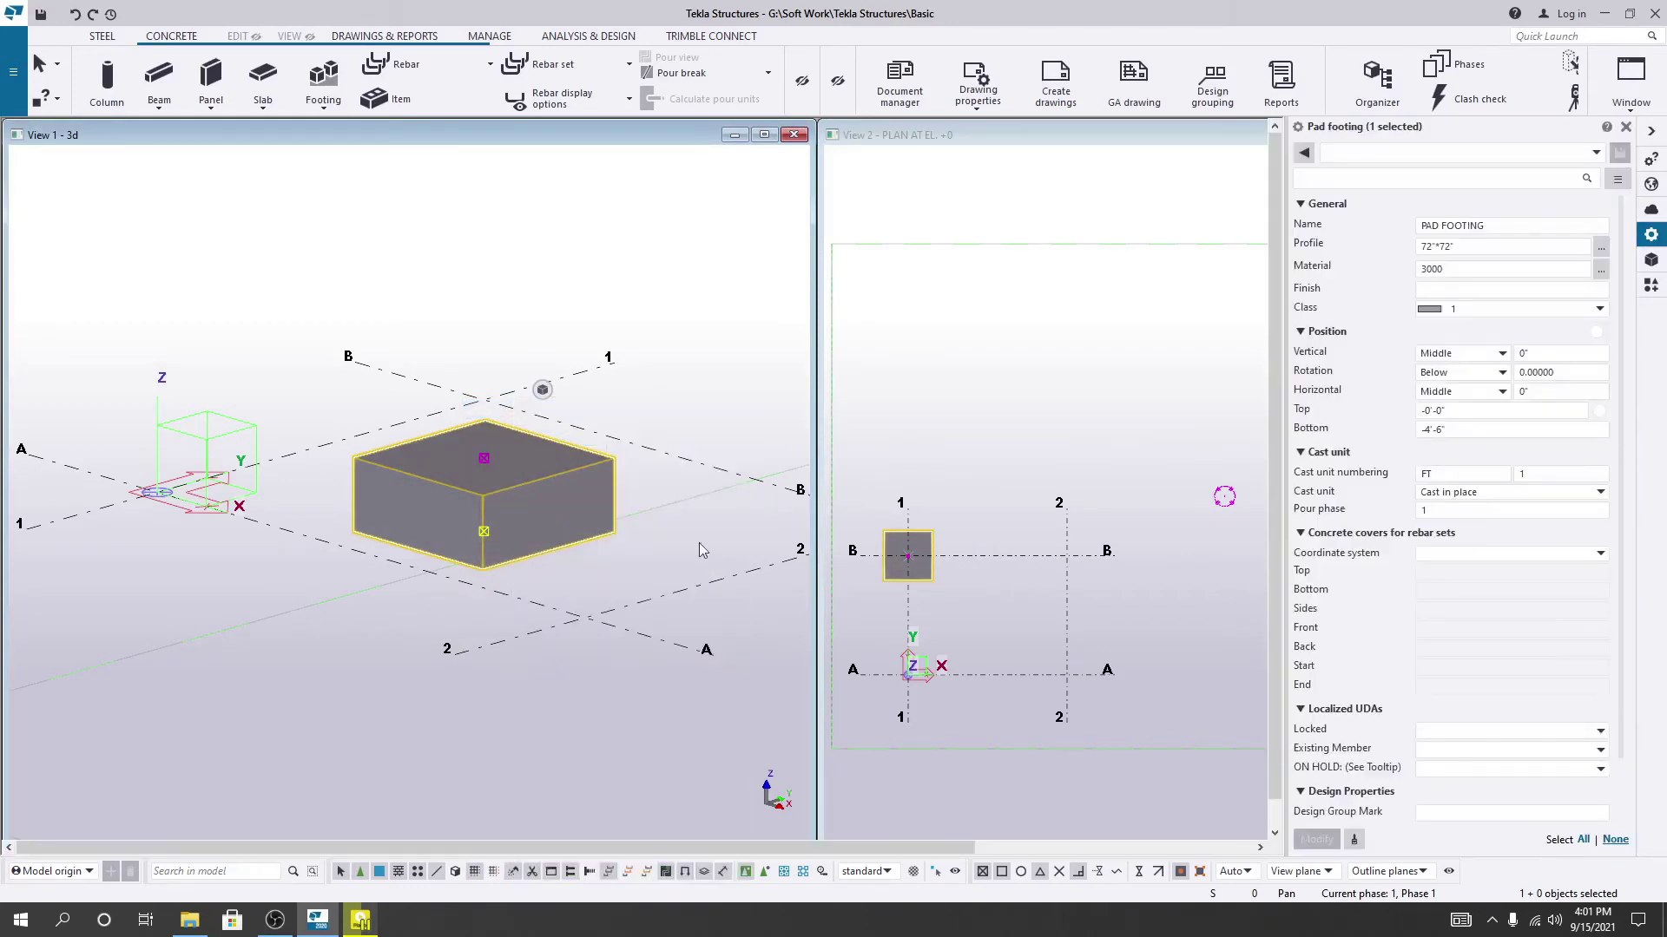
Enter -3'-0" as the footing's Top level without applying it yet.
{"action": "left_click", "coordinate": [1438, 410]}
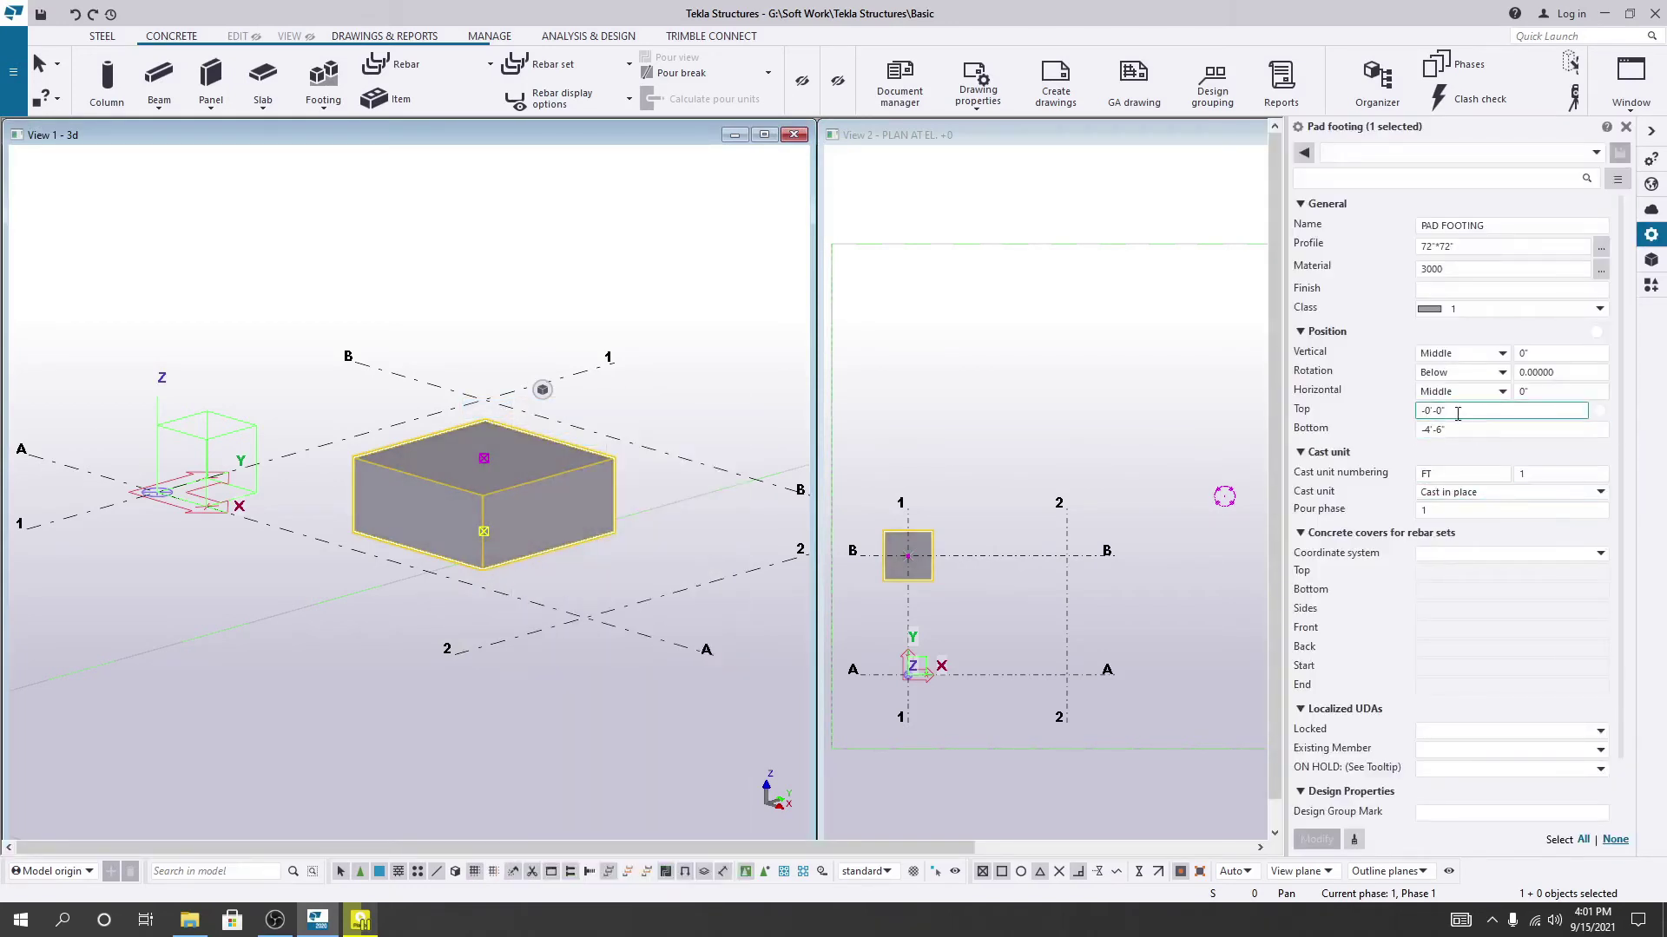
{"action": "left_click", "coordinate": [1441, 428]}
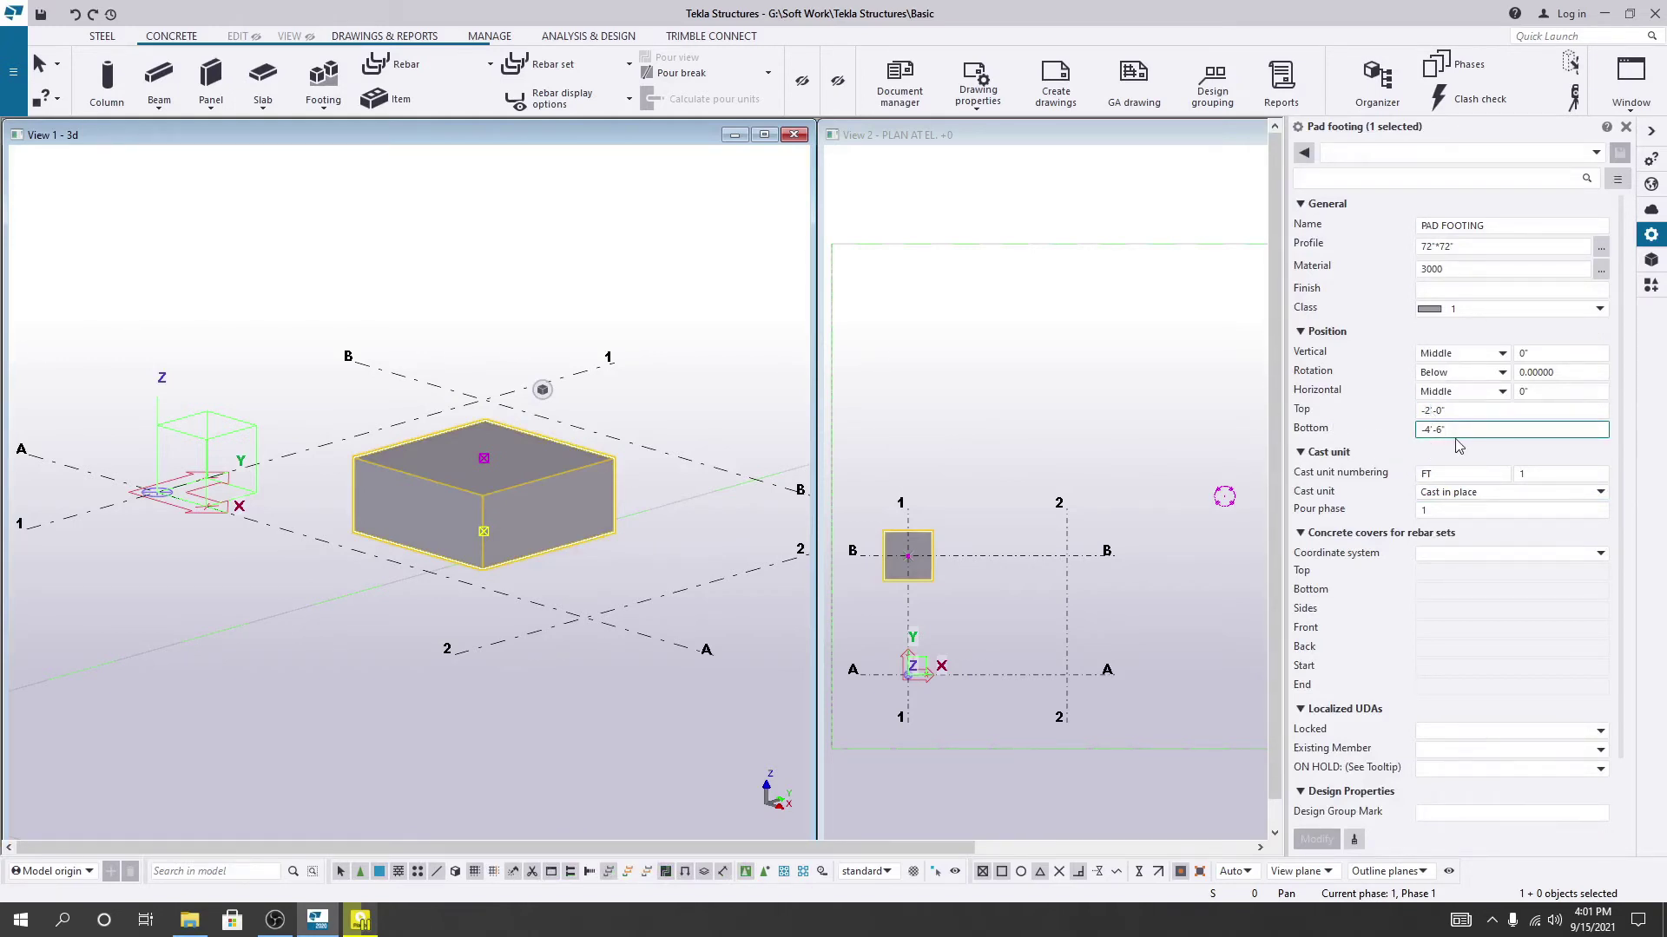
{"action": "left_click", "coordinate": [1443, 412]}
{"action": "left_click", "coordinate": [1436, 429]}
{"action": "double_click", "coordinate": [1429, 411]}
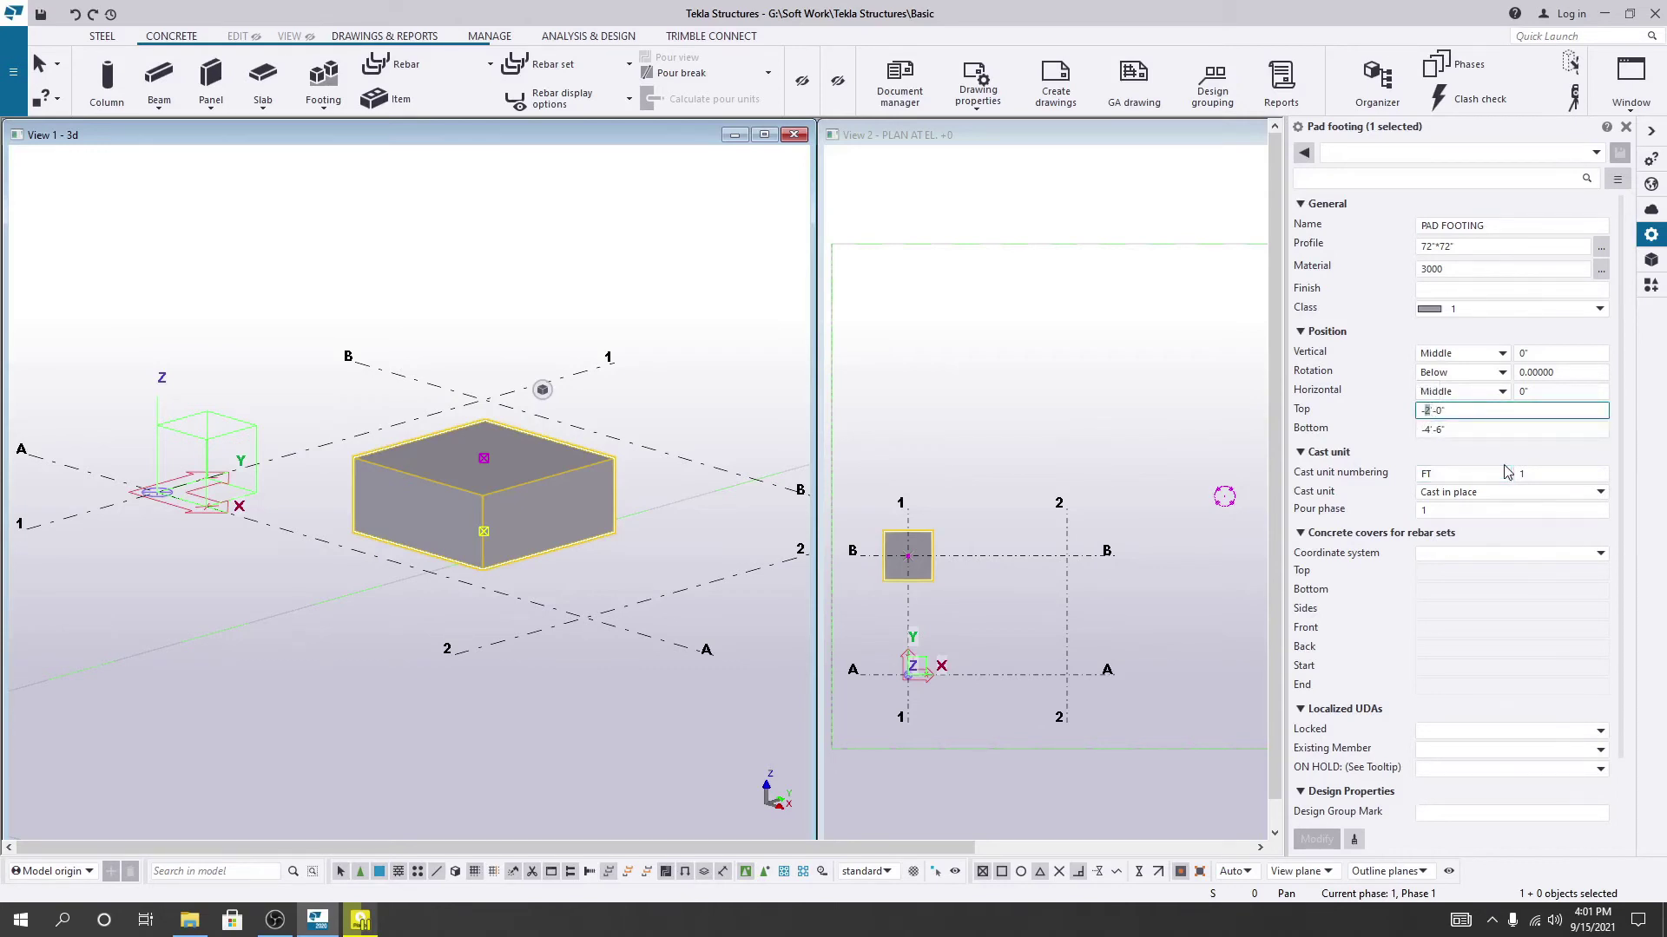
{"action": "type", "text": "3"}
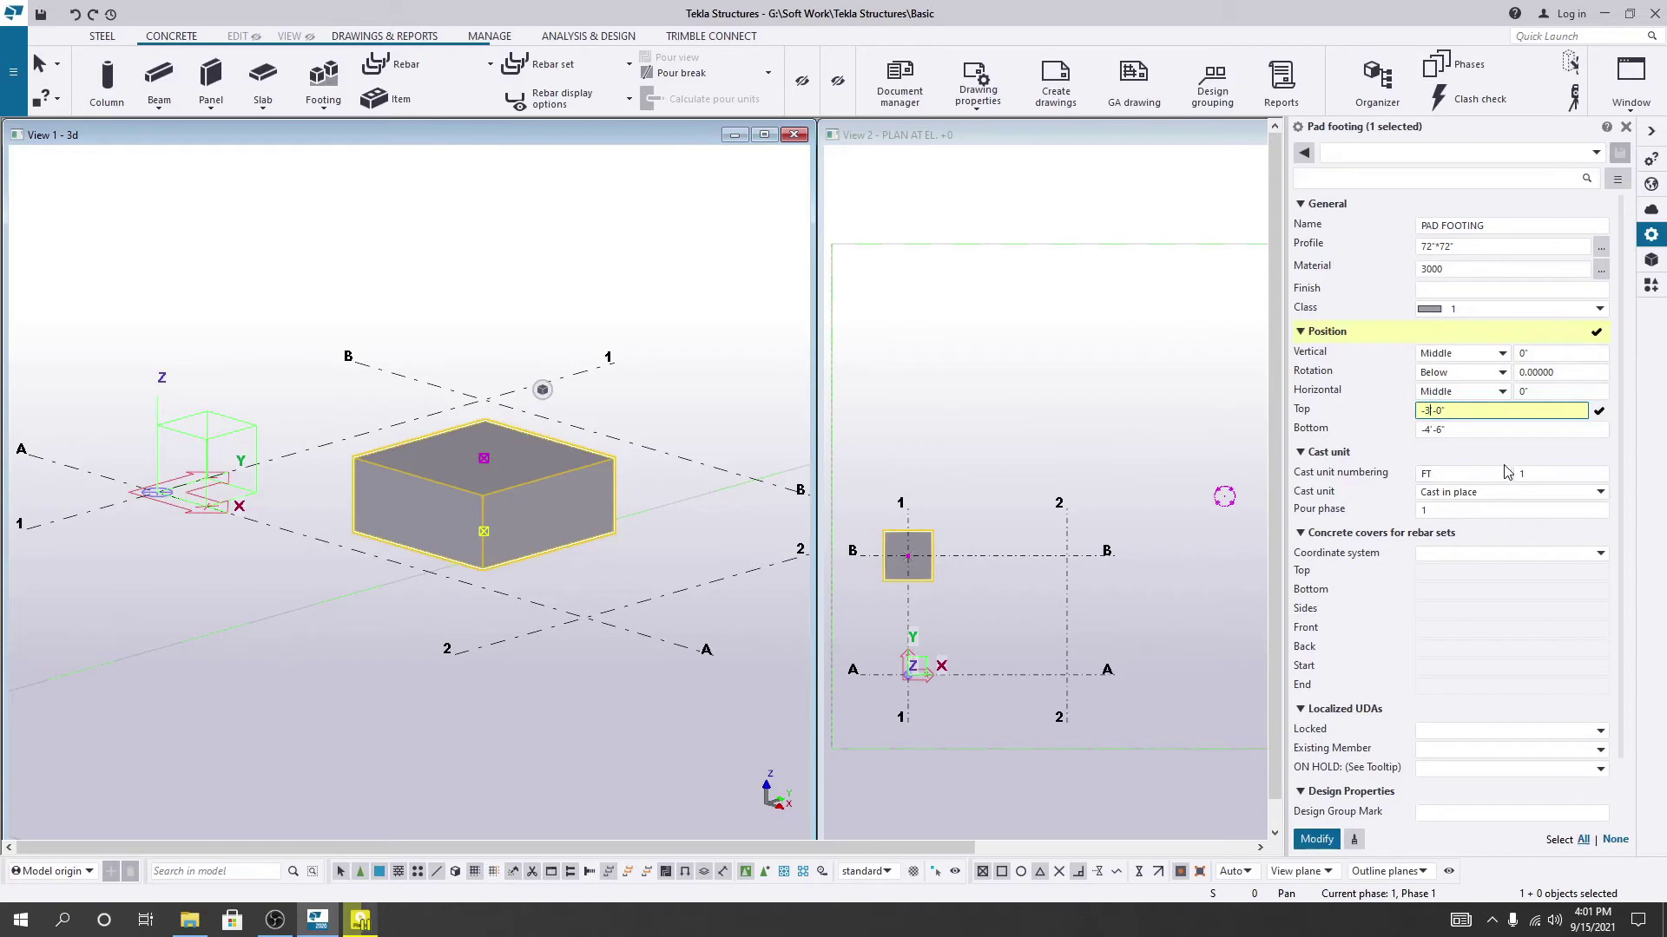
{"action": "left_click", "coordinate": [1430, 429]}
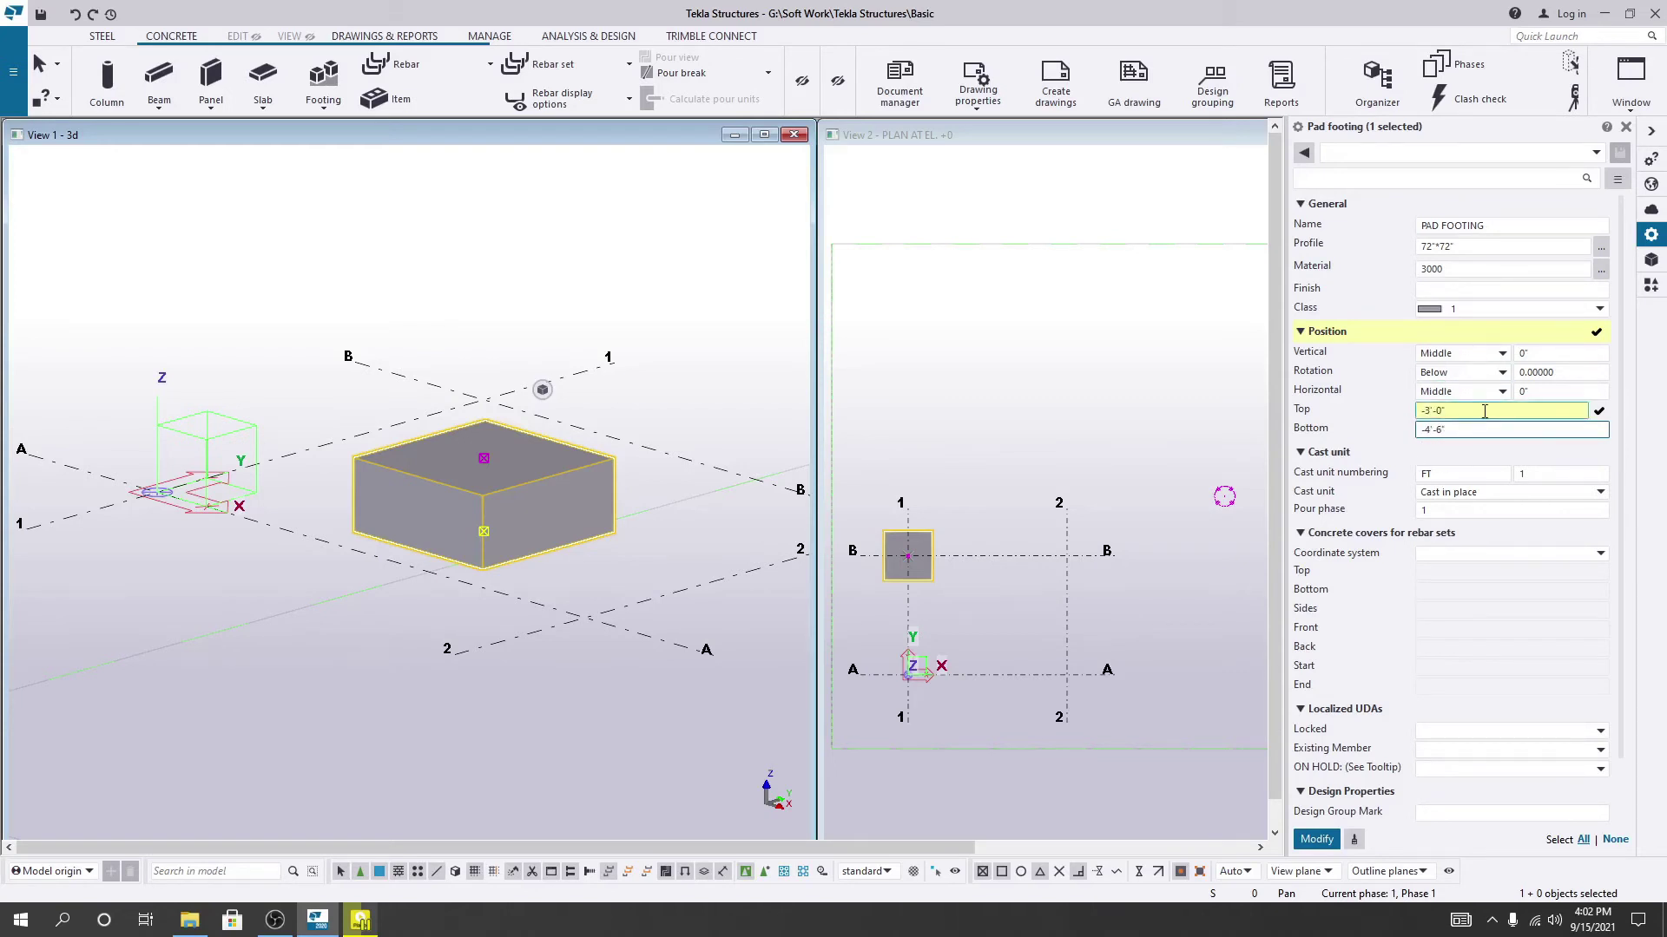
Apply the -3'-0" Top level to the pad footing with Modify.
{"action": "left_click", "coordinate": [1316, 840]}
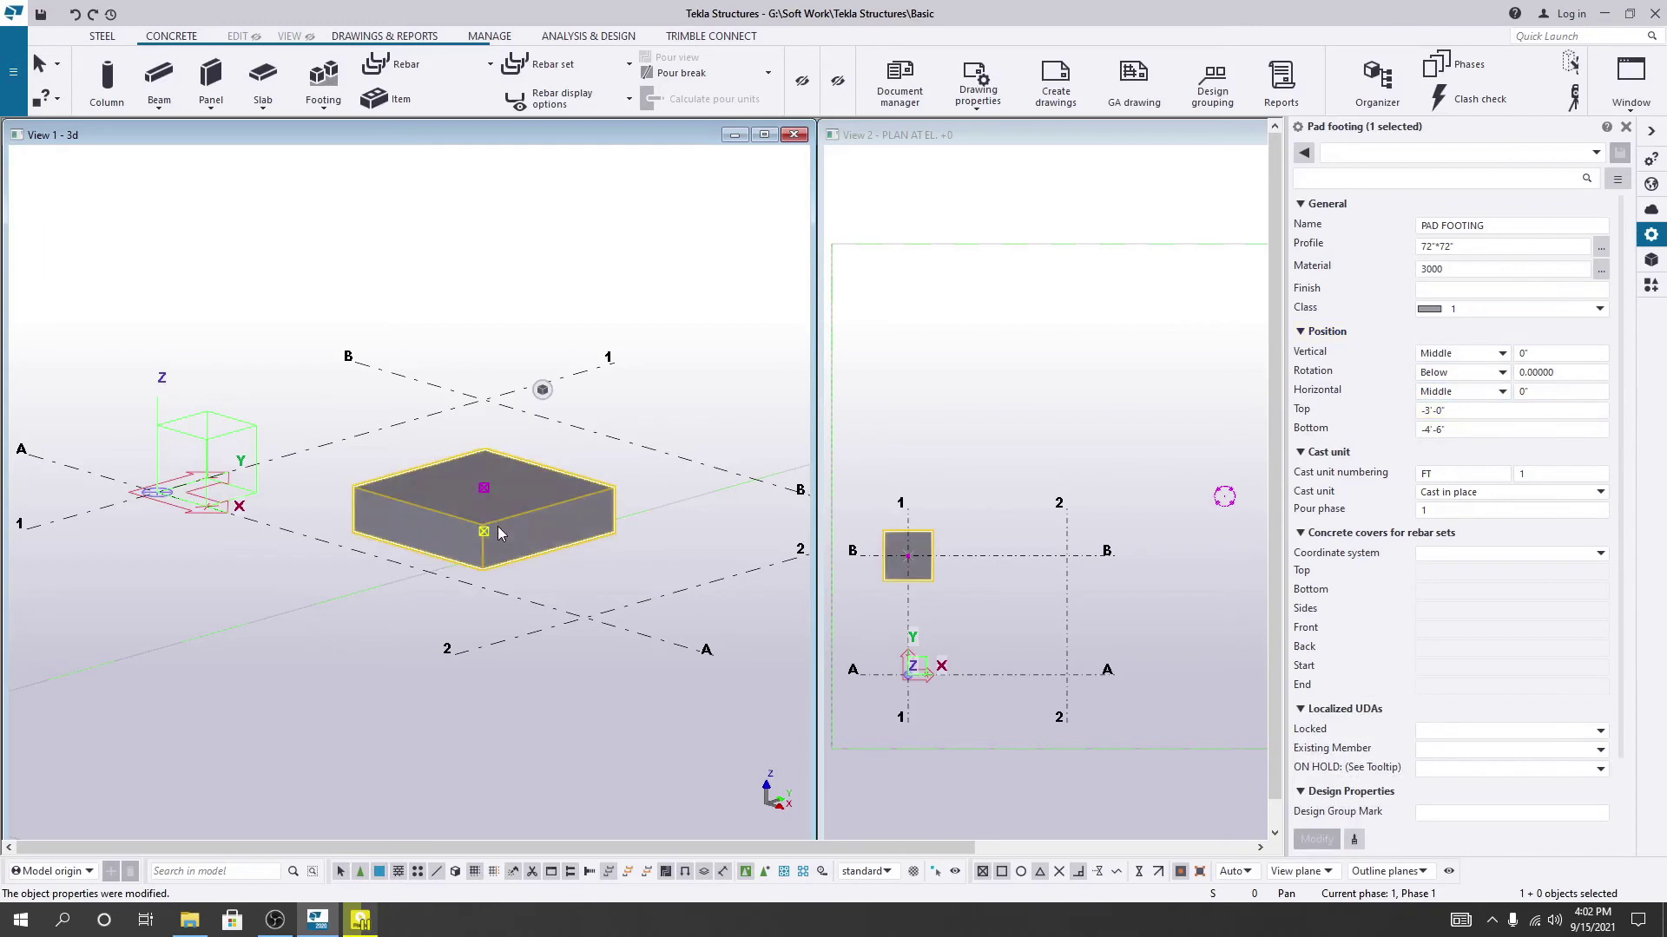
{"action": "middle_click_drag", "start_coordinate": [502, 556], "coordinate": [538, 565]}
{"action": "scroll", "coordinate": [504, 577], "scroll_direction": "up", "scroll_amount": 1}
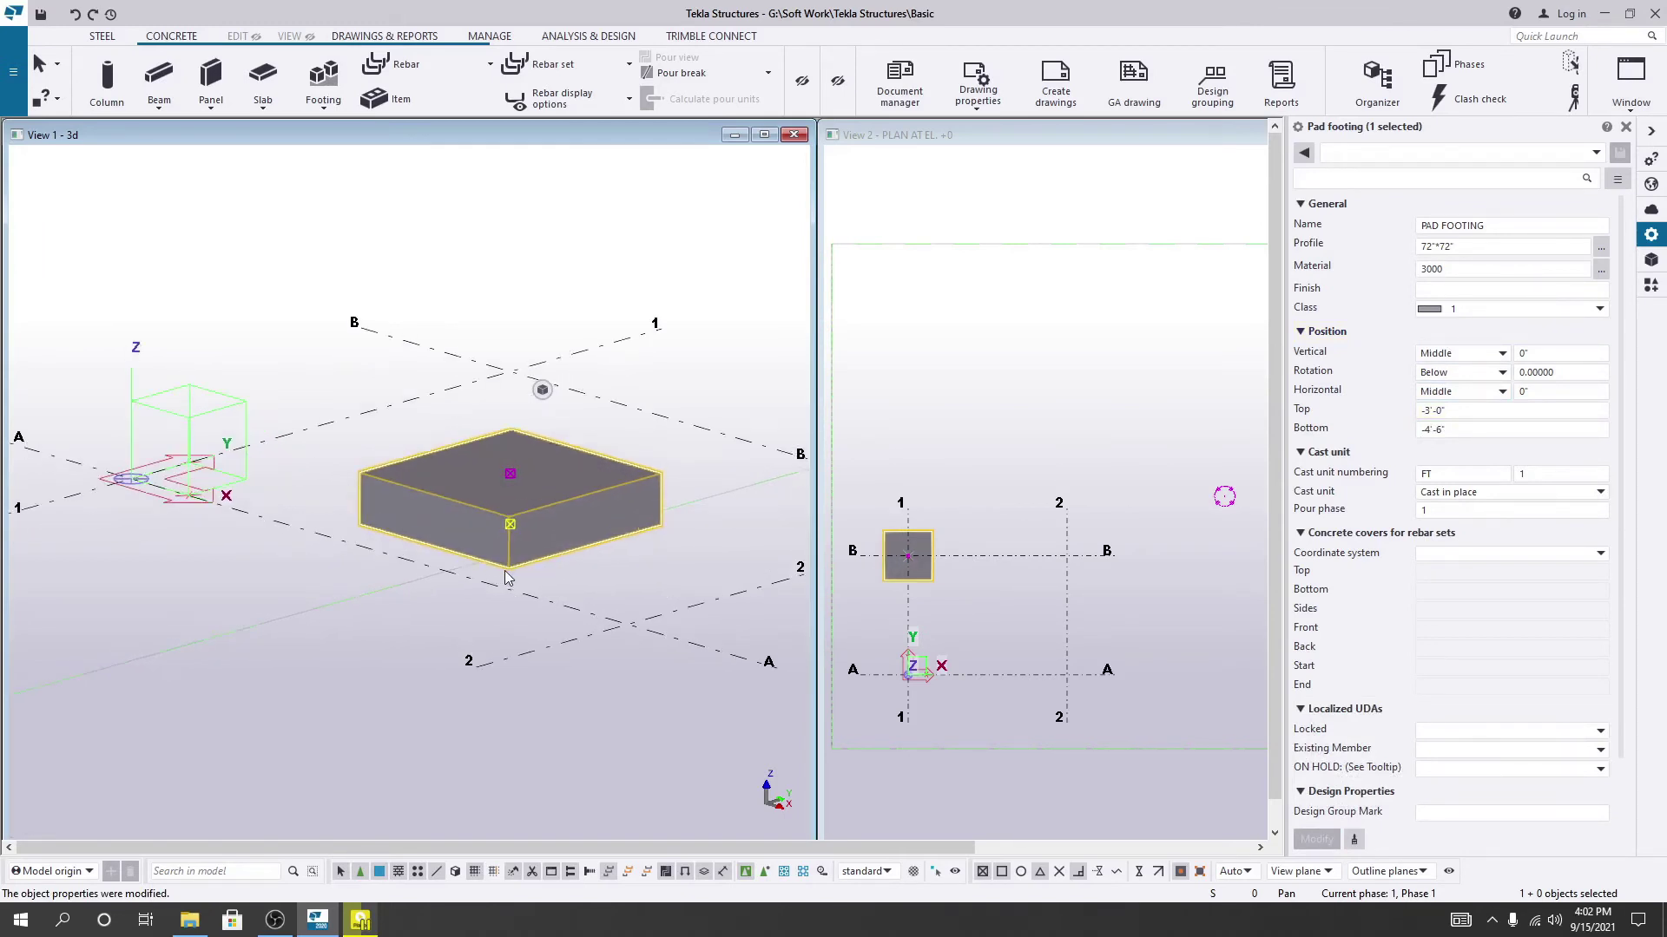
{"action": "scroll", "coordinate": [507, 577], "scroll_direction": "down", "scroll_amount": 1}
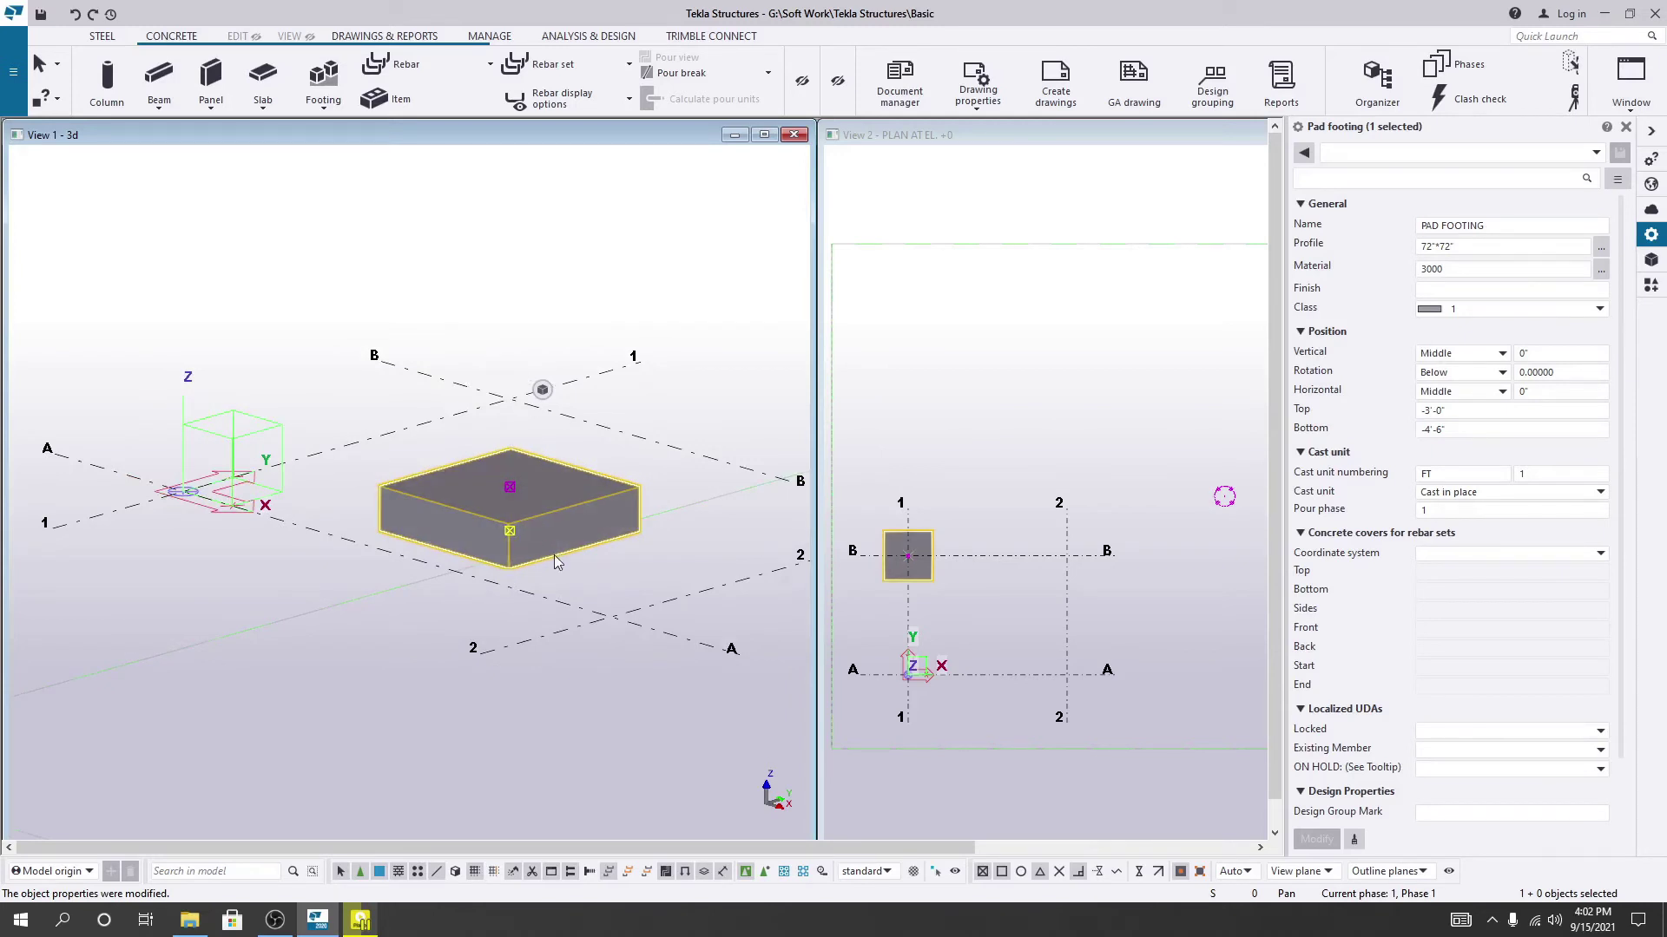
{"action": "middle_click_drag", "start_coordinate": [556, 562], "coordinate": [592, 601]}
Set Top to -2'-0" and Bottom to -3'-6" and apply, making the footing 1'-6" deep.
{"action": "left_click", "coordinate": [1467, 412]}
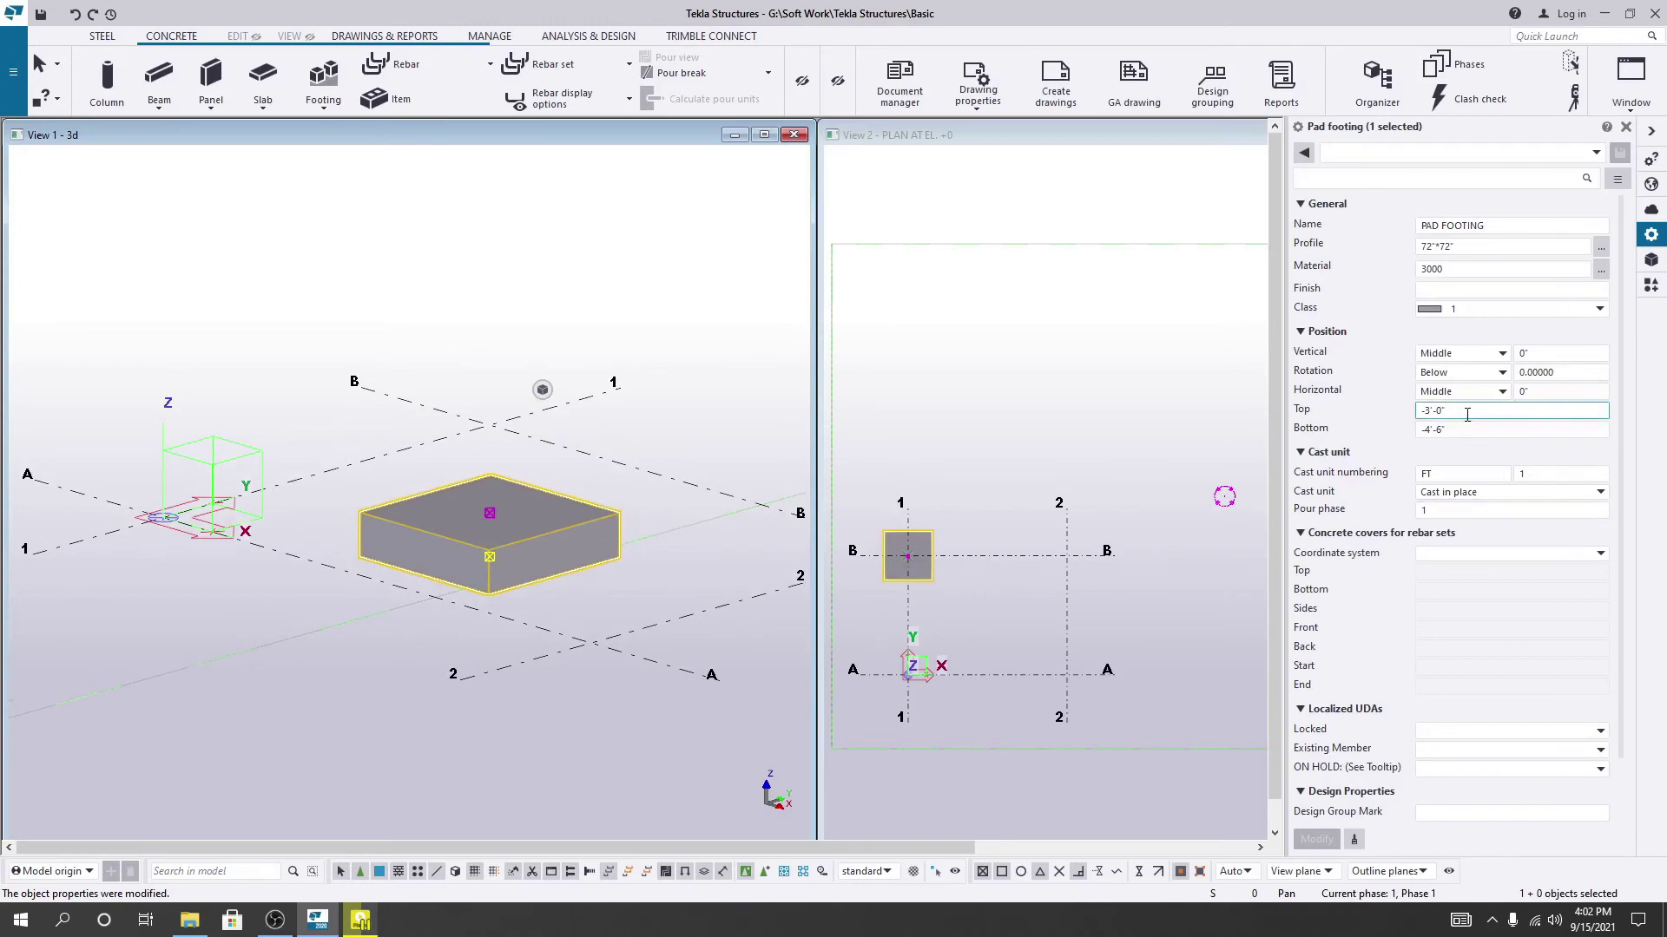
{"action": "left_click", "coordinate": [1465, 429]}
{"action": "left_click", "coordinate": [1431, 411]}
{"action": "type", "text": "2"}
{"action": "left_click", "coordinate": [1433, 430]}
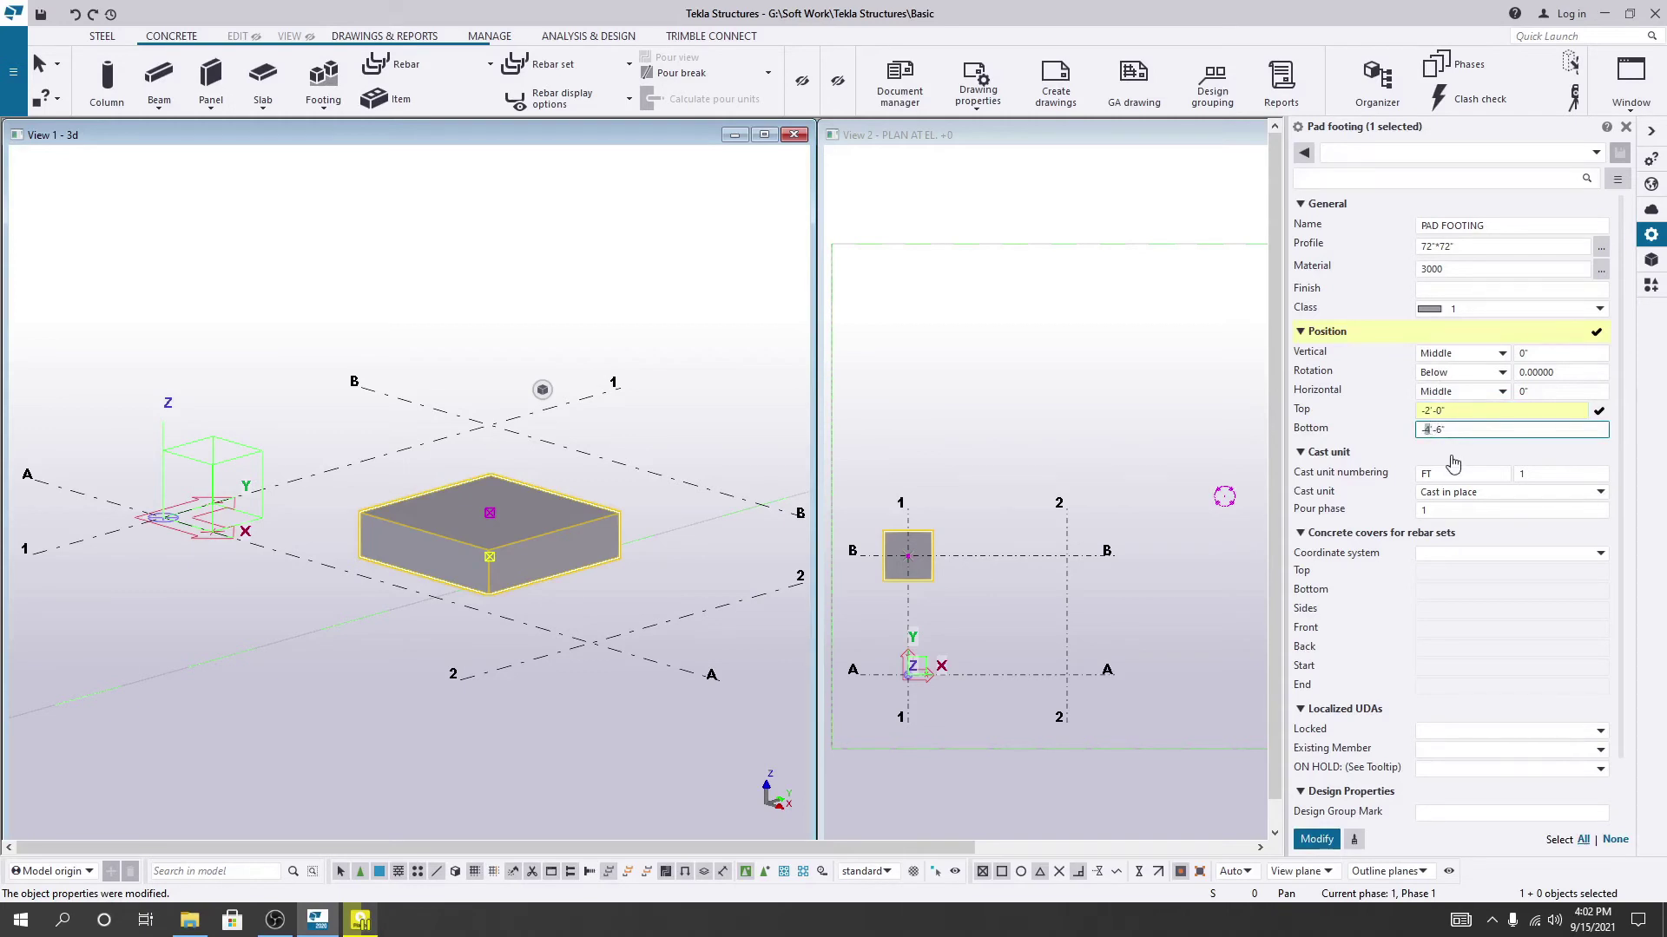
{"action": "type", "text": "3"}
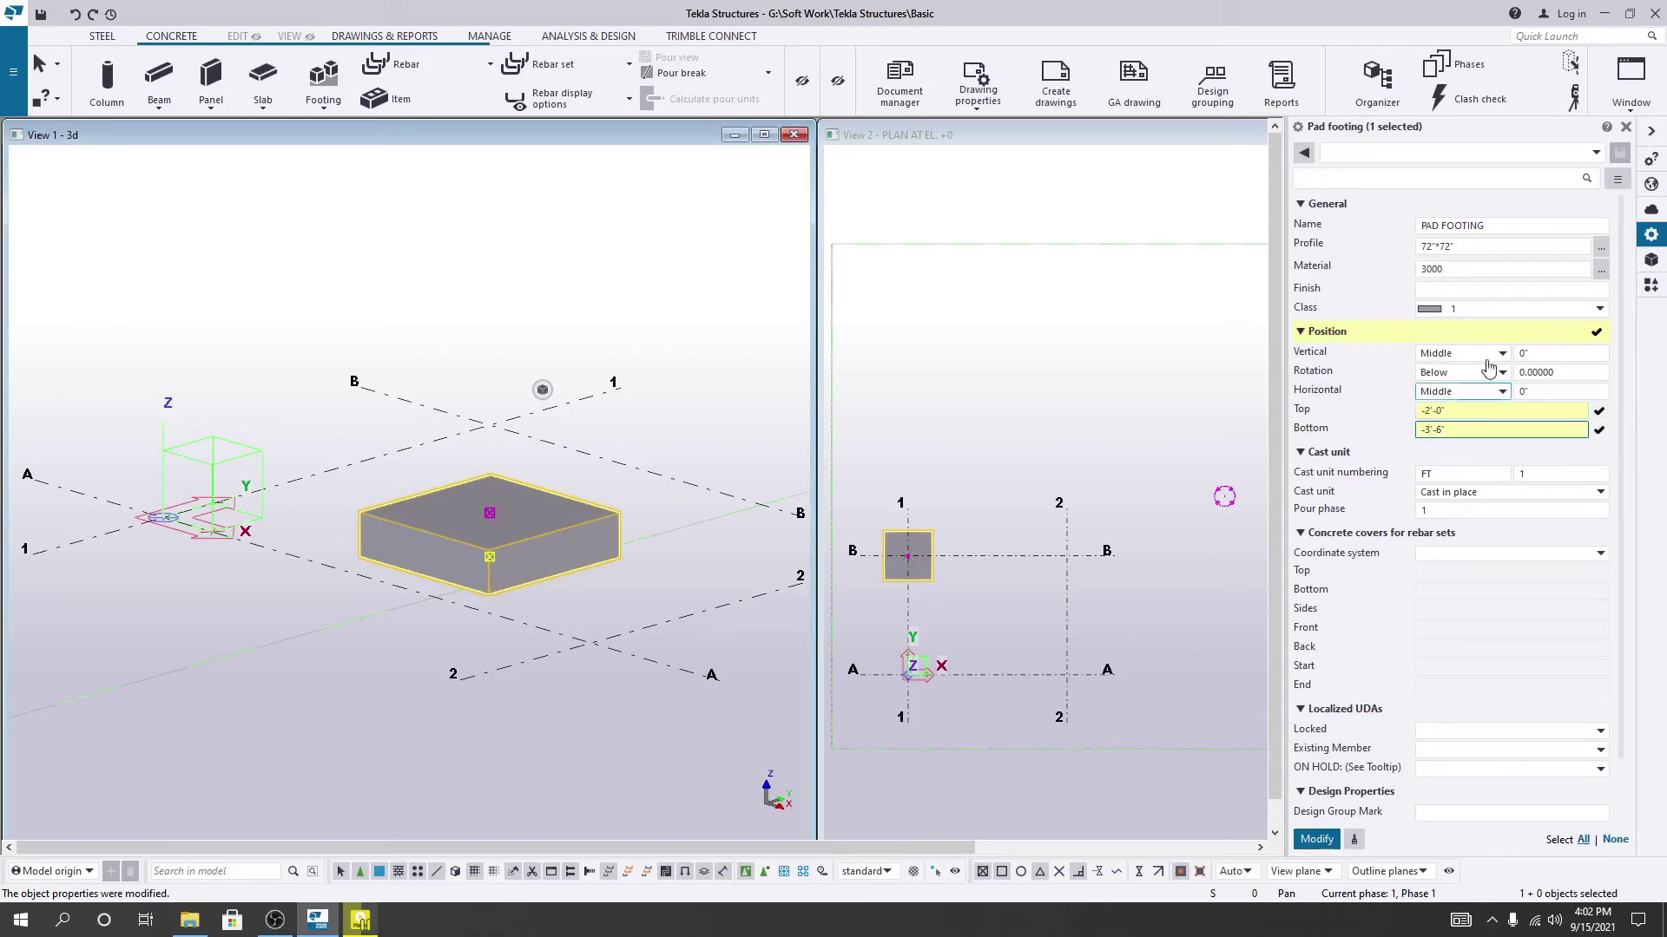
{"action": "left_click", "coordinate": [1317, 840]}
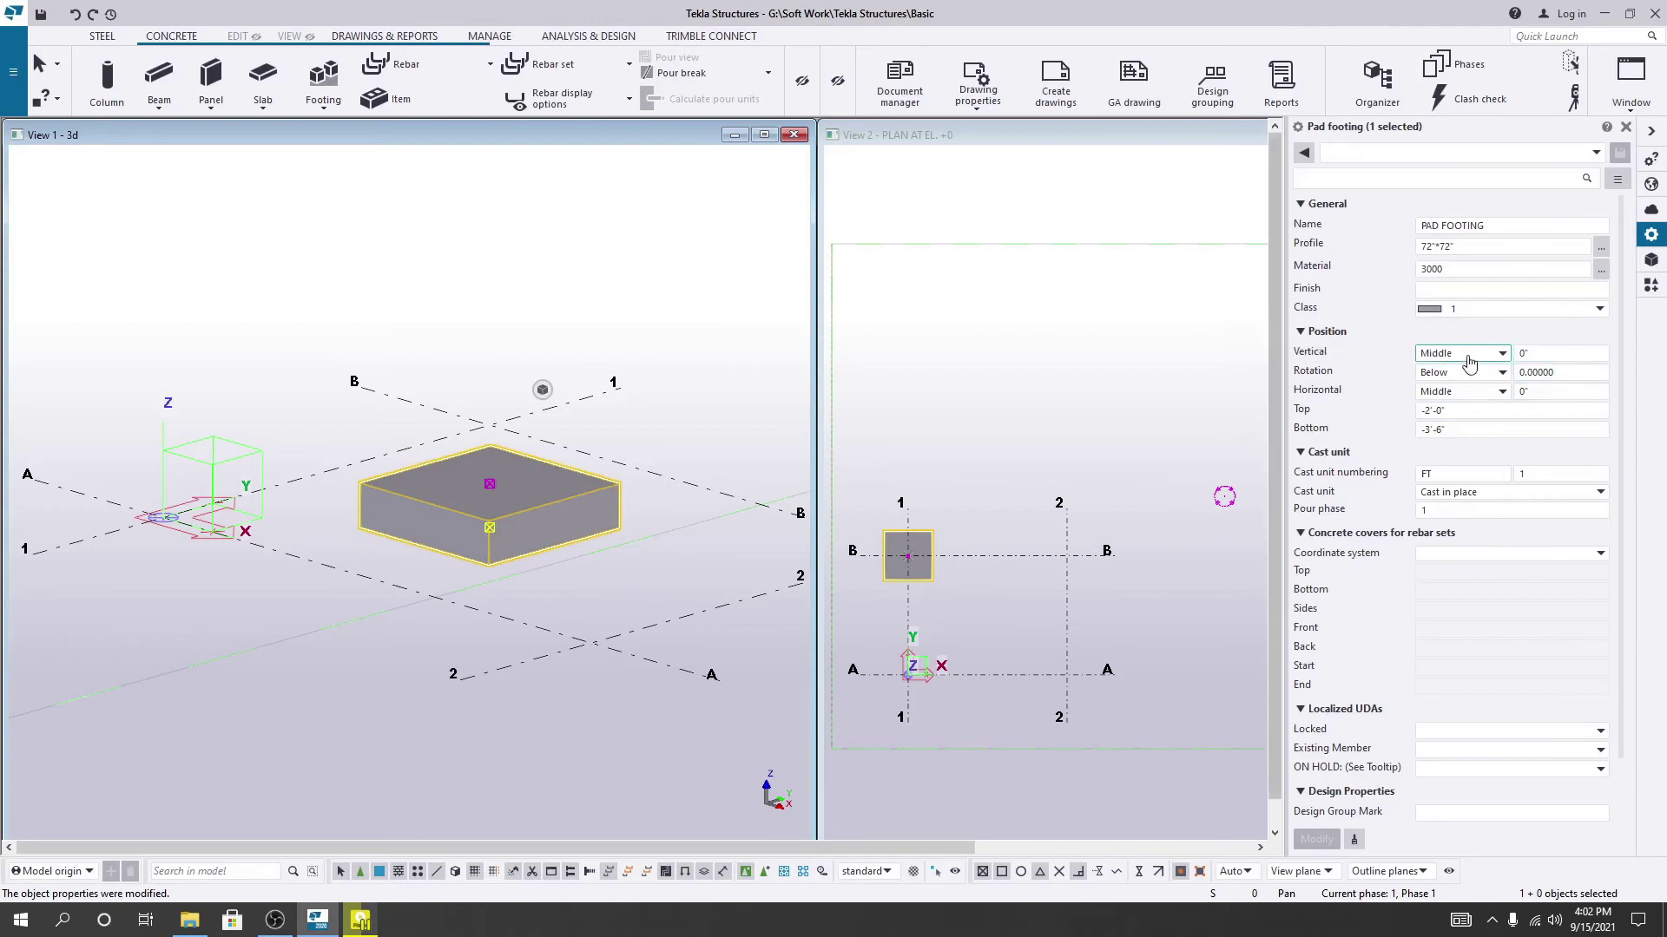
Zoom in on the footing and inspect vertical offset and Rotation (Below, 0.00000) without changes.
{"action": "left_click", "coordinate": [1576, 354]}
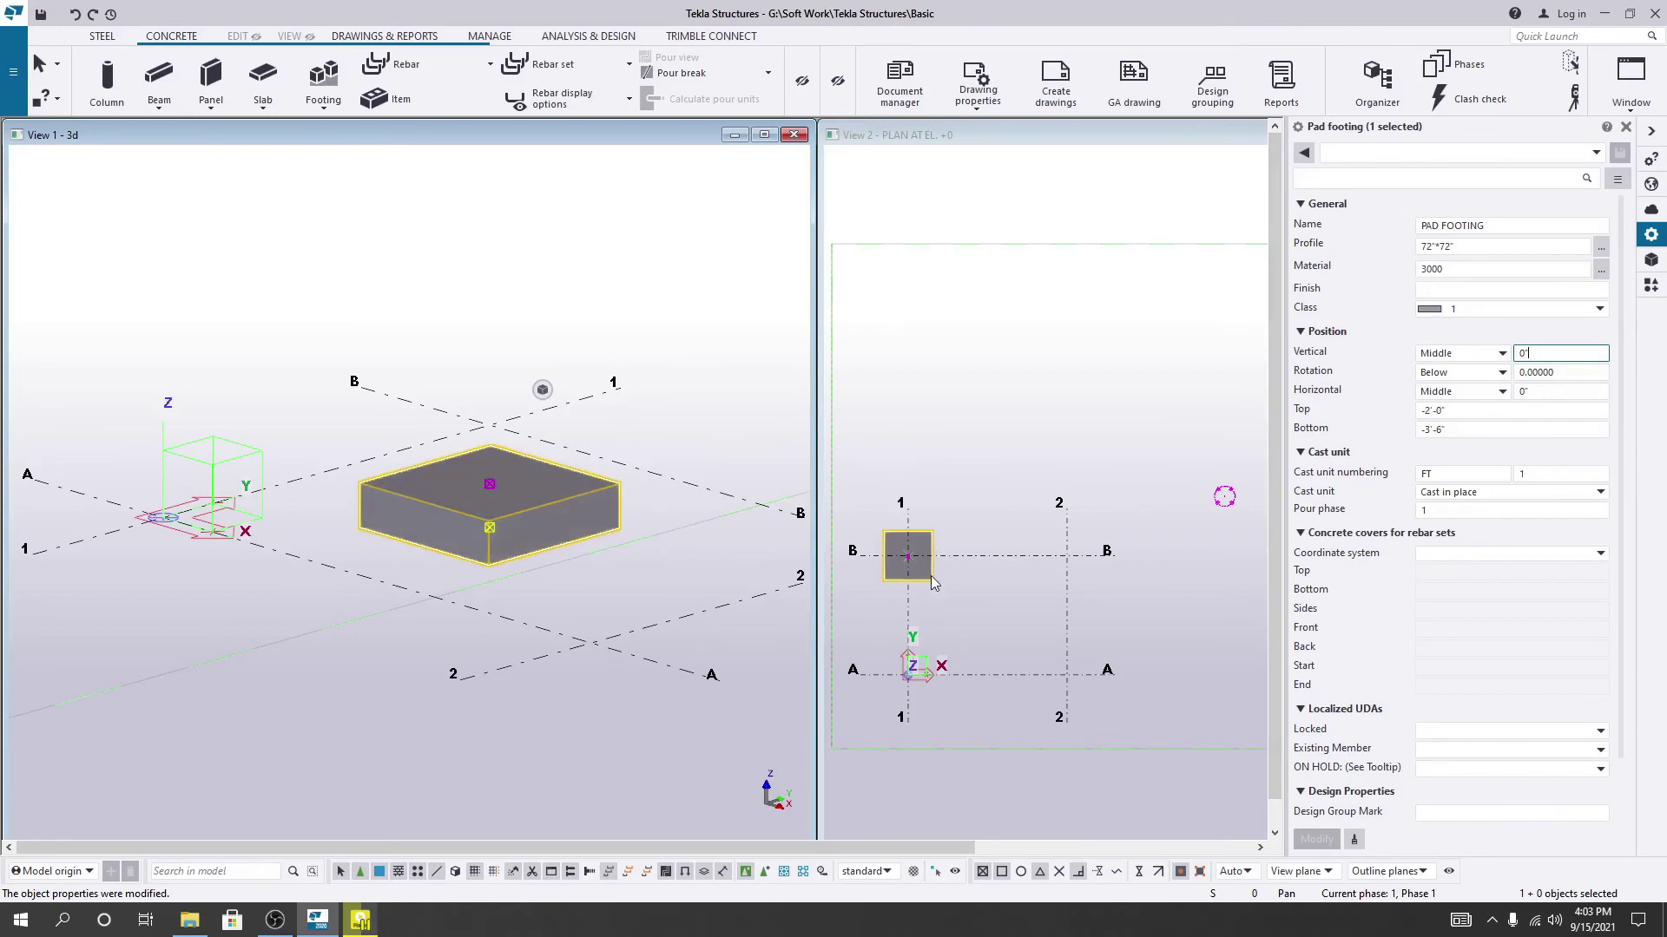
{"action": "scroll", "coordinate": [1029, 580], "scroll_direction": "up", "scroll_amount": 5}
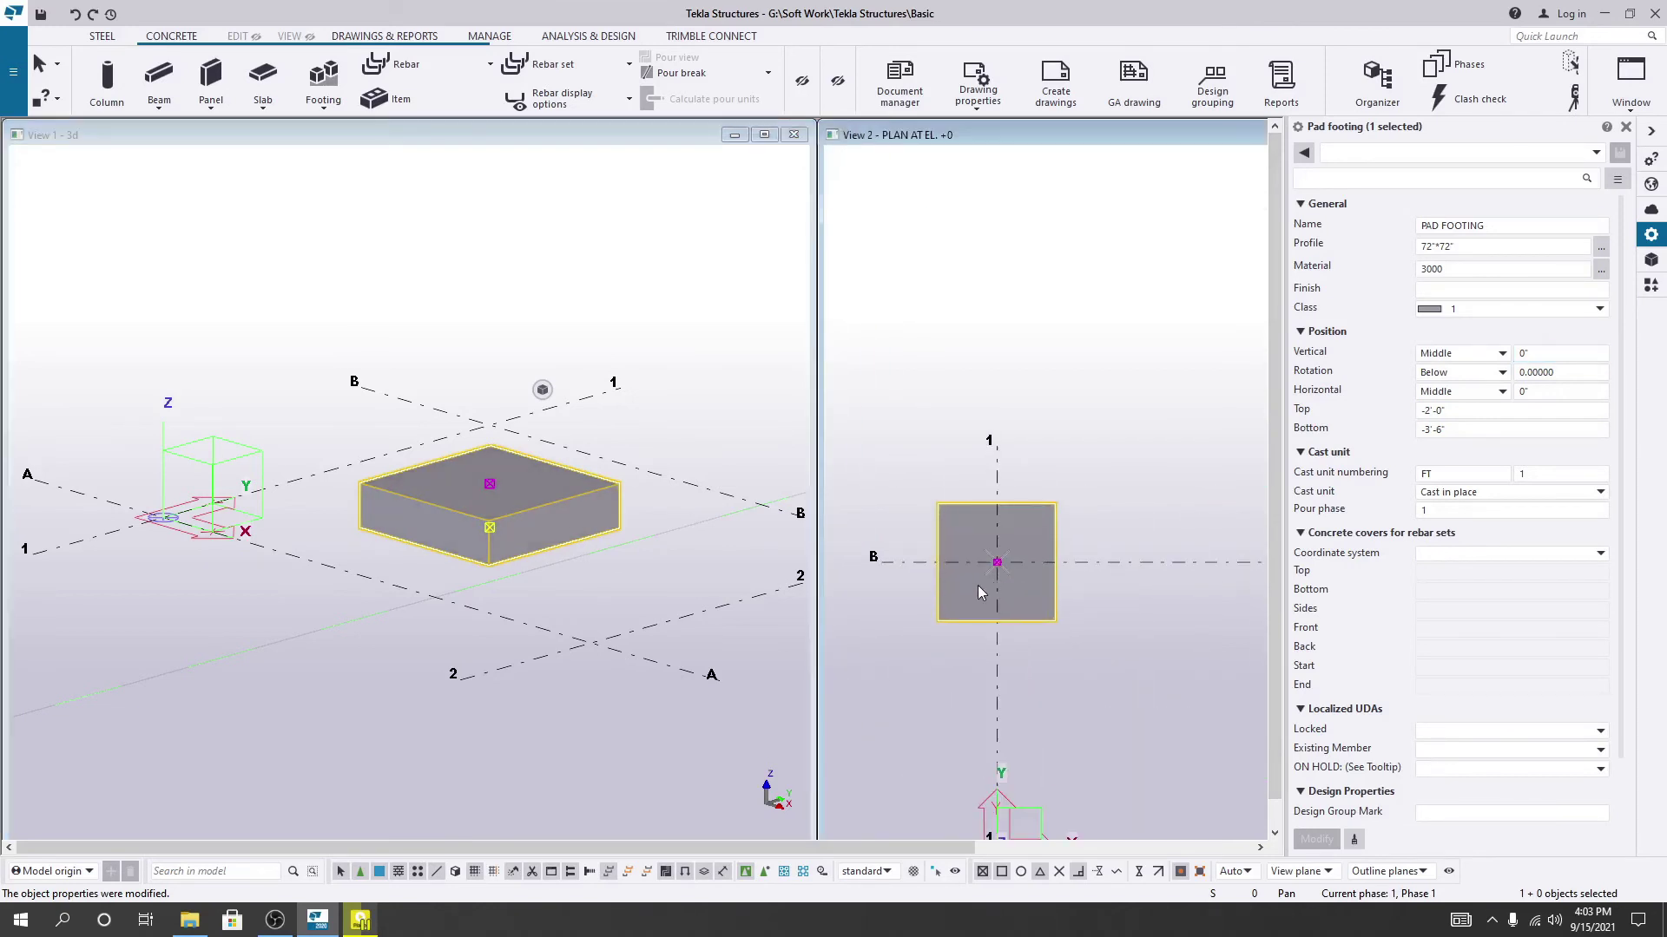
{"action": "scroll", "coordinate": [1017, 585], "scroll_direction": "up", "scroll_amount": 2}
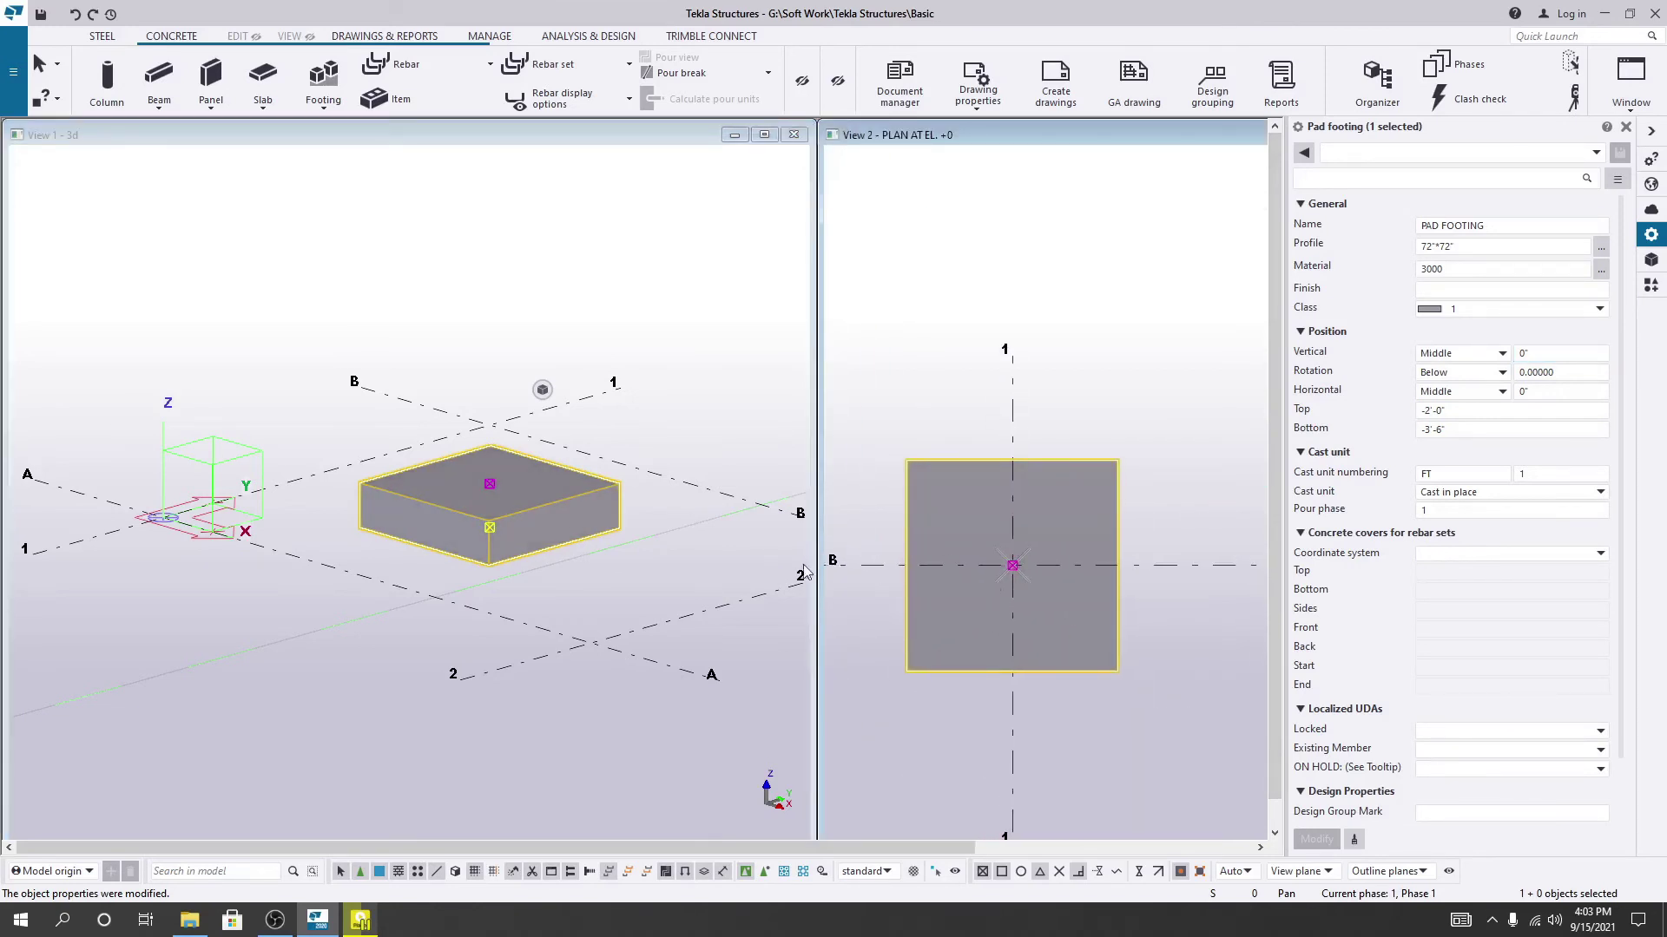
{"action": "left_click", "coordinate": [1535, 379]}
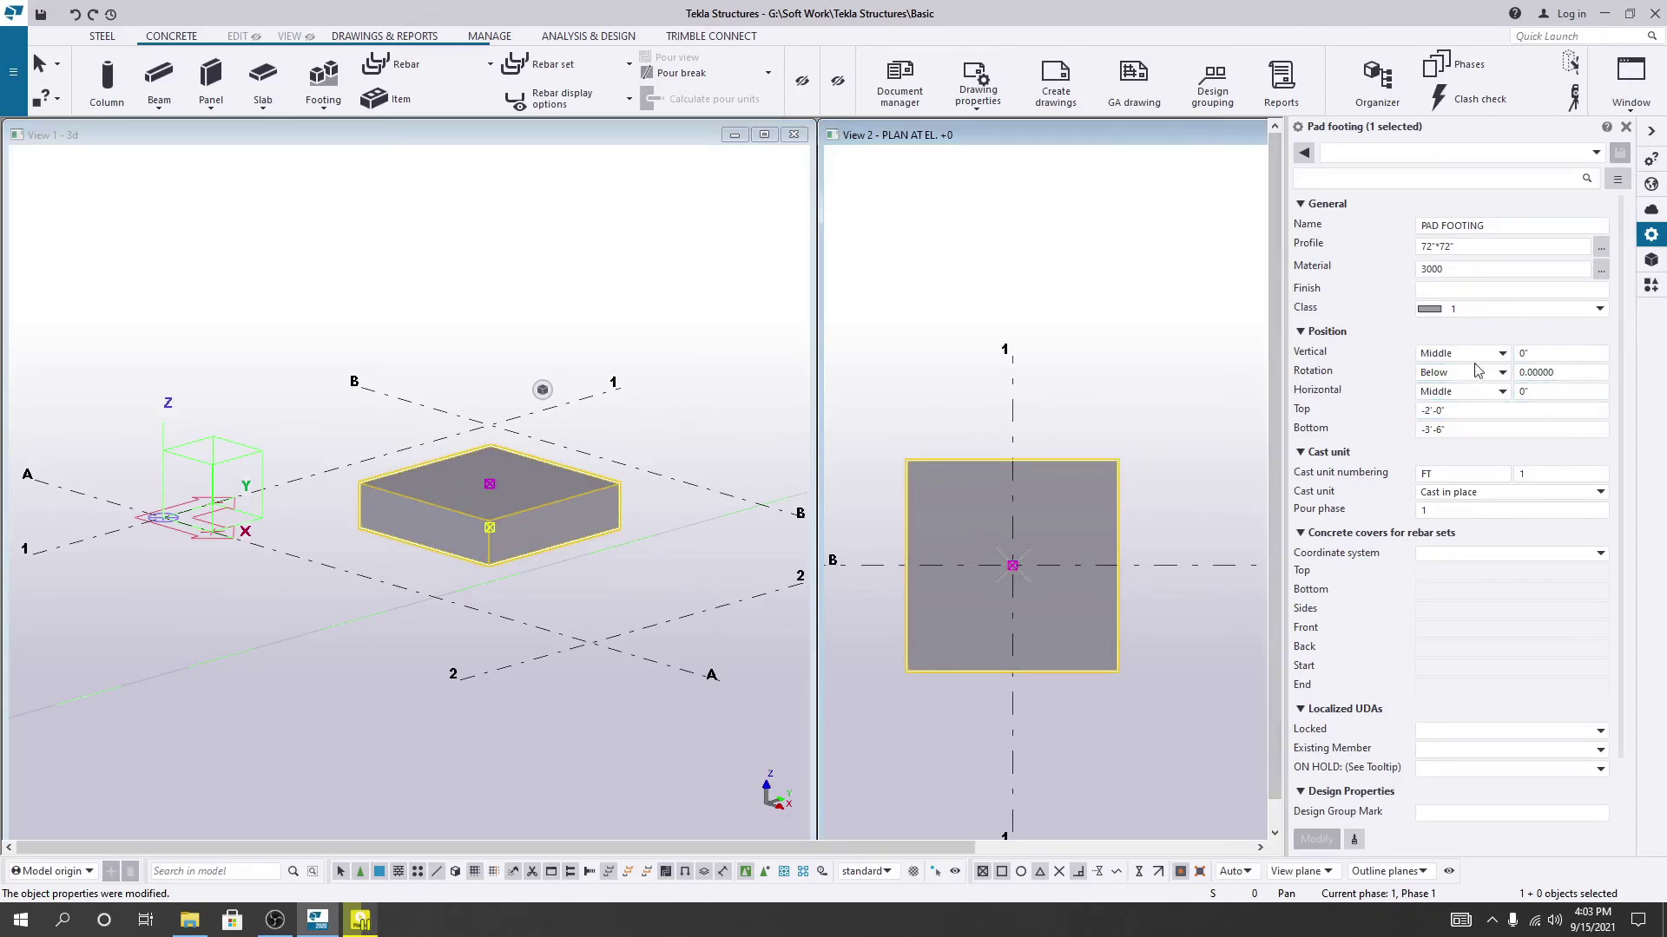
{"action": "left_click", "coordinate": [1506, 372]}
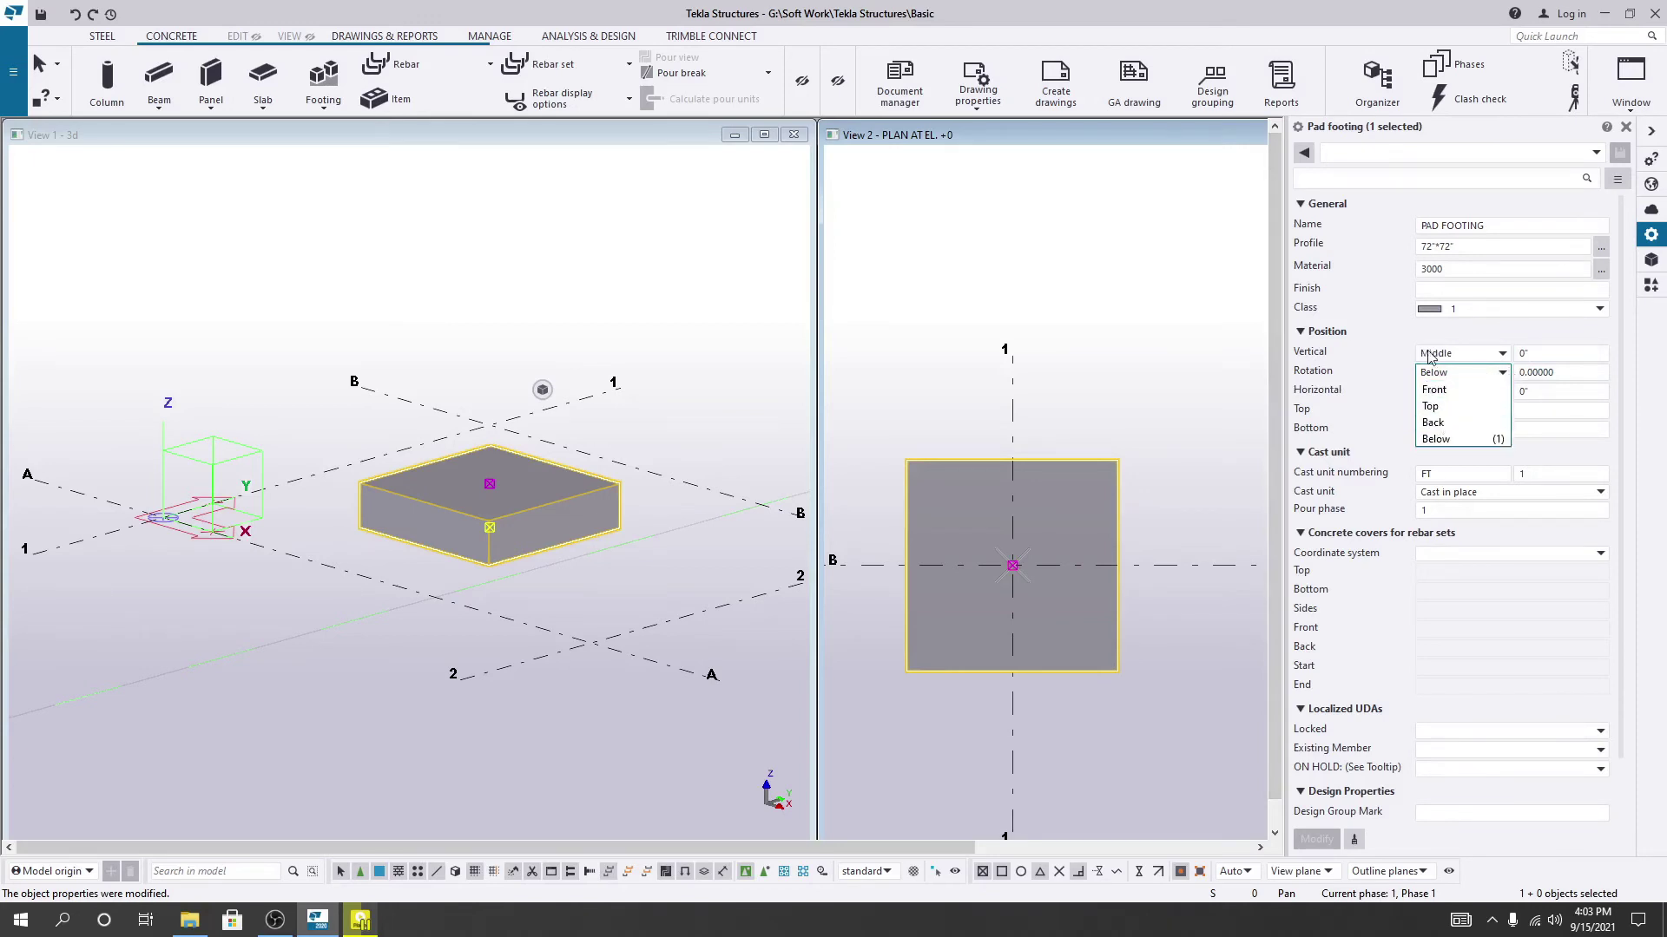
{"action": "left_click", "coordinate": [1334, 380]}
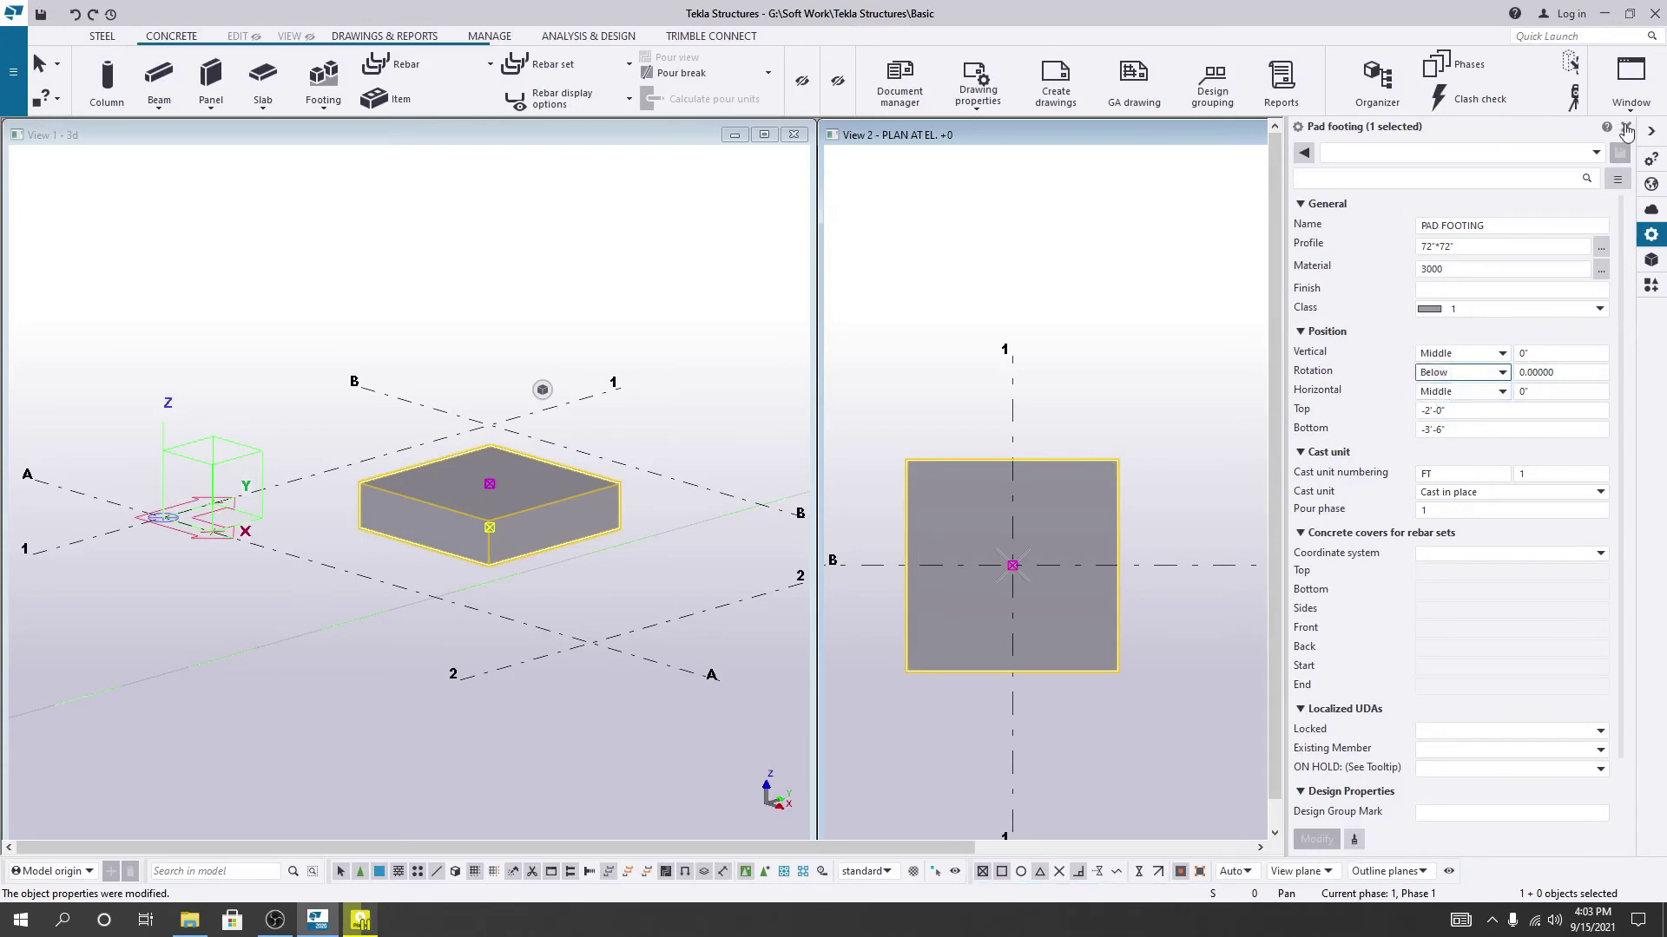
Enter Top -3'-0" and Bottom -4'-6" for the pad footing and apply with Modify.
{"action": "left_click", "coordinate": [1432, 411]}
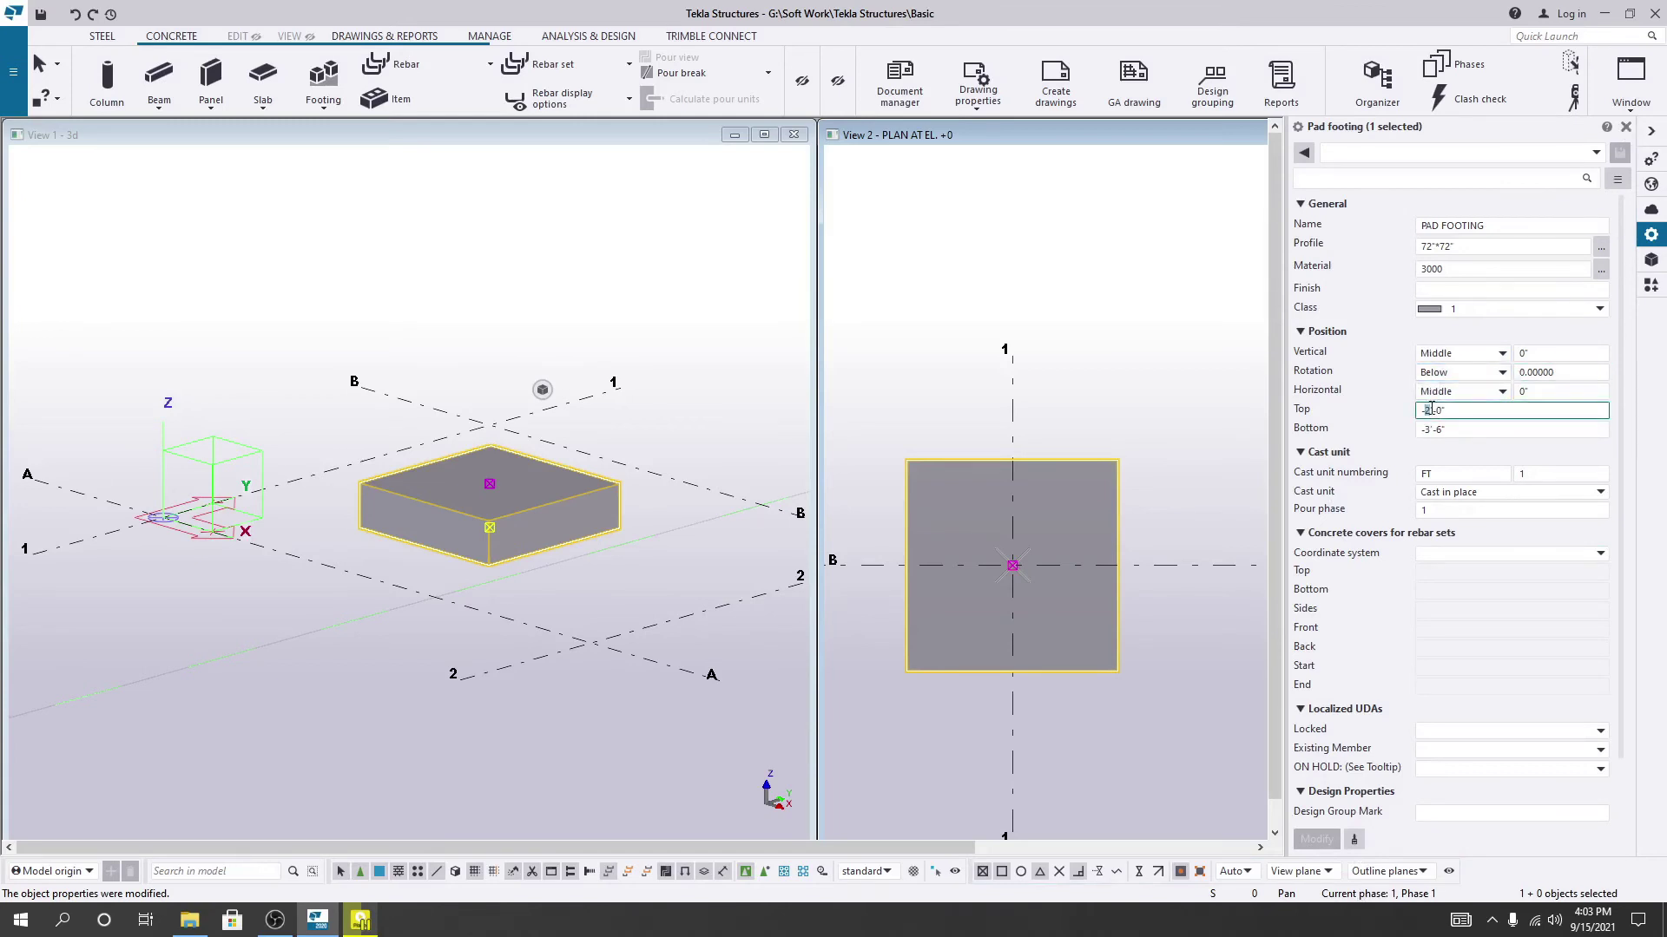
{"action": "type", "text": "3"}
{"action": "left_click", "coordinate": [1426, 429]}
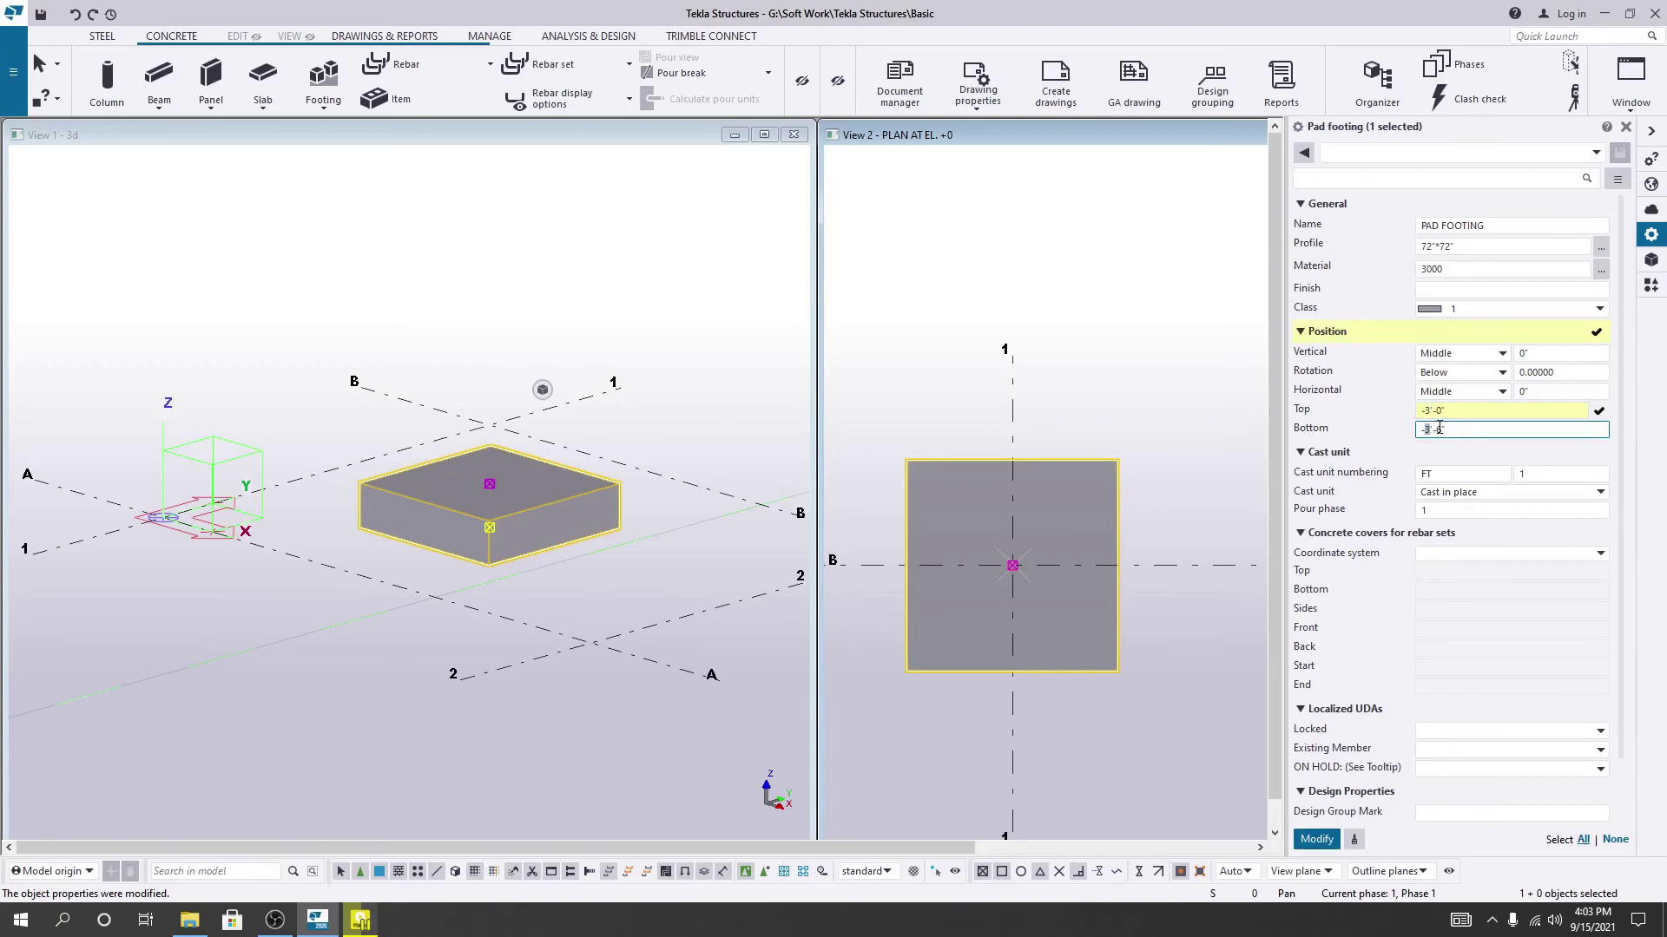
{"action": "type", "text": "4"}
{"action": "key", "text": "BackSpace"}
{"action": "key", "text": "BackSpace"}
{"action": "key", "text": "BackSpace"}
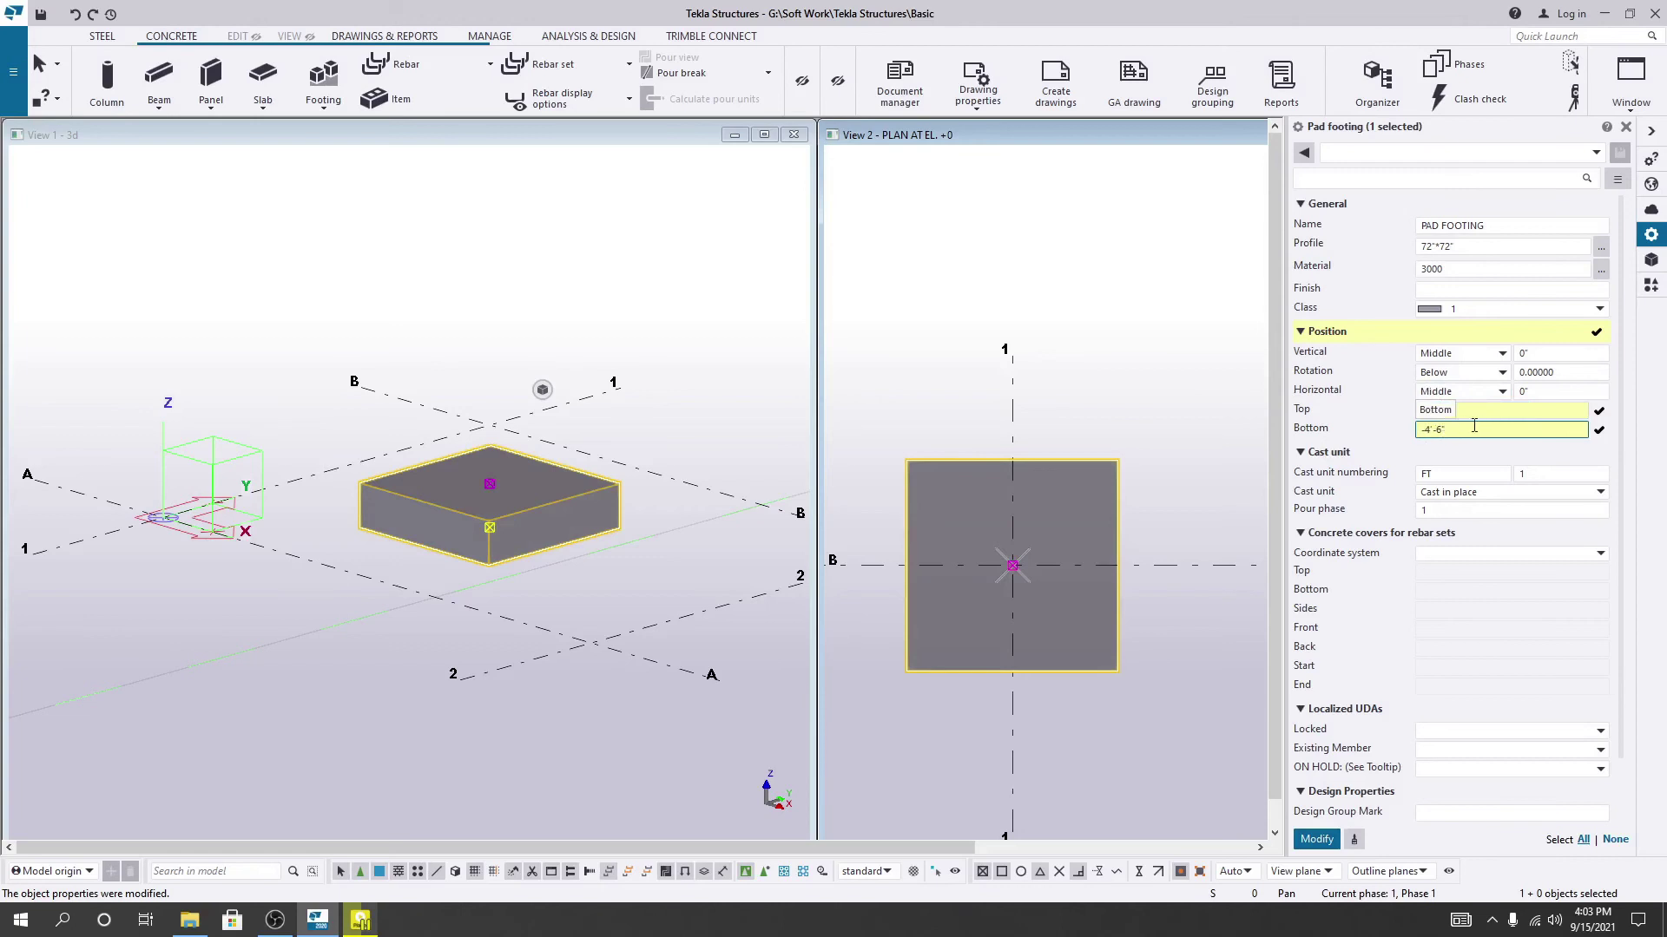
{"action": "left_click", "coordinate": [1447, 429]}
{"action": "middle_click_drag", "start_coordinate": [531, 589], "coordinate": [532, 602]}
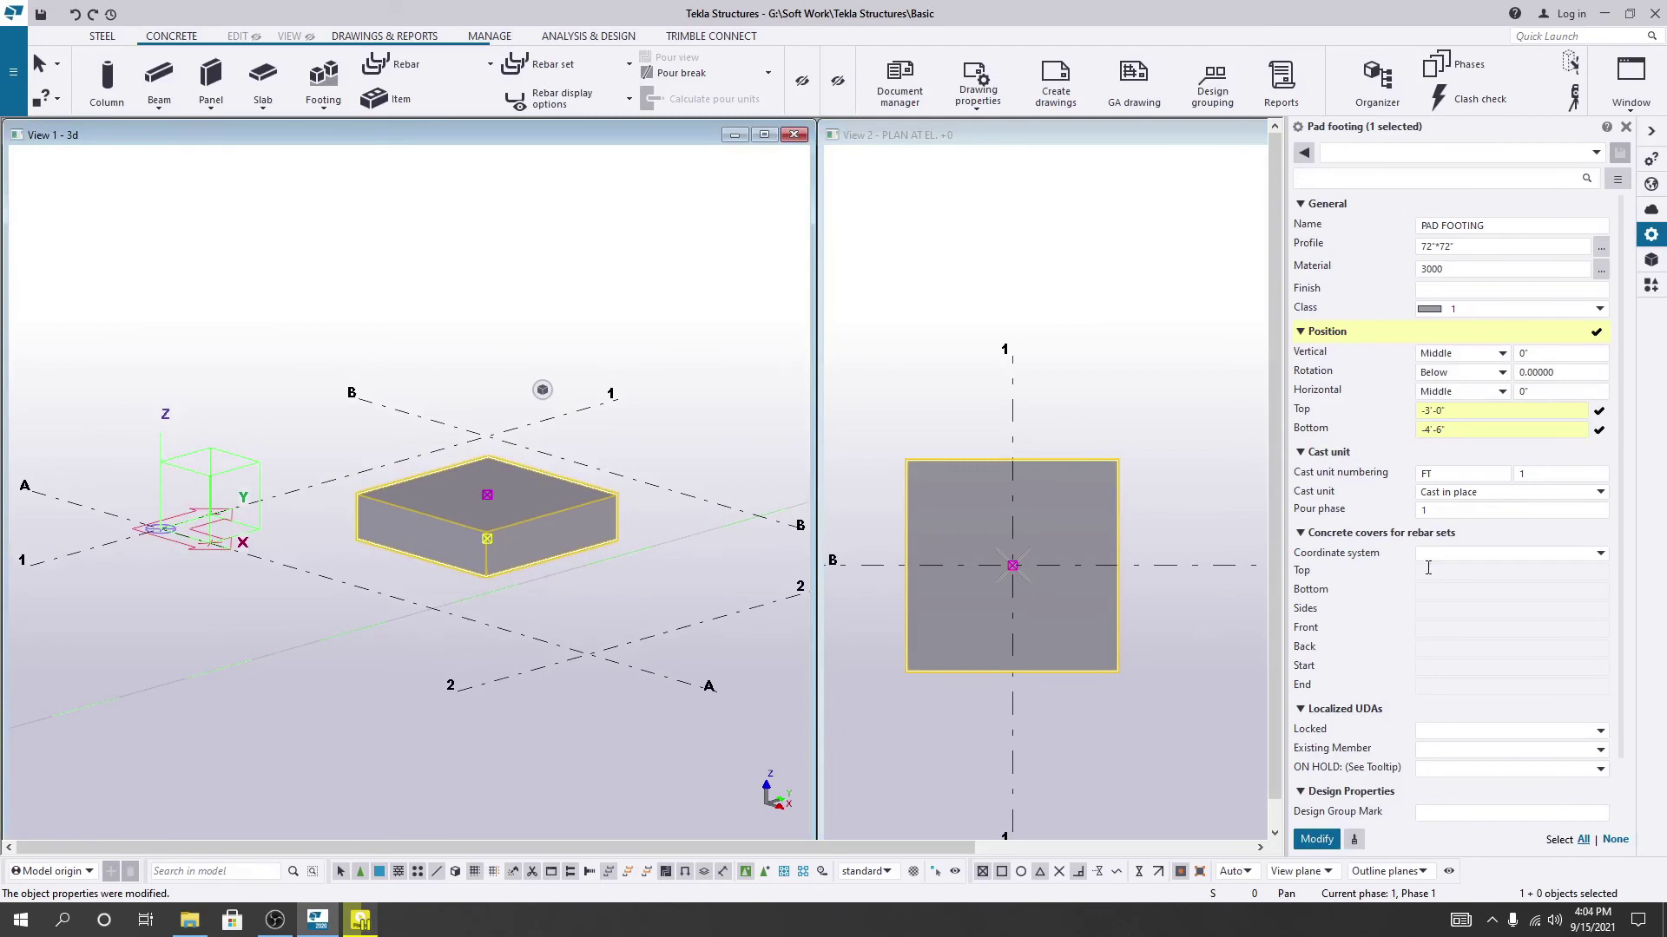
{"action": "left_click", "coordinate": [1316, 839]}
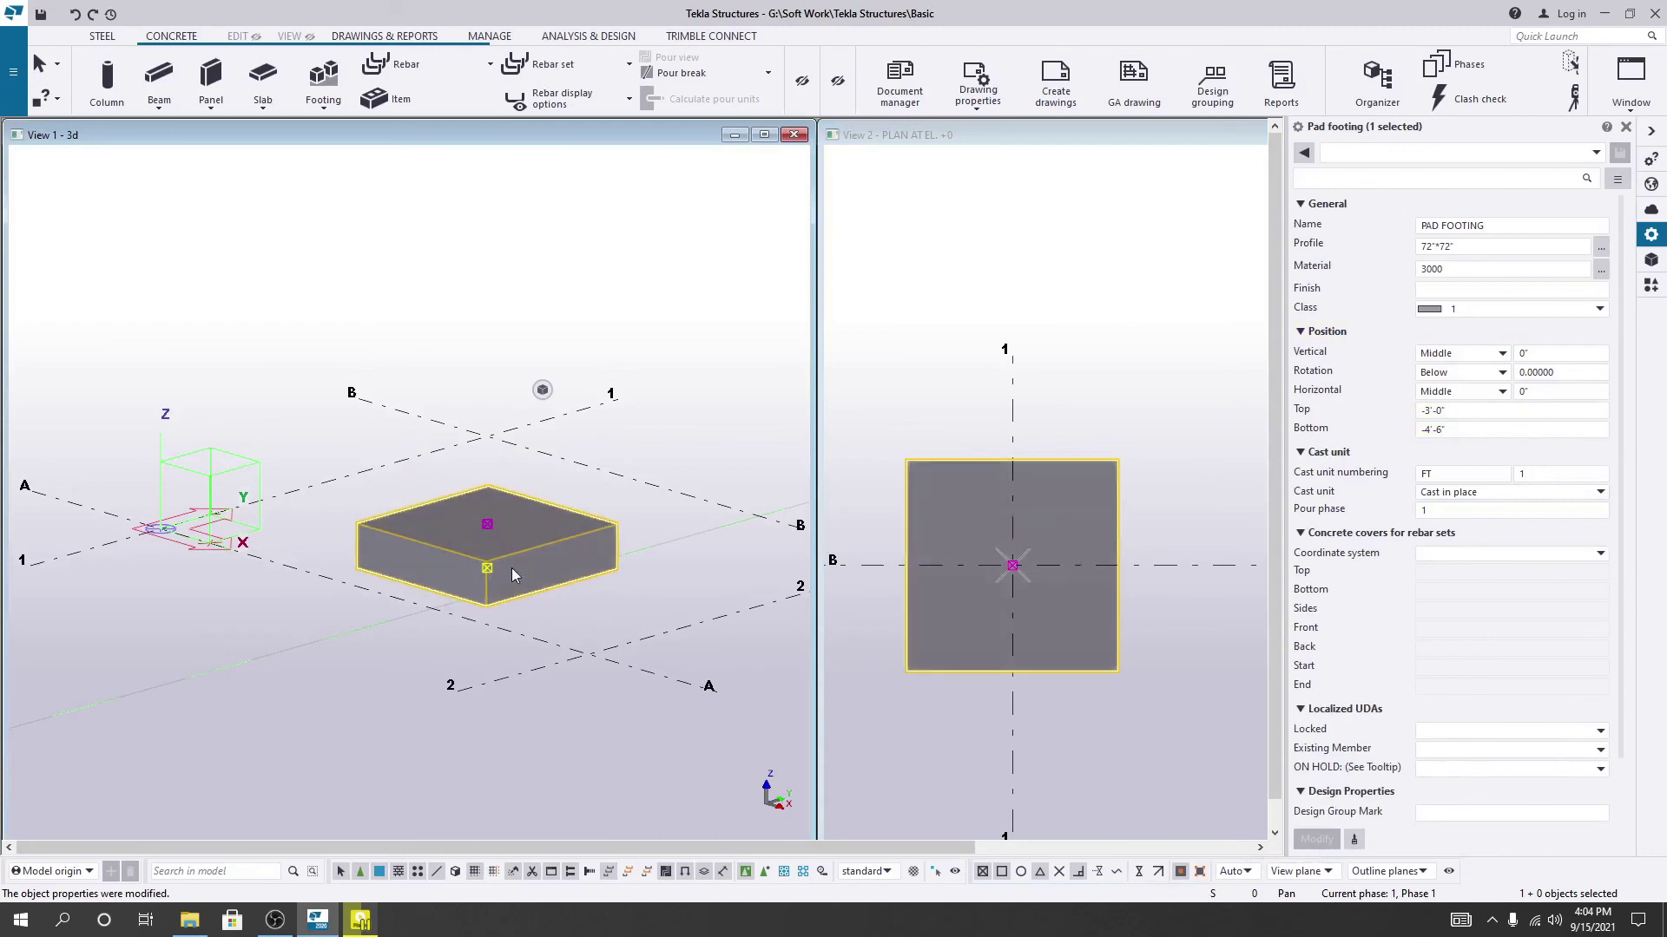
{"action": "middle_click_drag", "start_coordinate": [559, 611], "coordinate": [556, 617]}
{"action": "scroll", "coordinate": [962, 650], "scroll_direction": "down", "scroll_amount": 3}
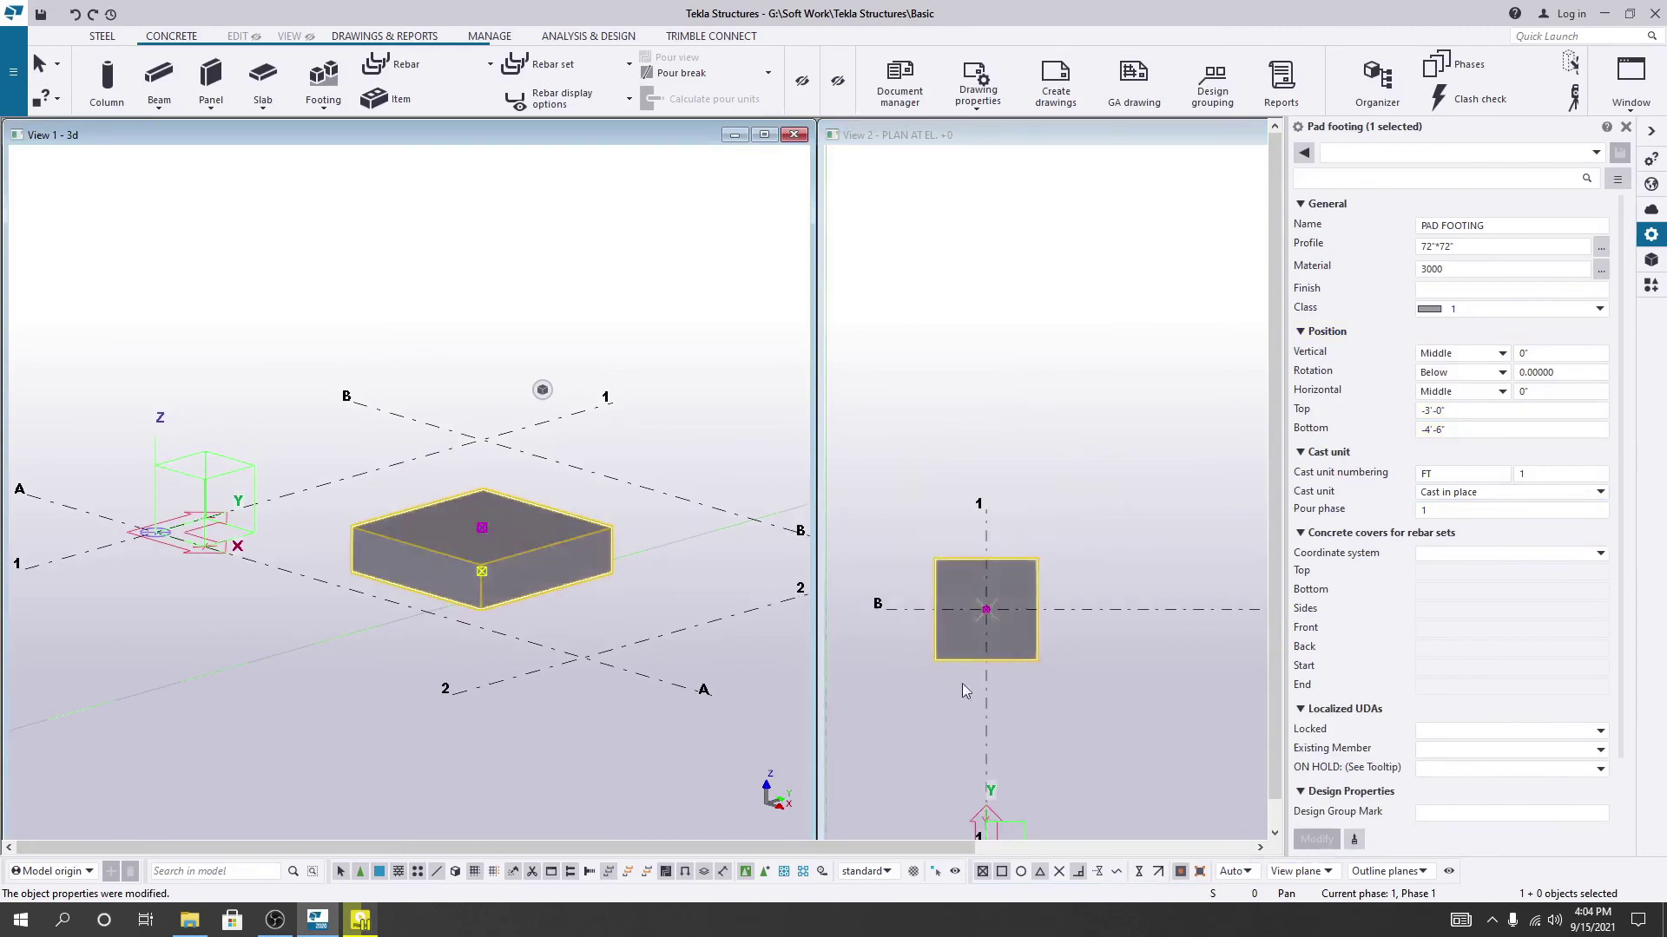
{"action": "middle_click_drag", "start_coordinate": [962, 684], "coordinate": [903, 497]}
{"action": "scroll", "coordinate": [963, 555], "scroll_direction": "down", "scroll_amount": 2}
{"action": "middle_click_drag", "start_coordinate": [1026, 583], "coordinate": [1037, 584]}
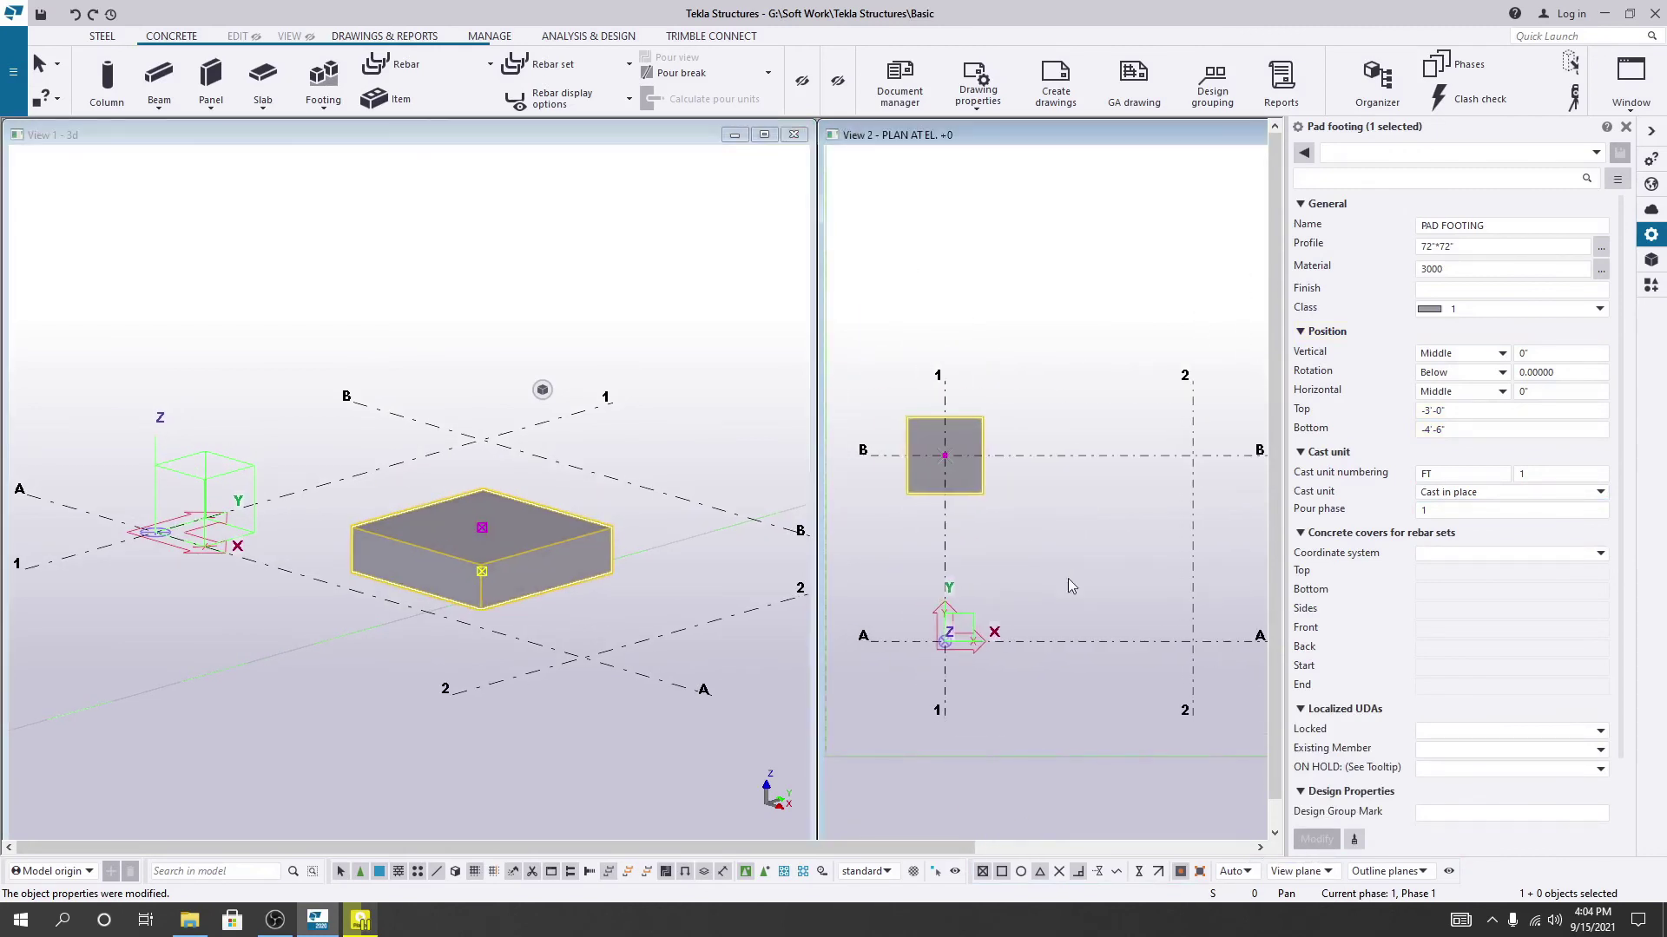
{"action": "middle_click_drag", "start_coordinate": [328, 611], "coordinate": [322, 631]}
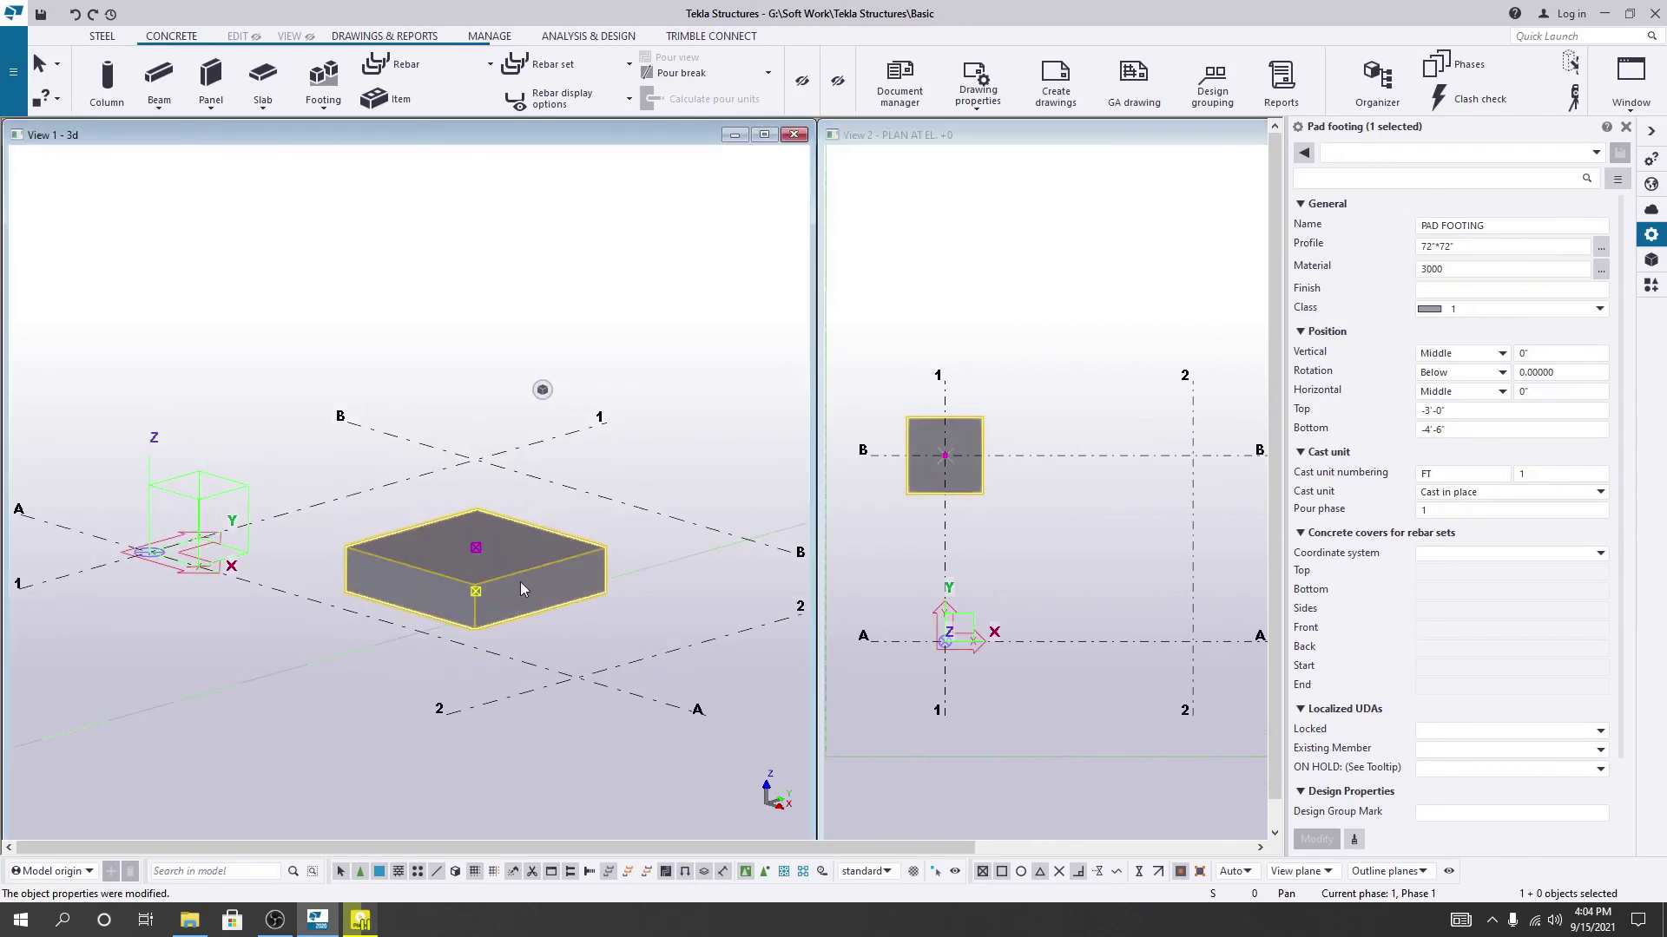
{"action": "middle_click_drag", "start_coordinate": [528, 560], "coordinate": [523, 562]}
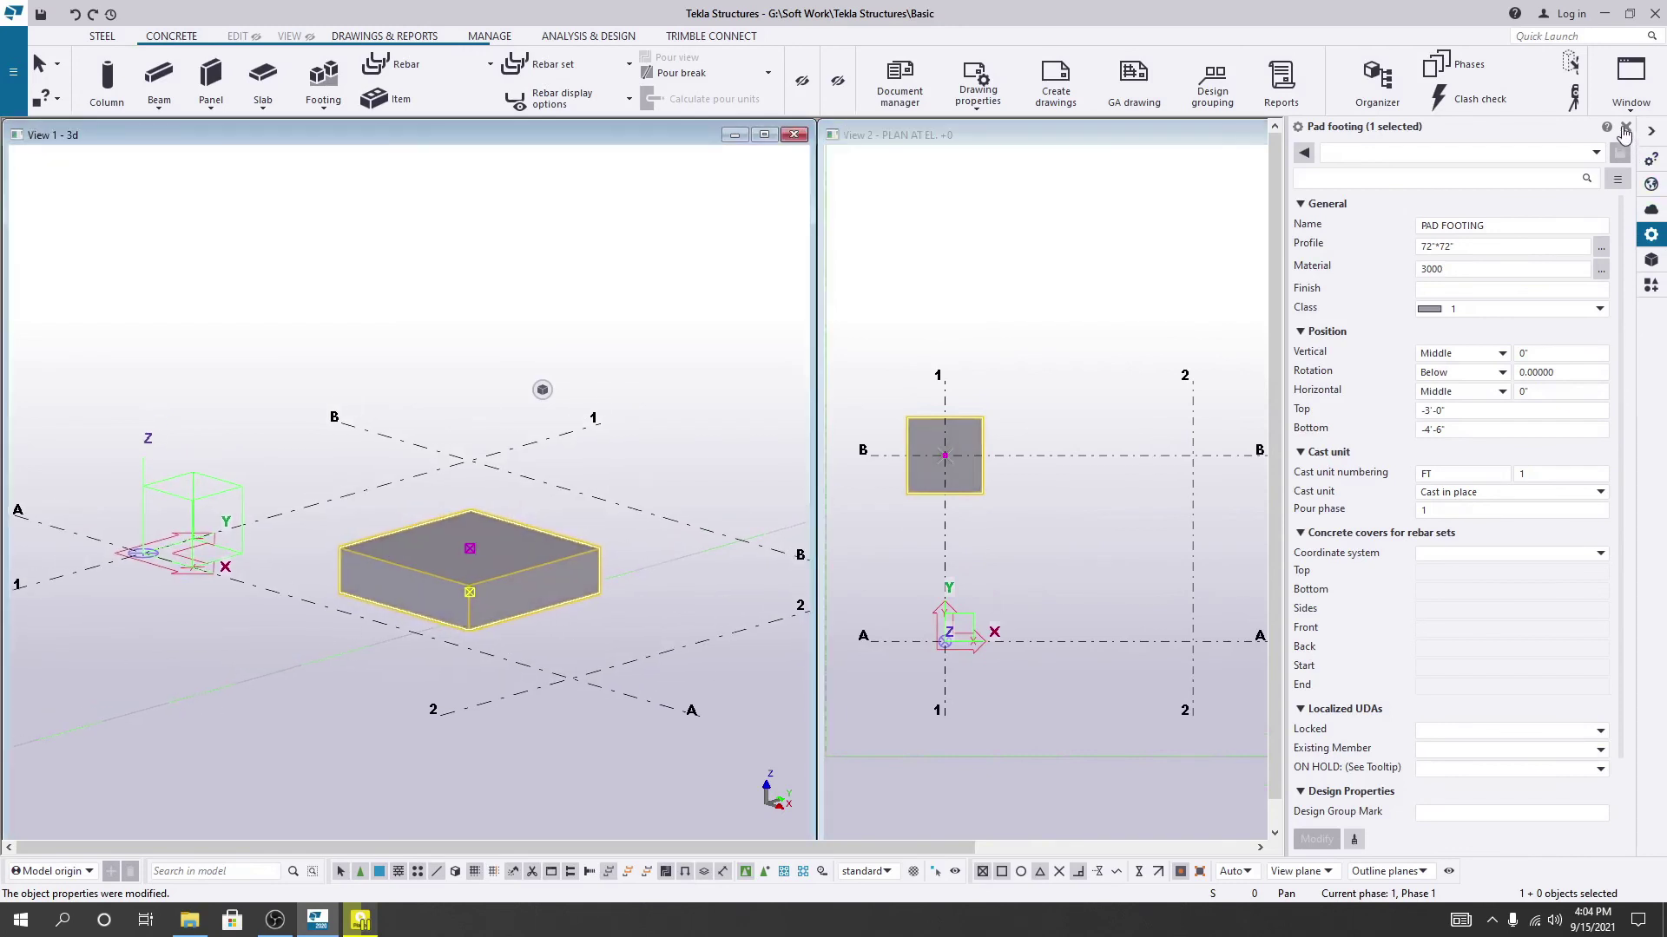
{"action": "left_click", "coordinate": [1624, 128]}
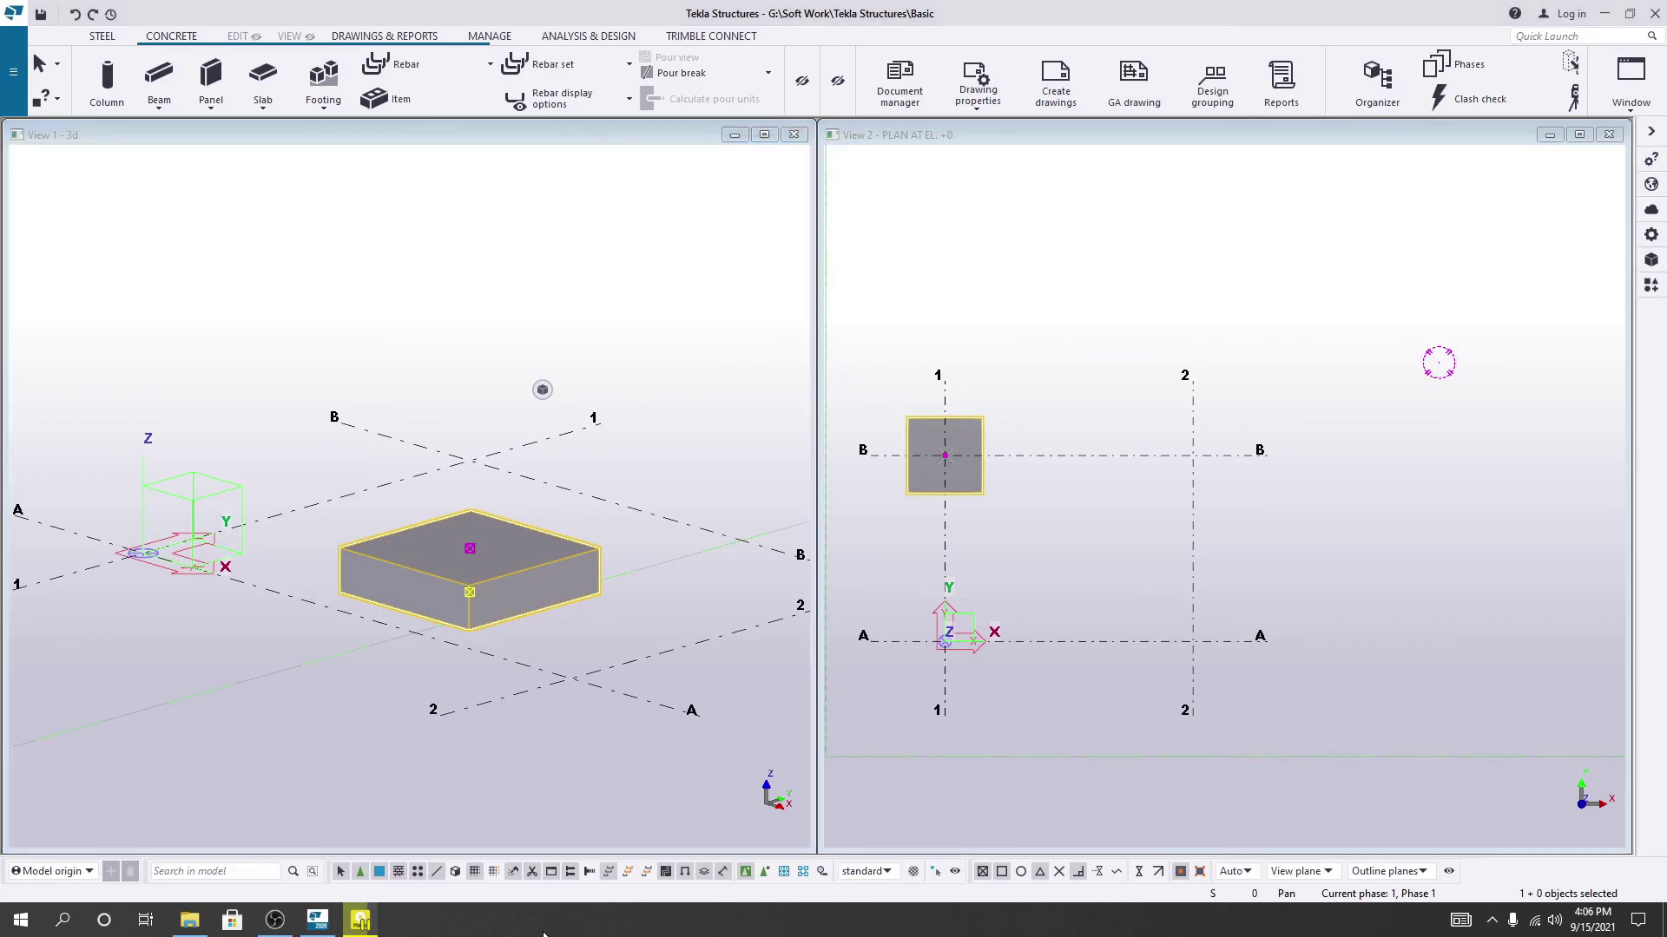
{"action": "left_click", "coordinate": [600, 708]}
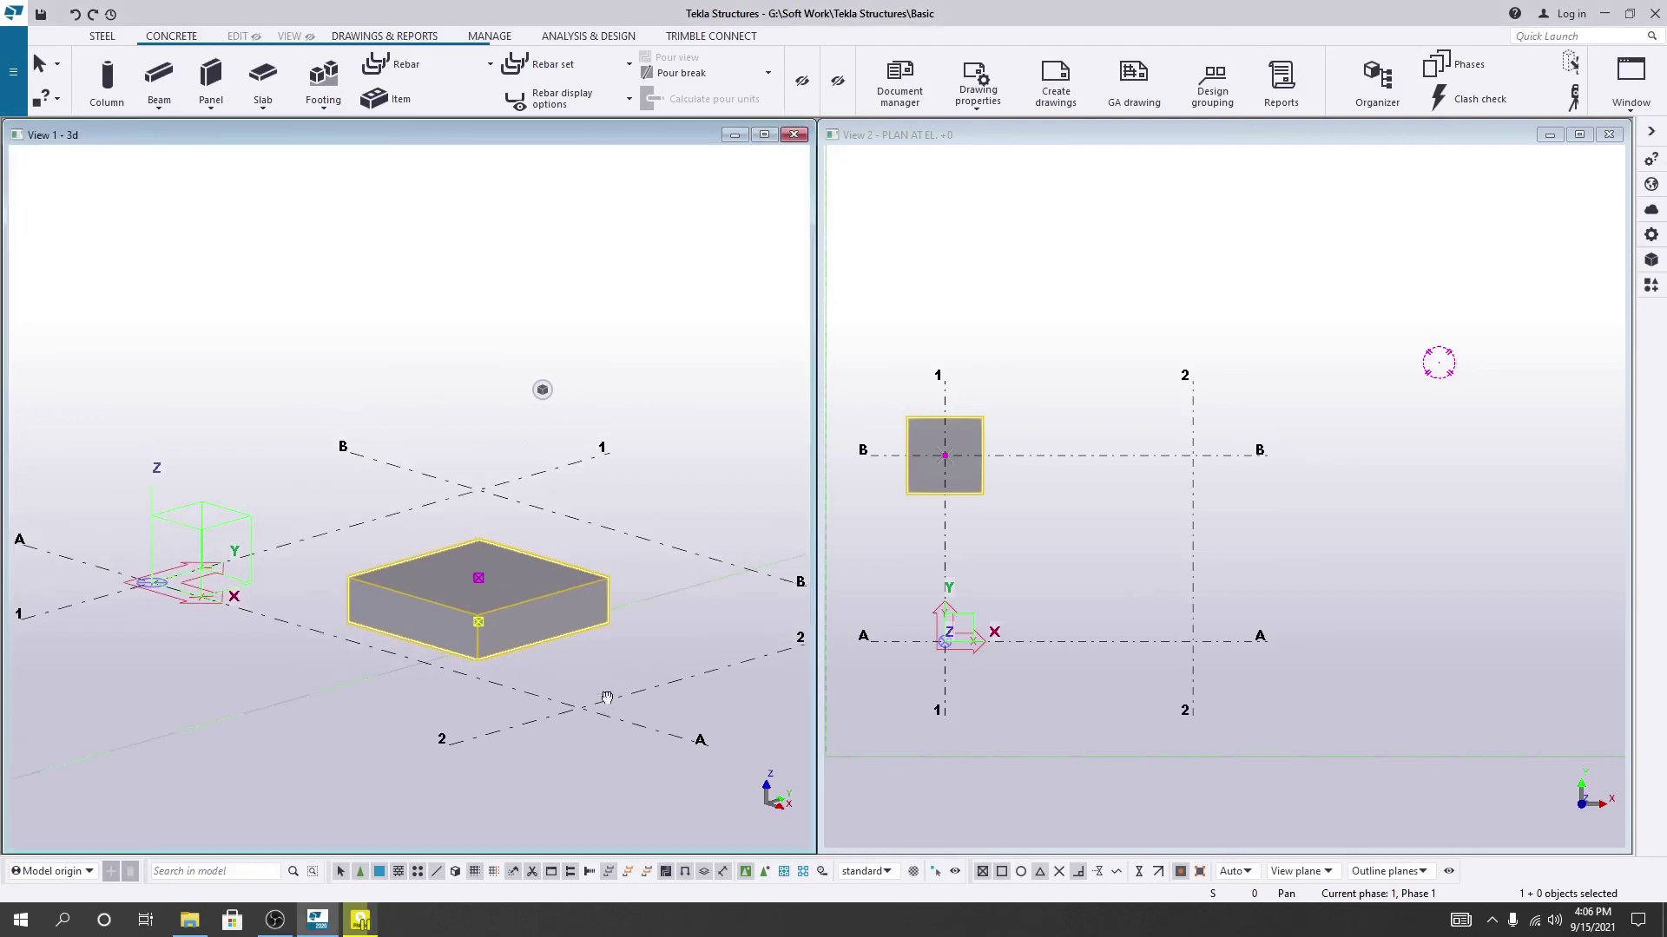
{"action": "right_click", "coordinate": [566, 593]}
{"action": "left_click", "coordinate": [661, 101]}
{"action": "double_click", "coordinate": [539, 606]}
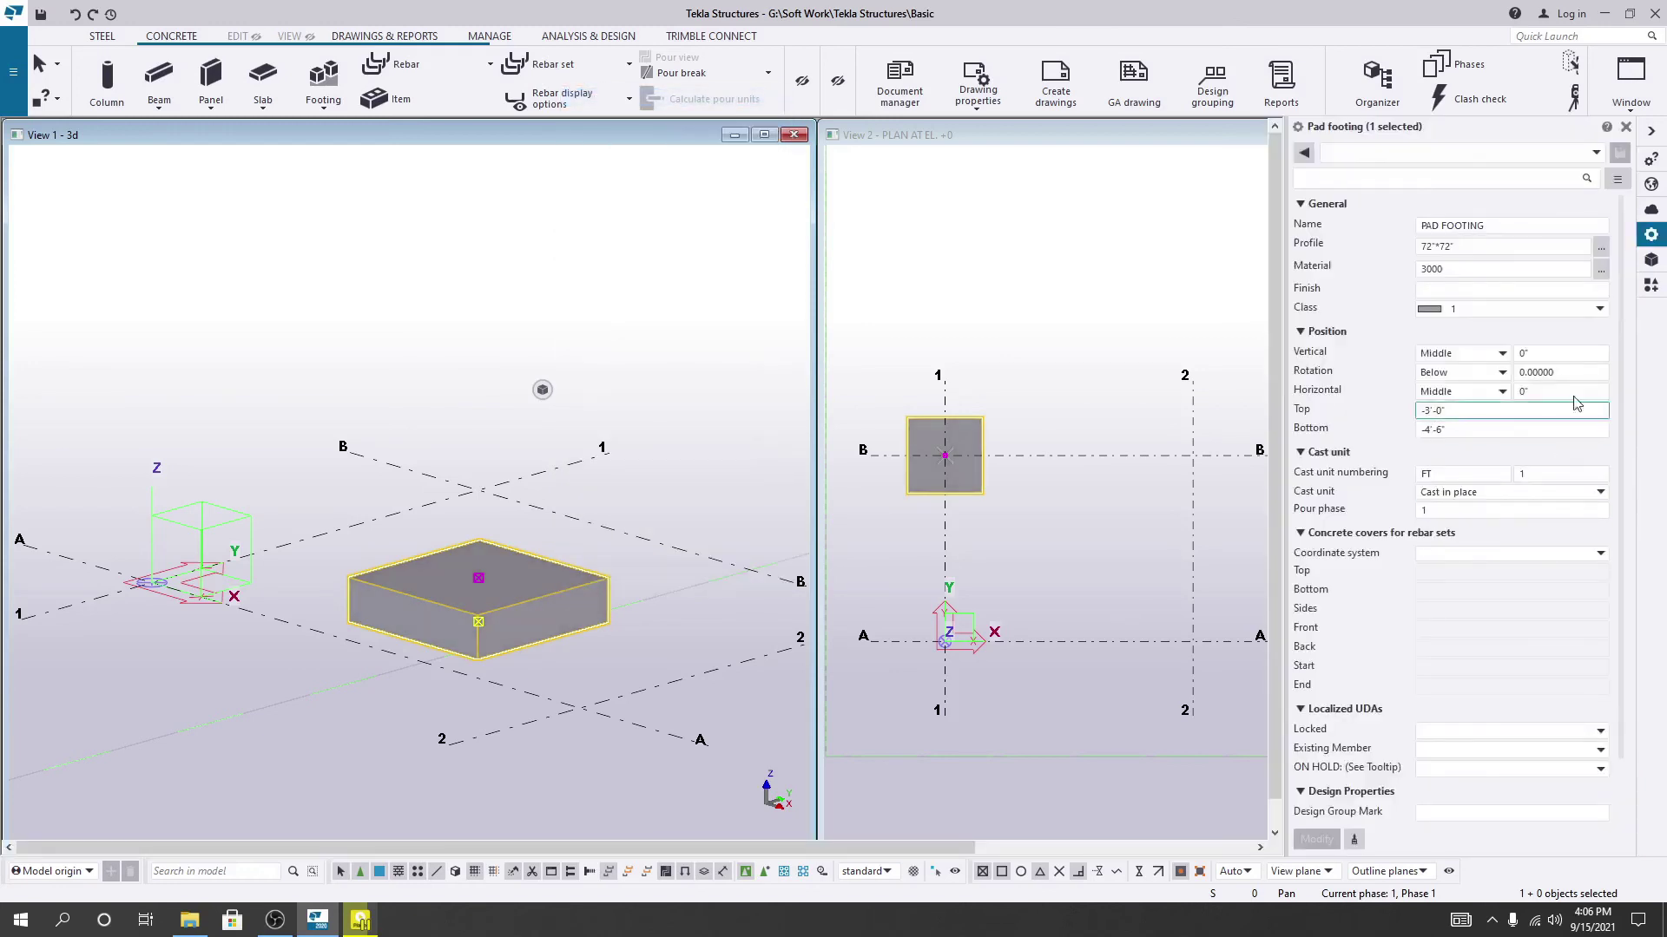
Replace the footing's 72"*72" profile with 60"*60" and apply it.
{"action": "left_click", "coordinate": [1435, 247]}
{"action": "left_click_drag", "start_coordinate": [1433, 247], "coordinate": [1422, 247]}
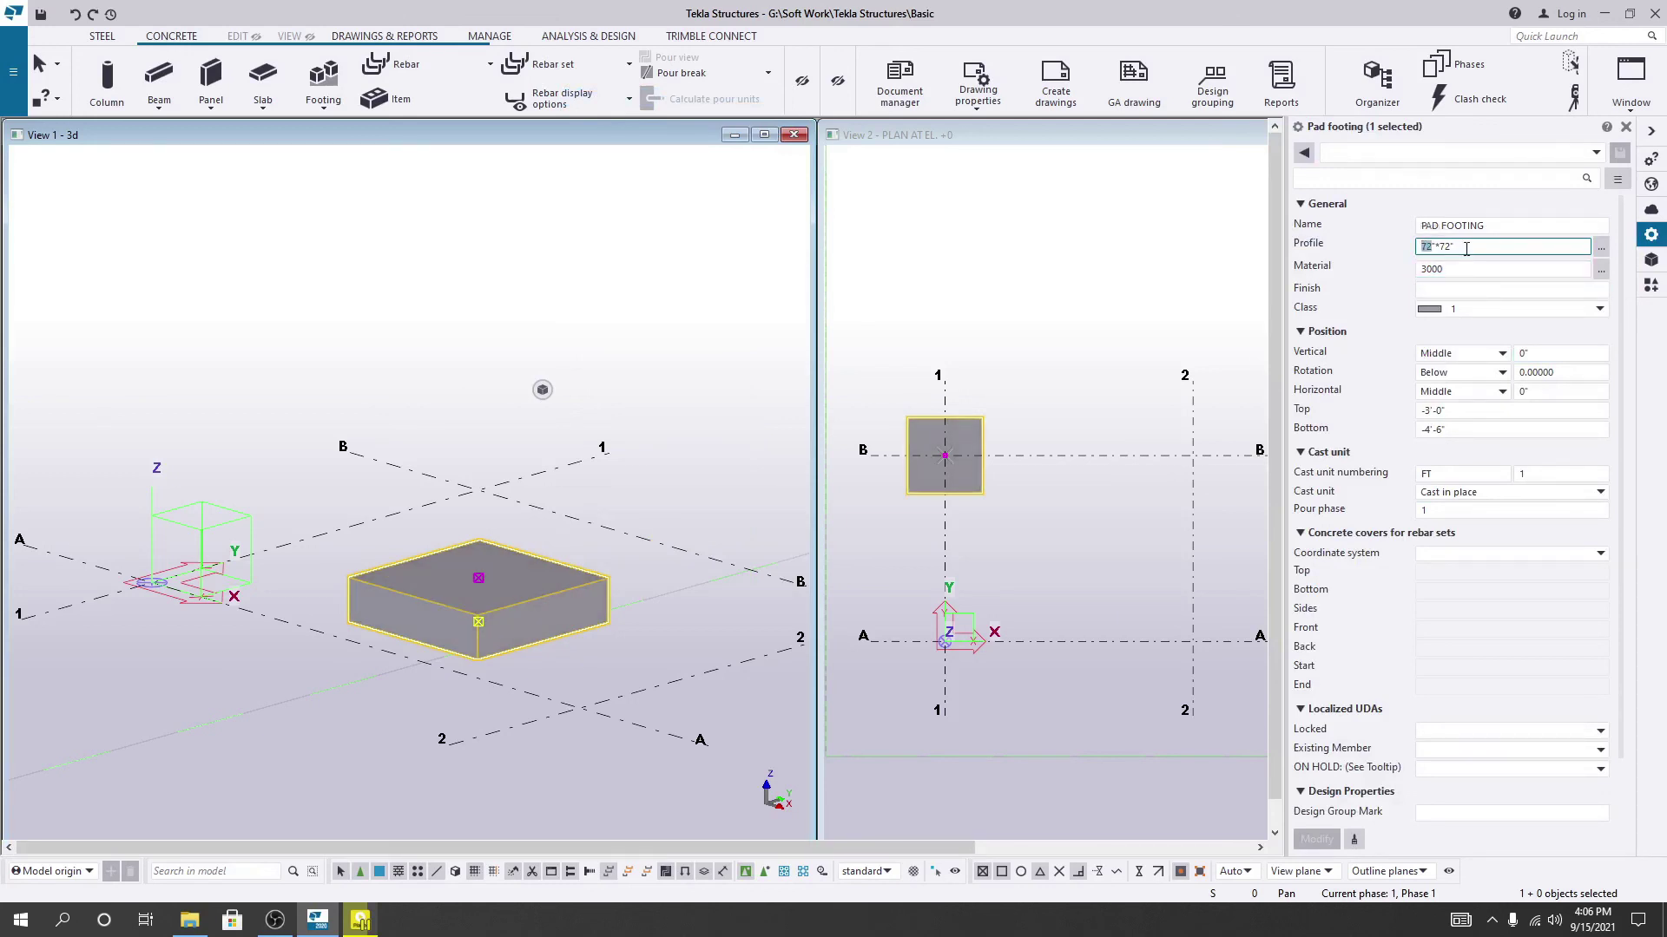
{"action": "left_click", "coordinate": [1441, 246]}
{"action": "left_click_drag", "start_coordinate": [1432, 247], "coordinate": [1419, 247]}
{"action": "type", "text": "60\"*60"}
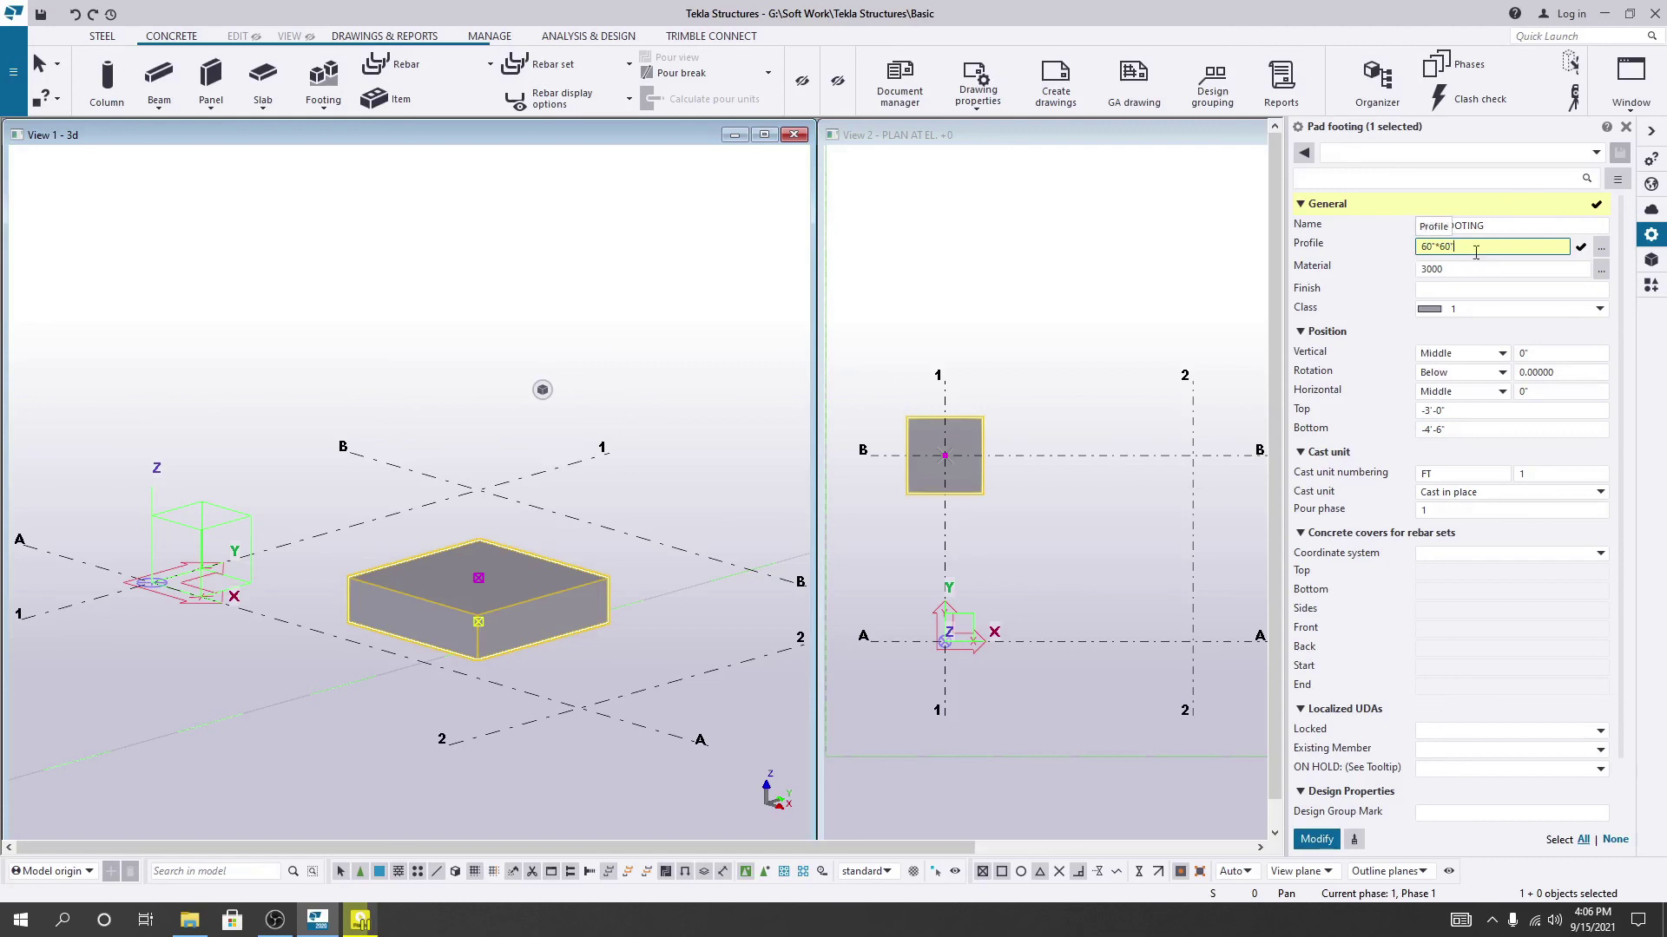
{"action": "left_click", "coordinate": [1581, 247]}
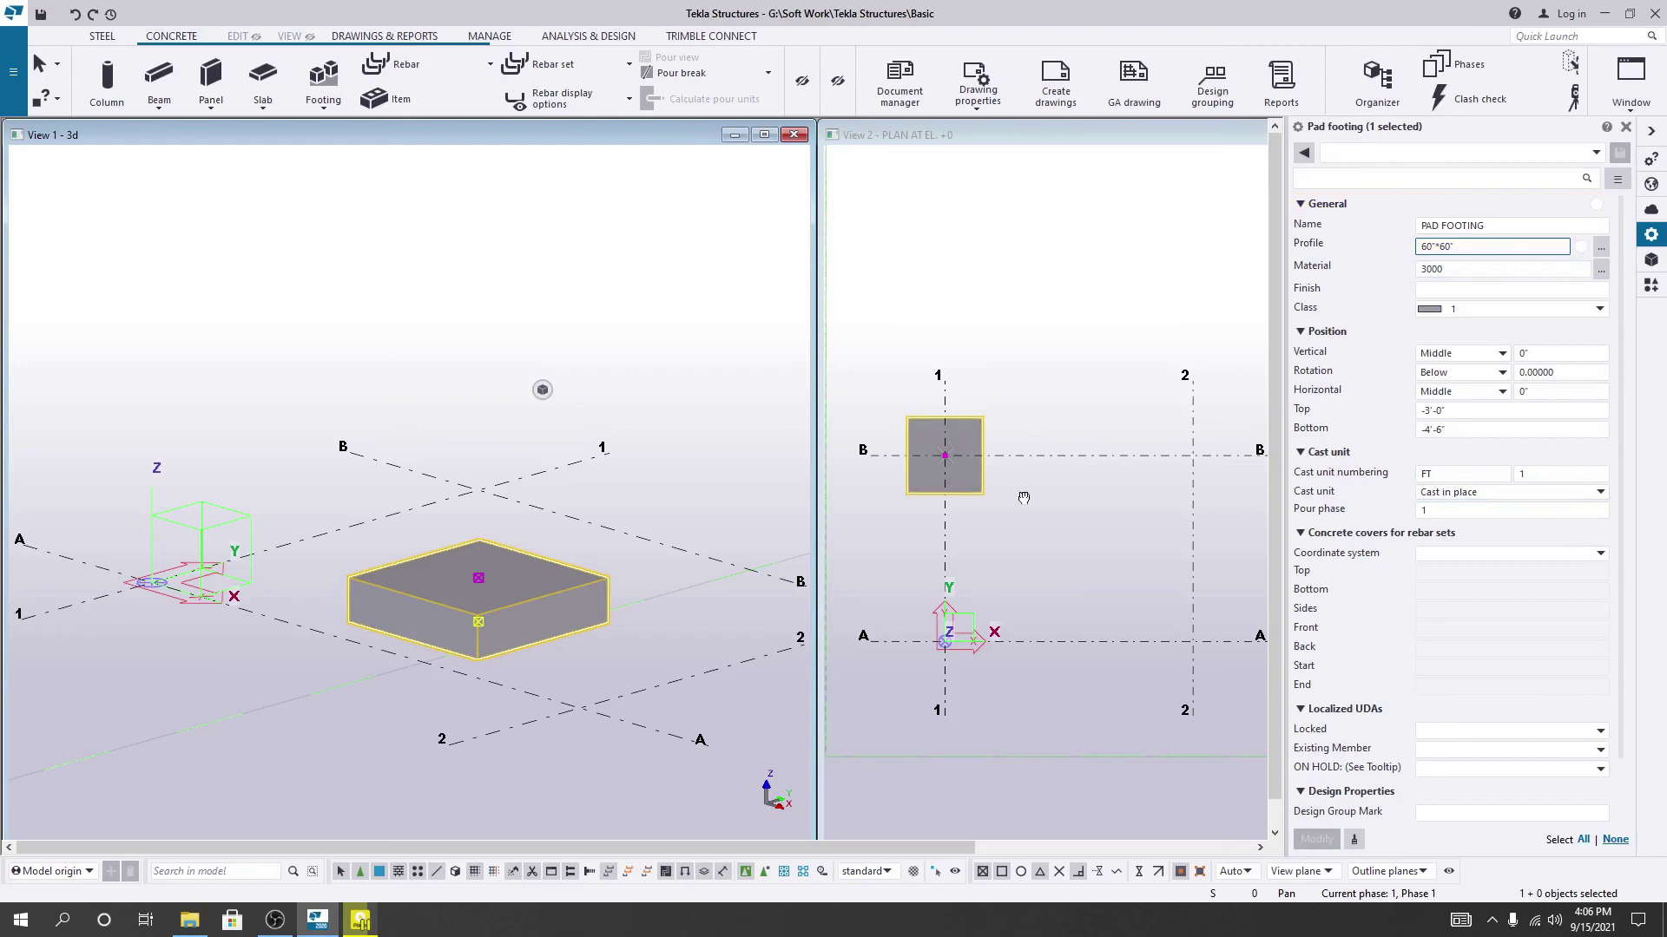
{"action": "middle_click_drag", "start_coordinate": [1024, 497], "coordinate": [1040, 514]}
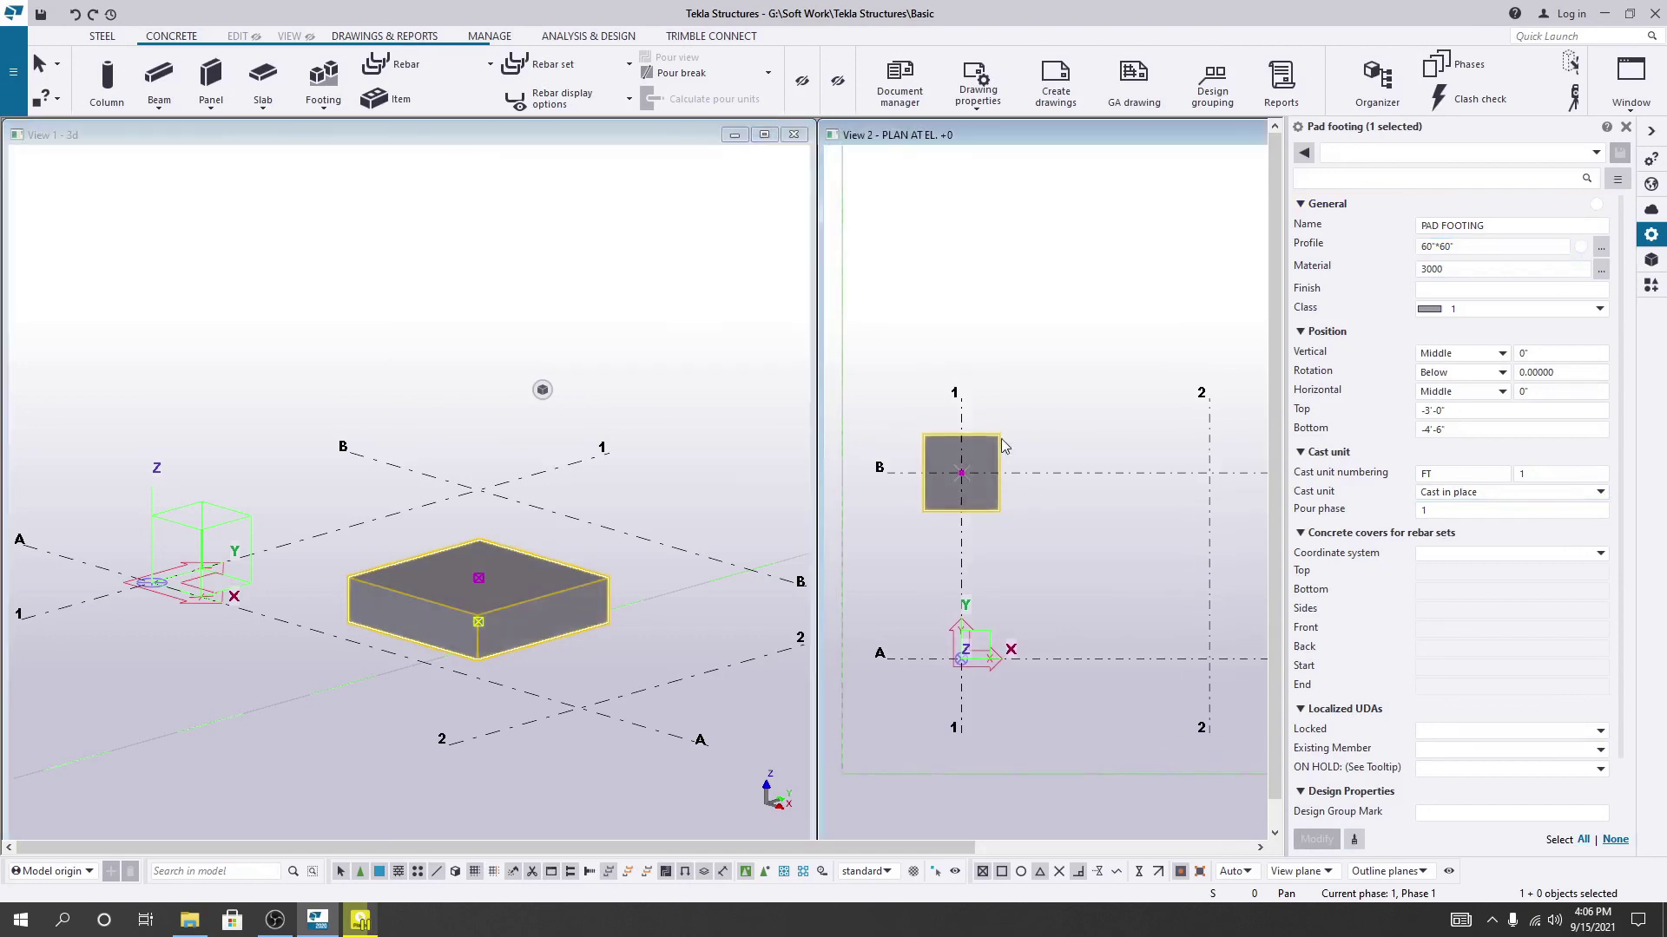
Open the profile catalogue showing the 60"*60" plate with height and width 60".
{"action": "left_click", "coordinate": [1602, 250]}
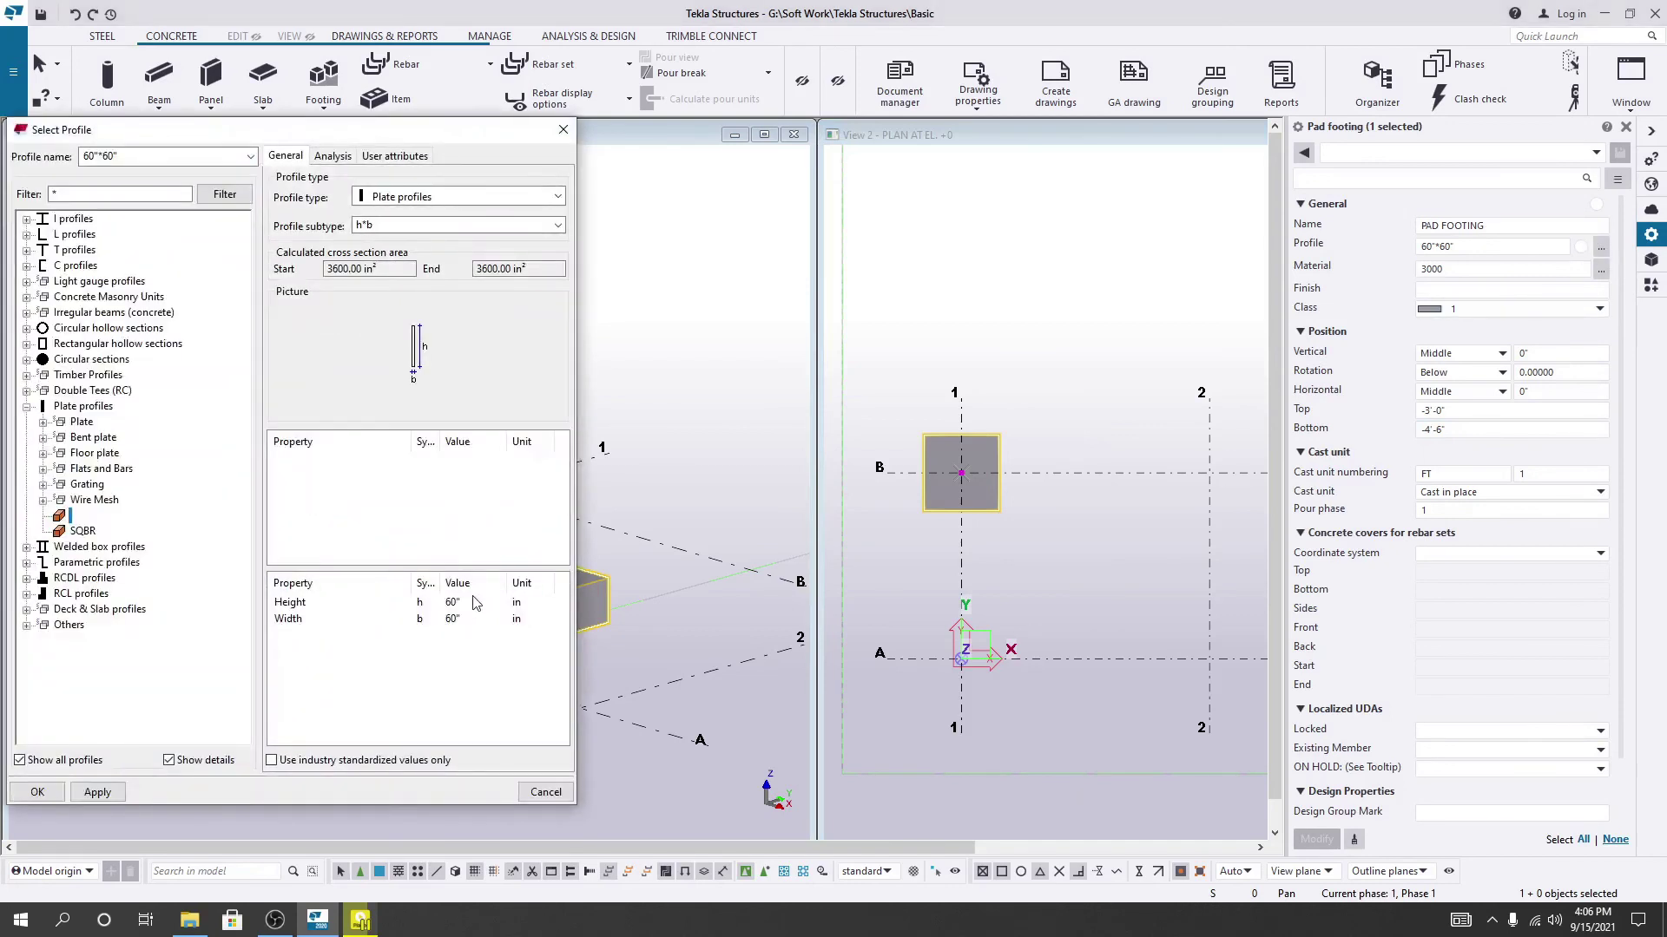